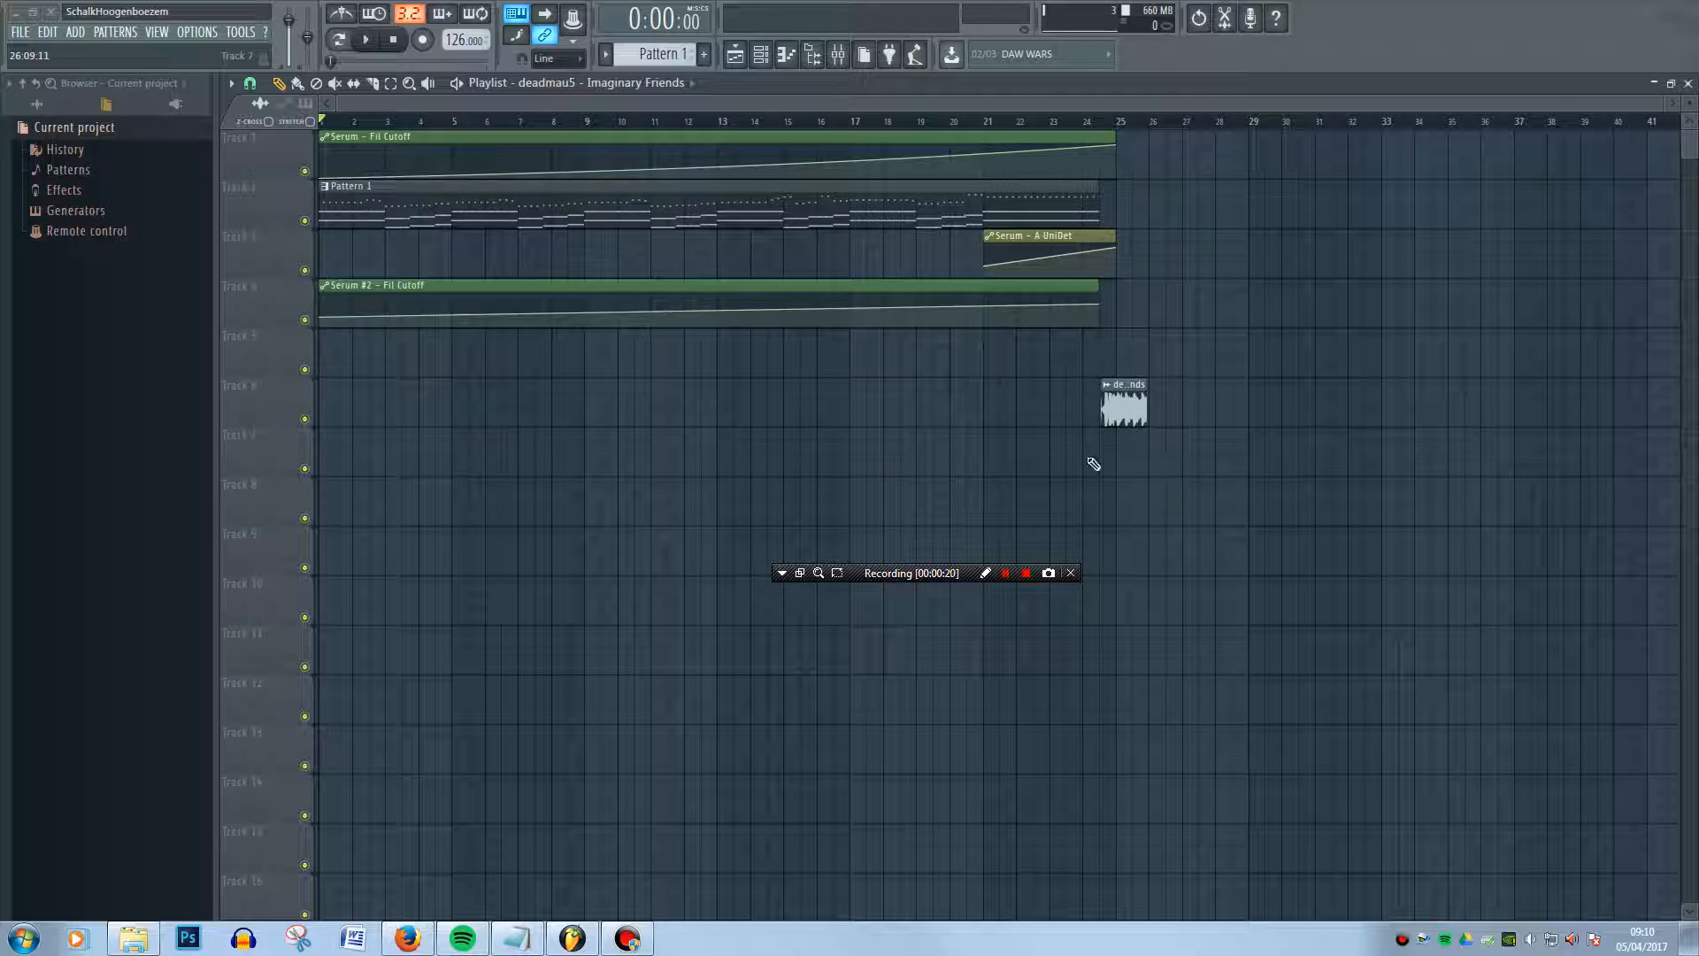
# Examine Pattern 1's Serum notes in a maximized piano roll with the recording bar hidden, and close the windows to return to the playlist
pyautogui.doubleClick(785, 212)
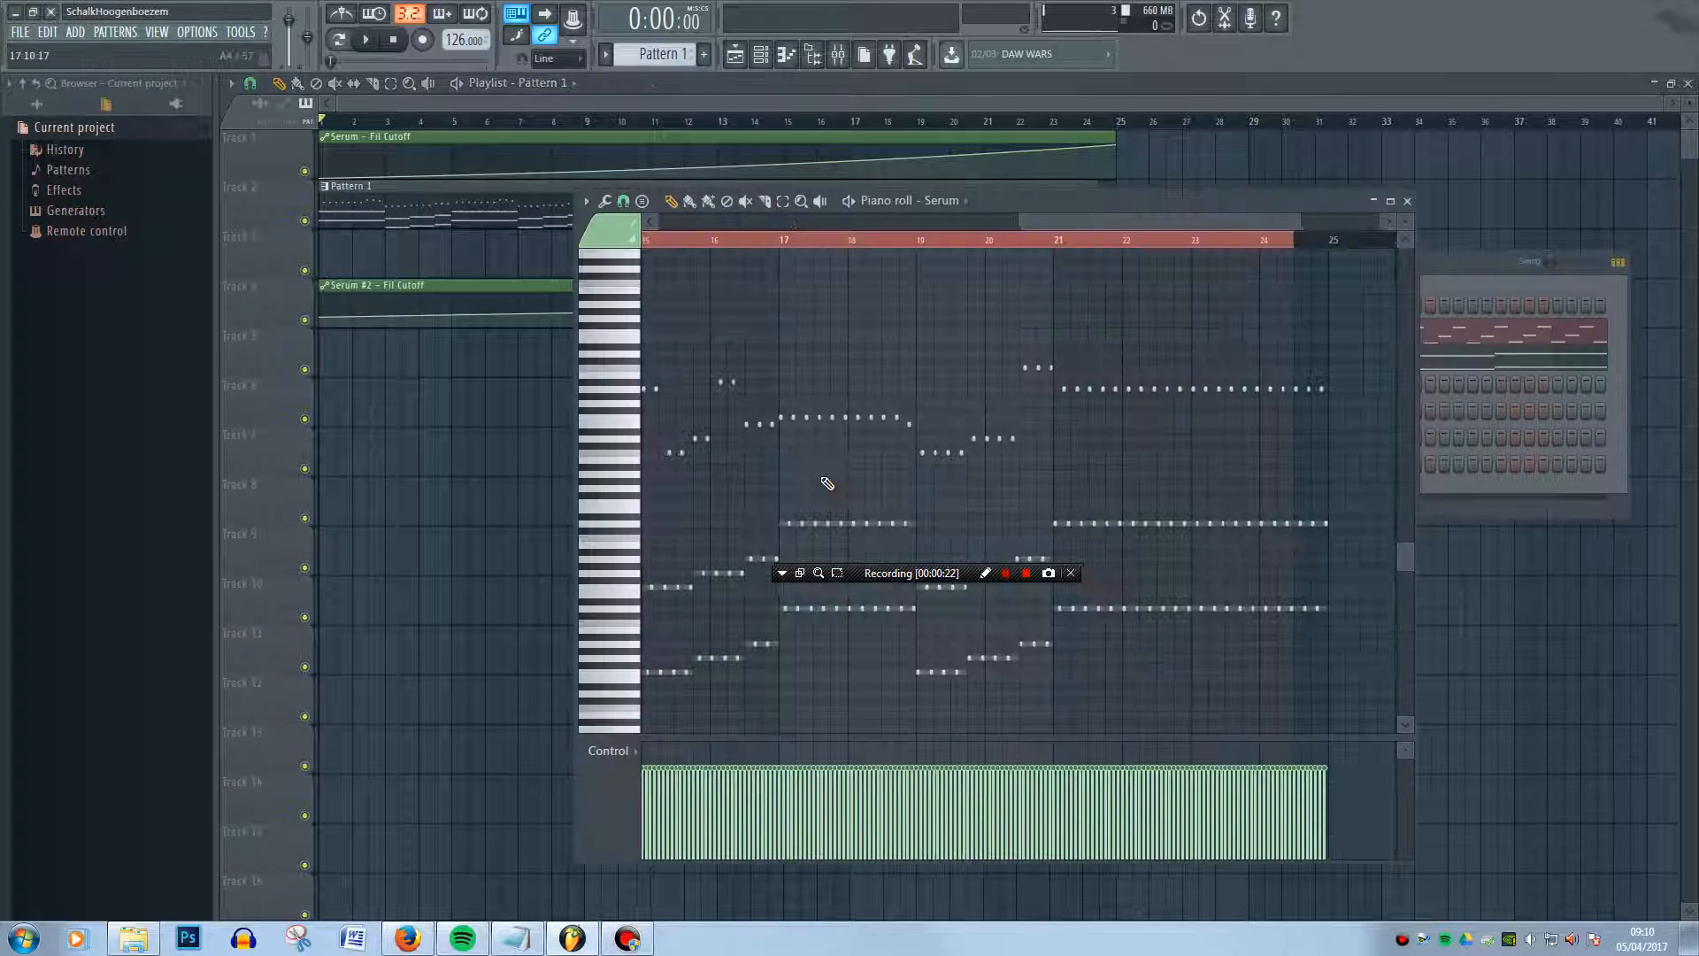
pyautogui.scroll(-4, 1194, 349)
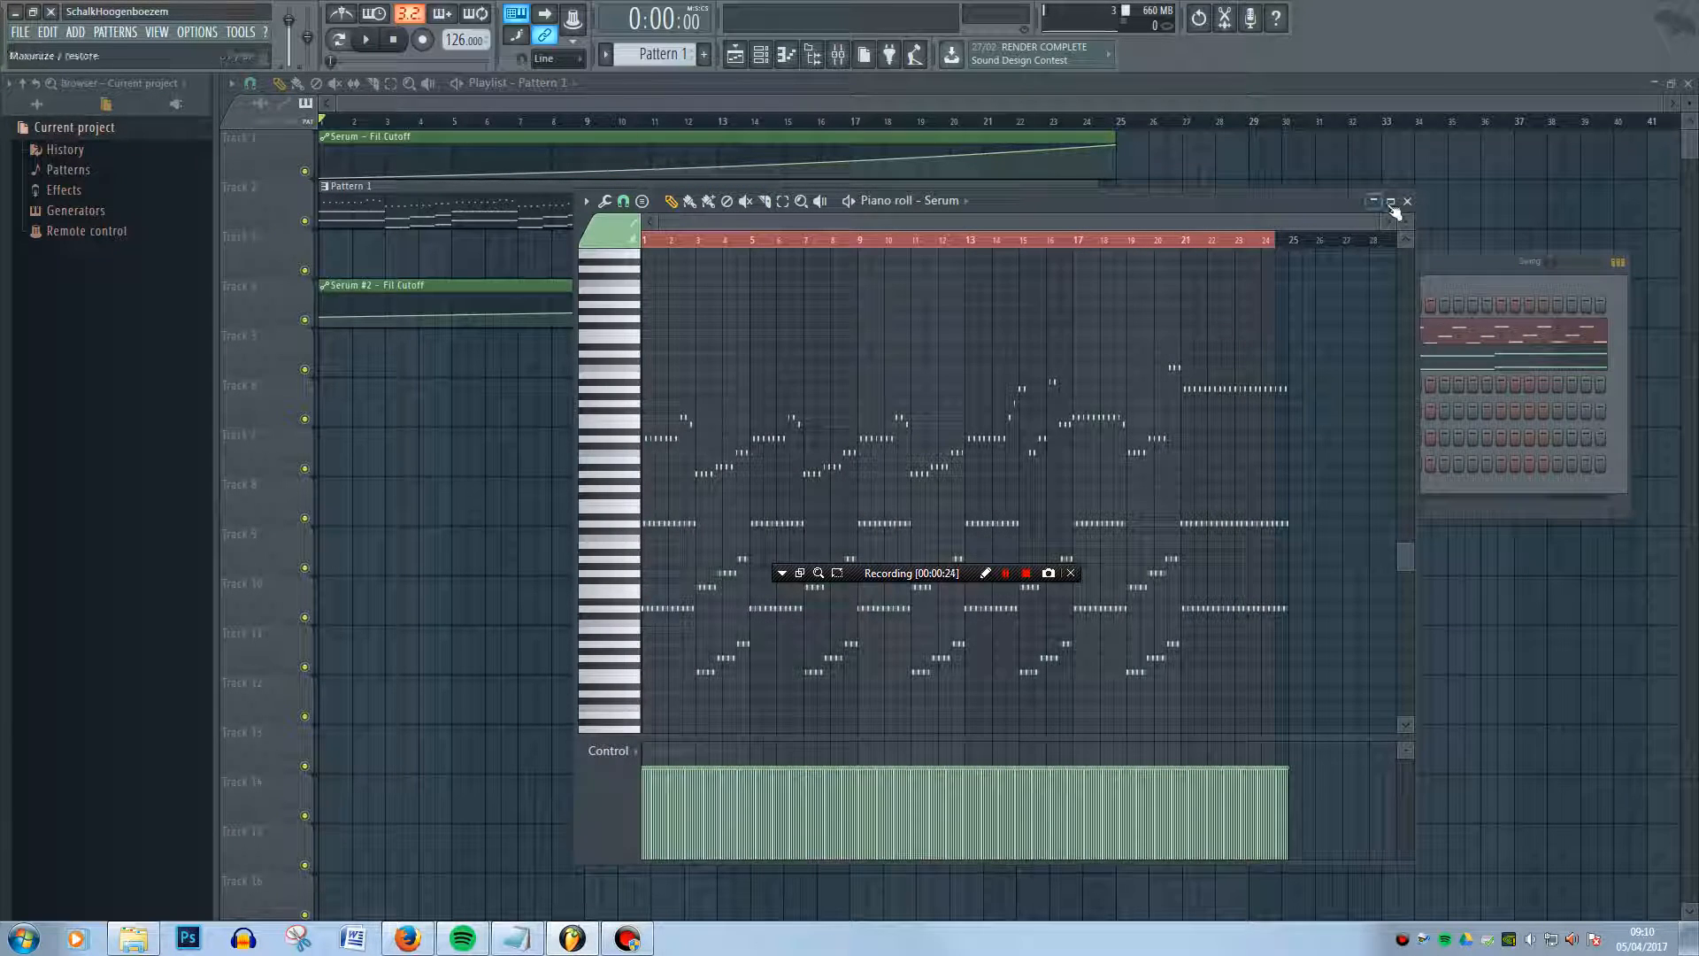
pyautogui.click(1391, 203)
pyautogui.click(782, 572)
pyautogui.click(810, 594)
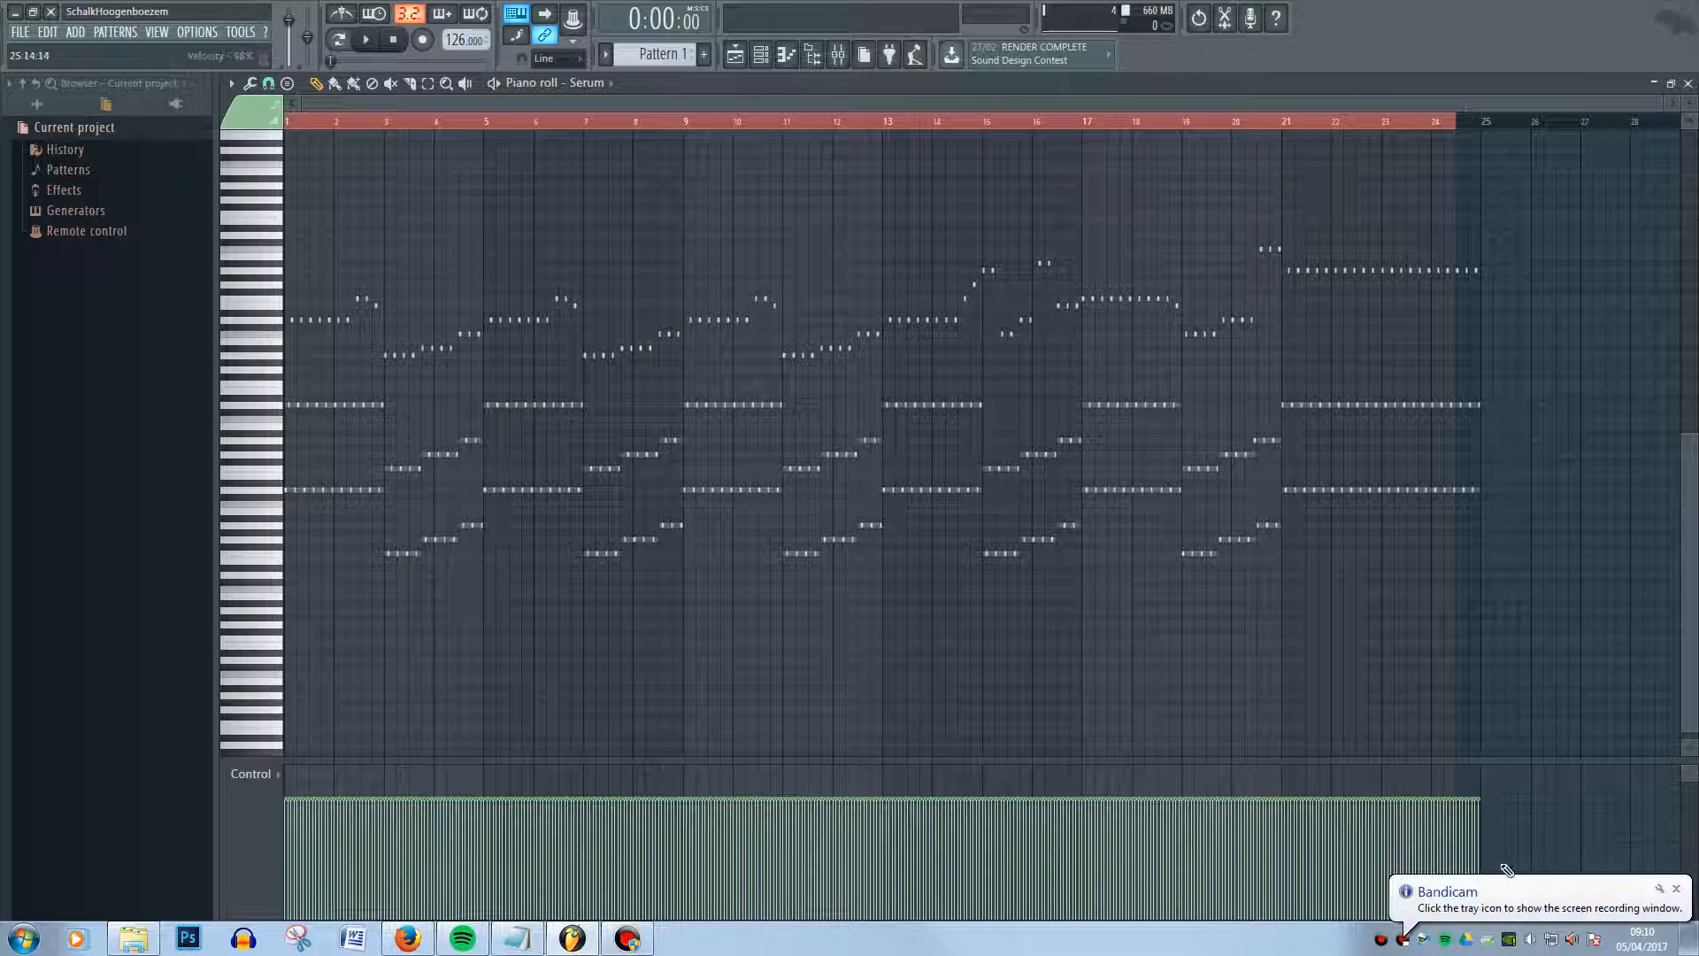
pyautogui.click(1678, 889)
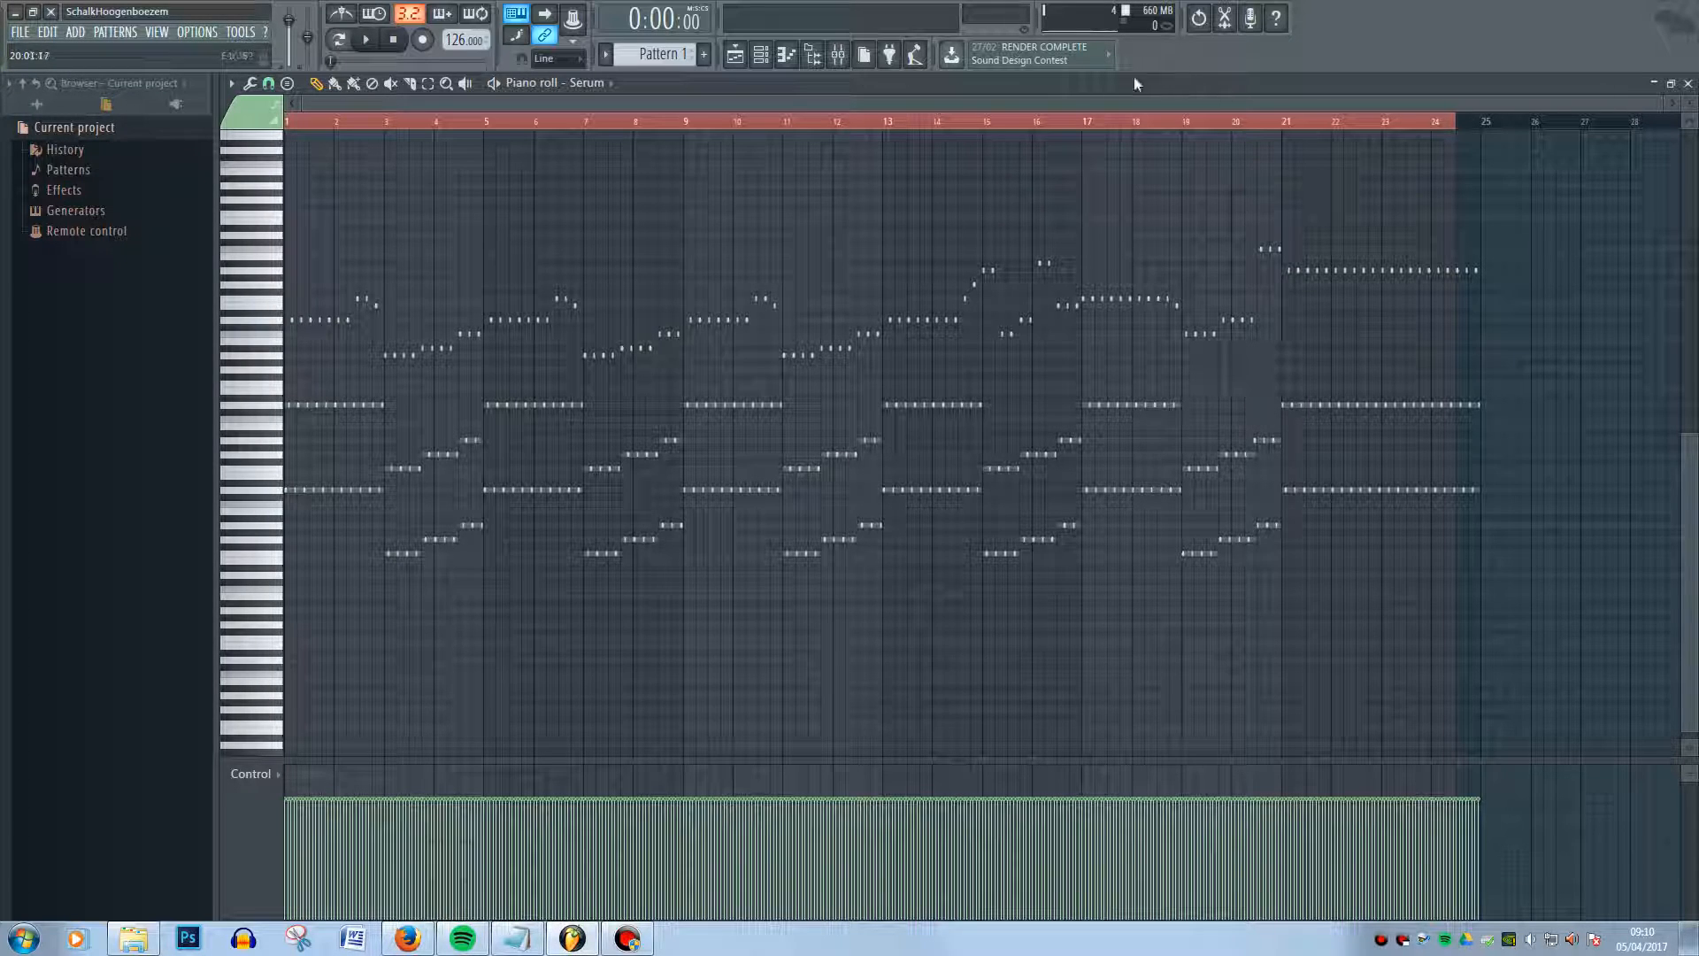
pyautogui.click(1657, 84)
pyautogui.press('F12')
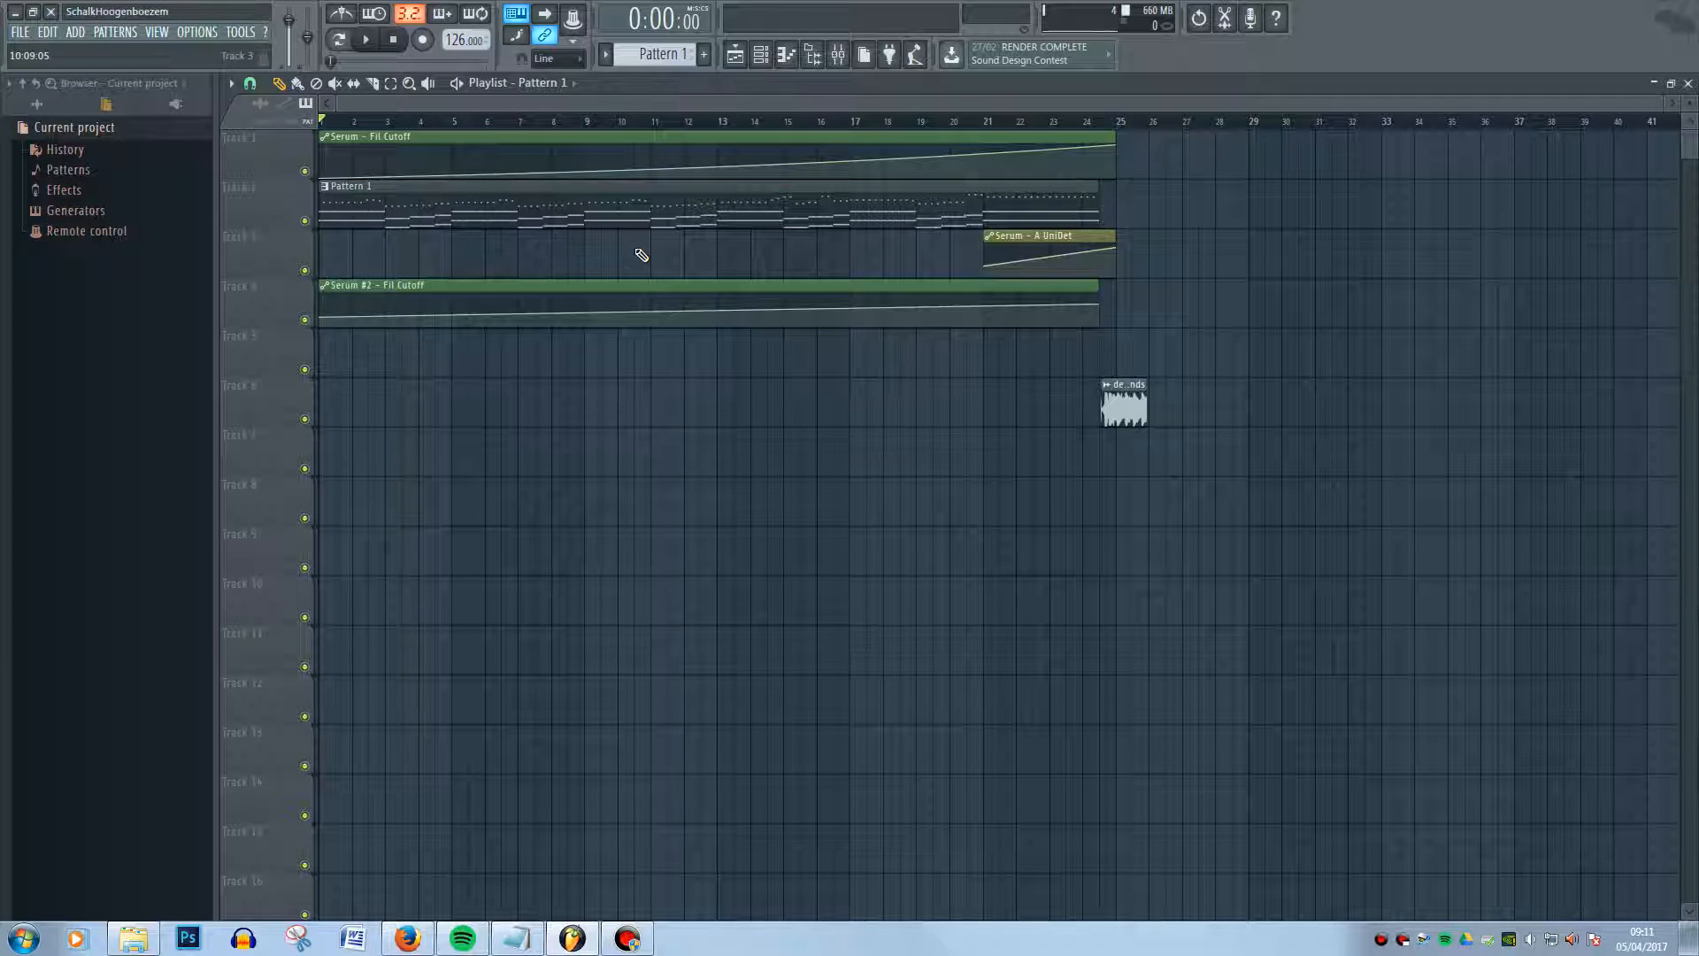
# Bring up the Serum channel's notes of Pattern 1 again, inspect the melody and bass up close and in full, and go back to the playlist
pyautogui.doubleClick(675, 202)
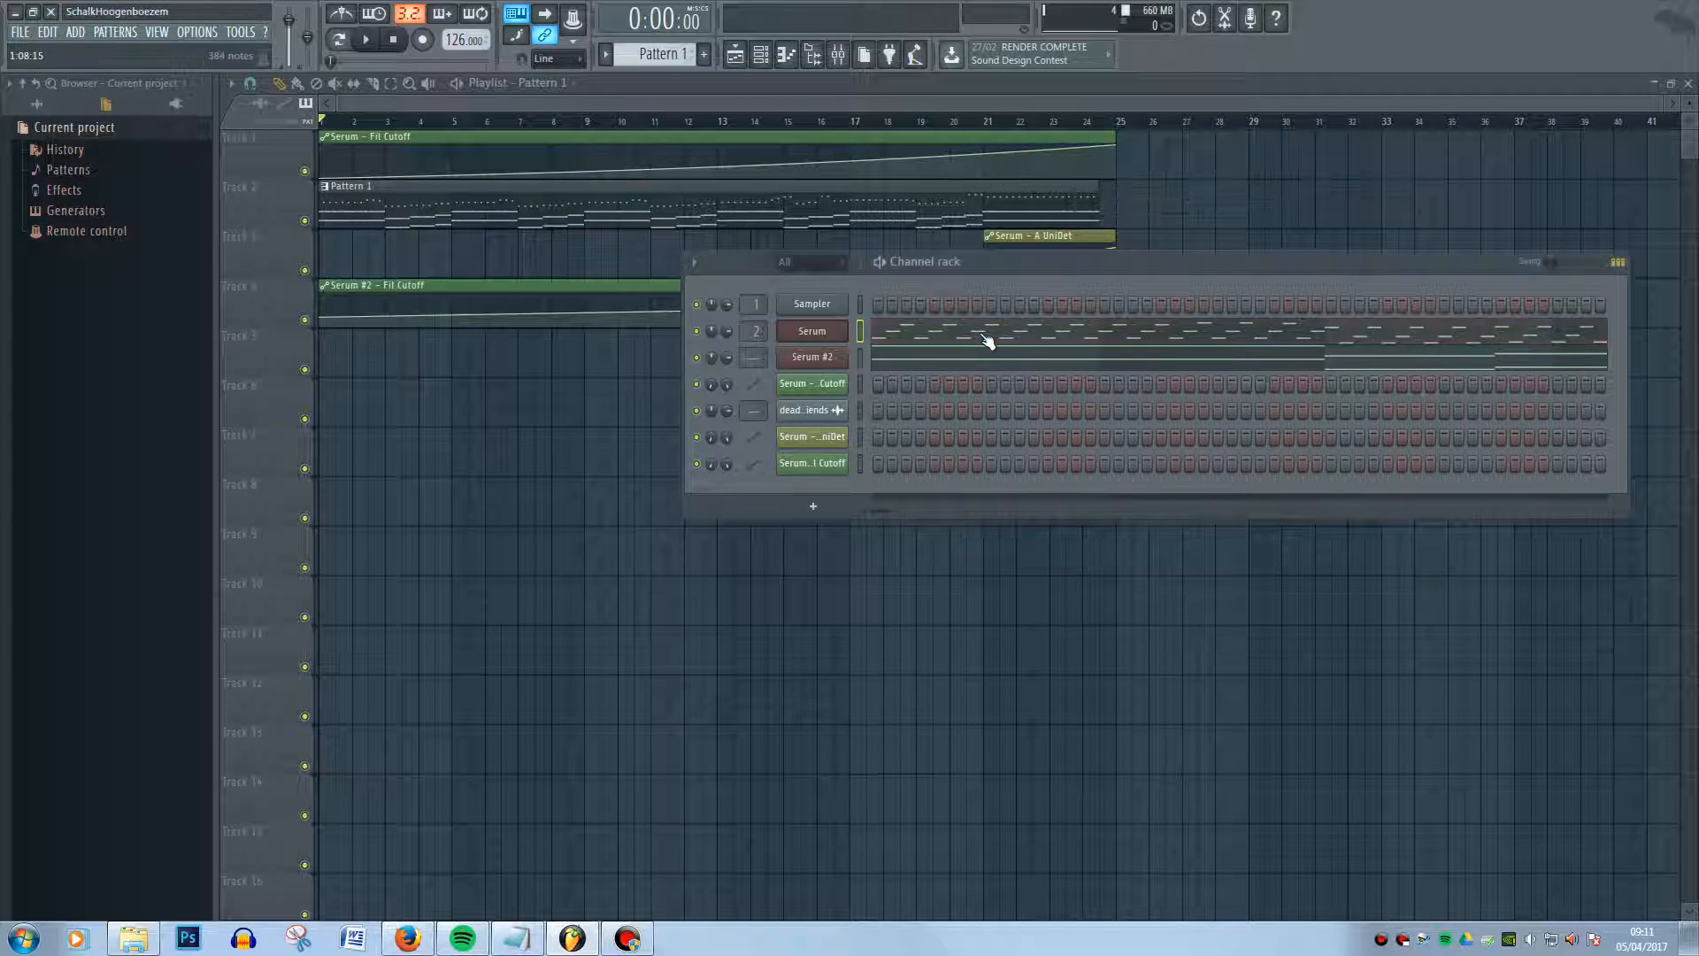
pyautogui.click(986, 340)
pyautogui.scroll(5, 1332, 459)
pyautogui.moveTo(1548, 207); pyautogui.dragTo(942, 186)
pyautogui.hscroll(3, 924, 389)
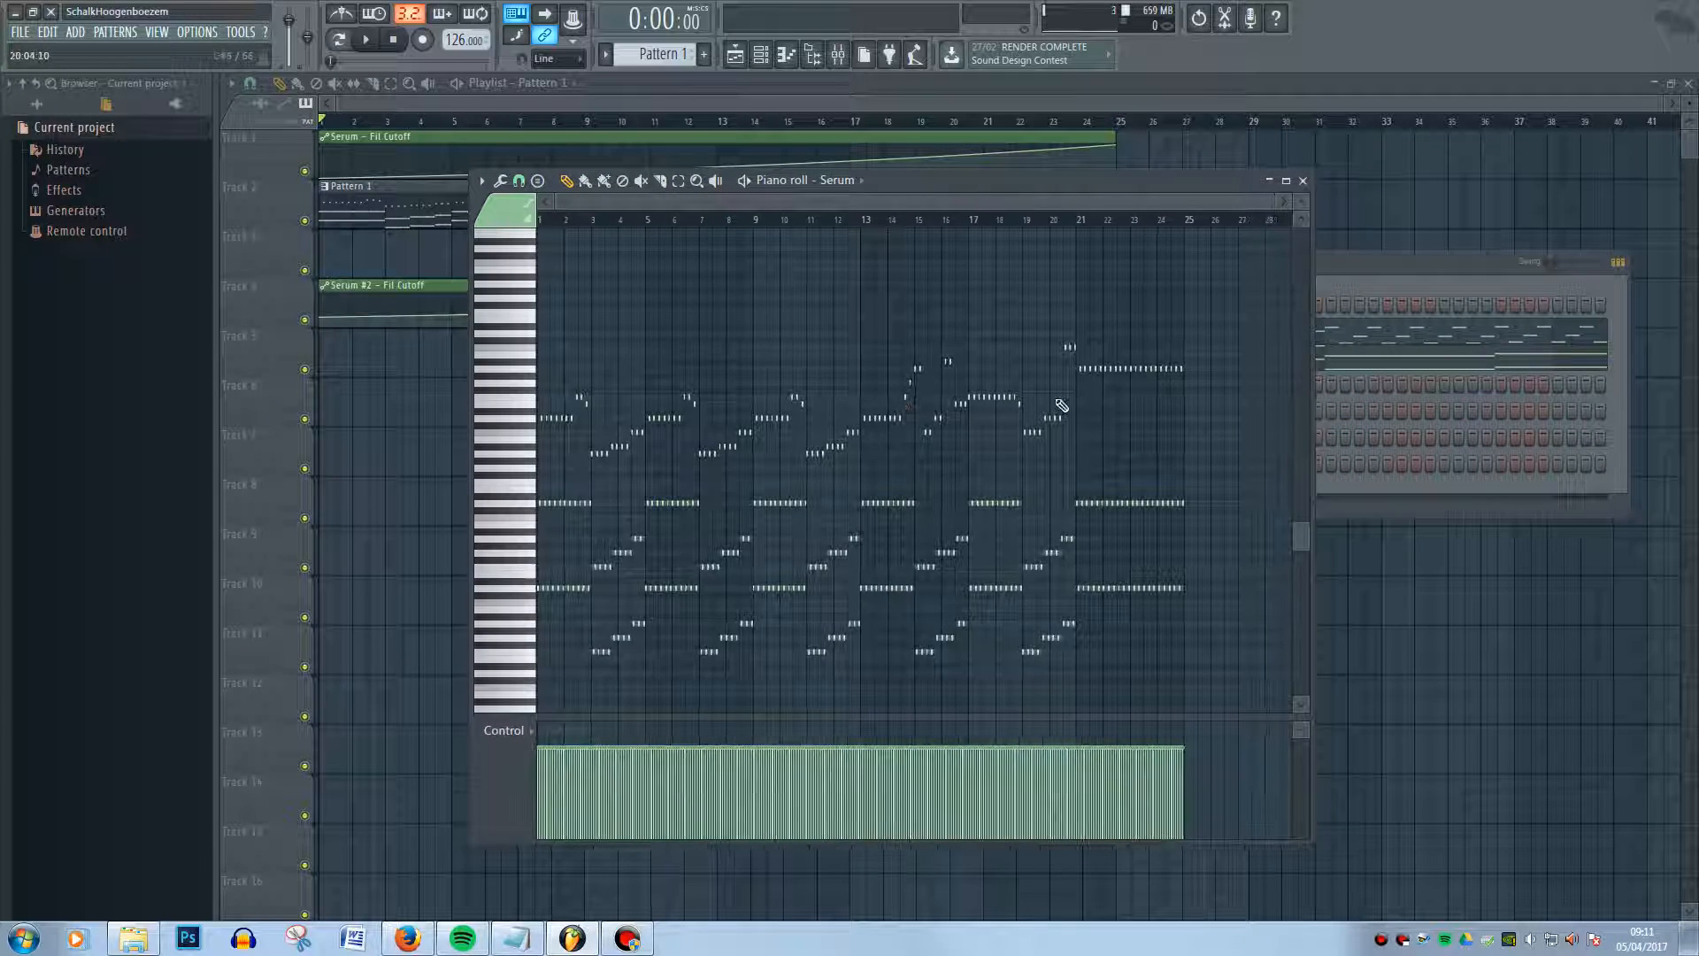
pyautogui.hscroll(3, 1057, 417)
pyautogui.scroll(-5, 1123, 542)
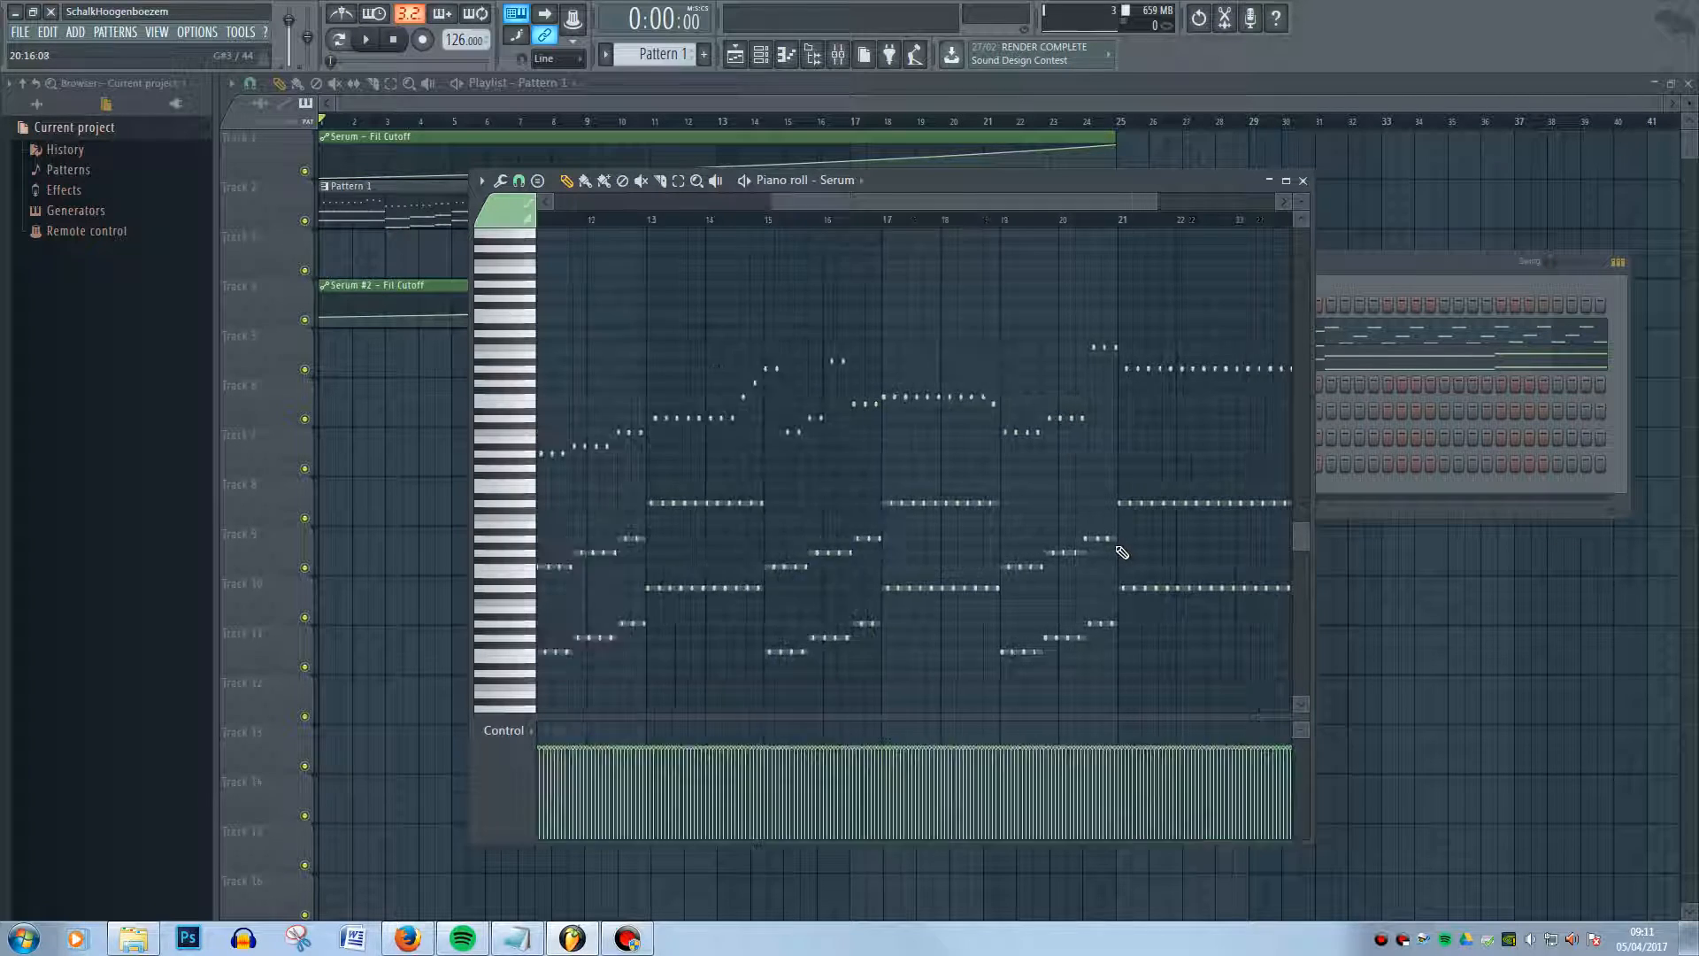
pyautogui.scroll(4, 1109, 536)
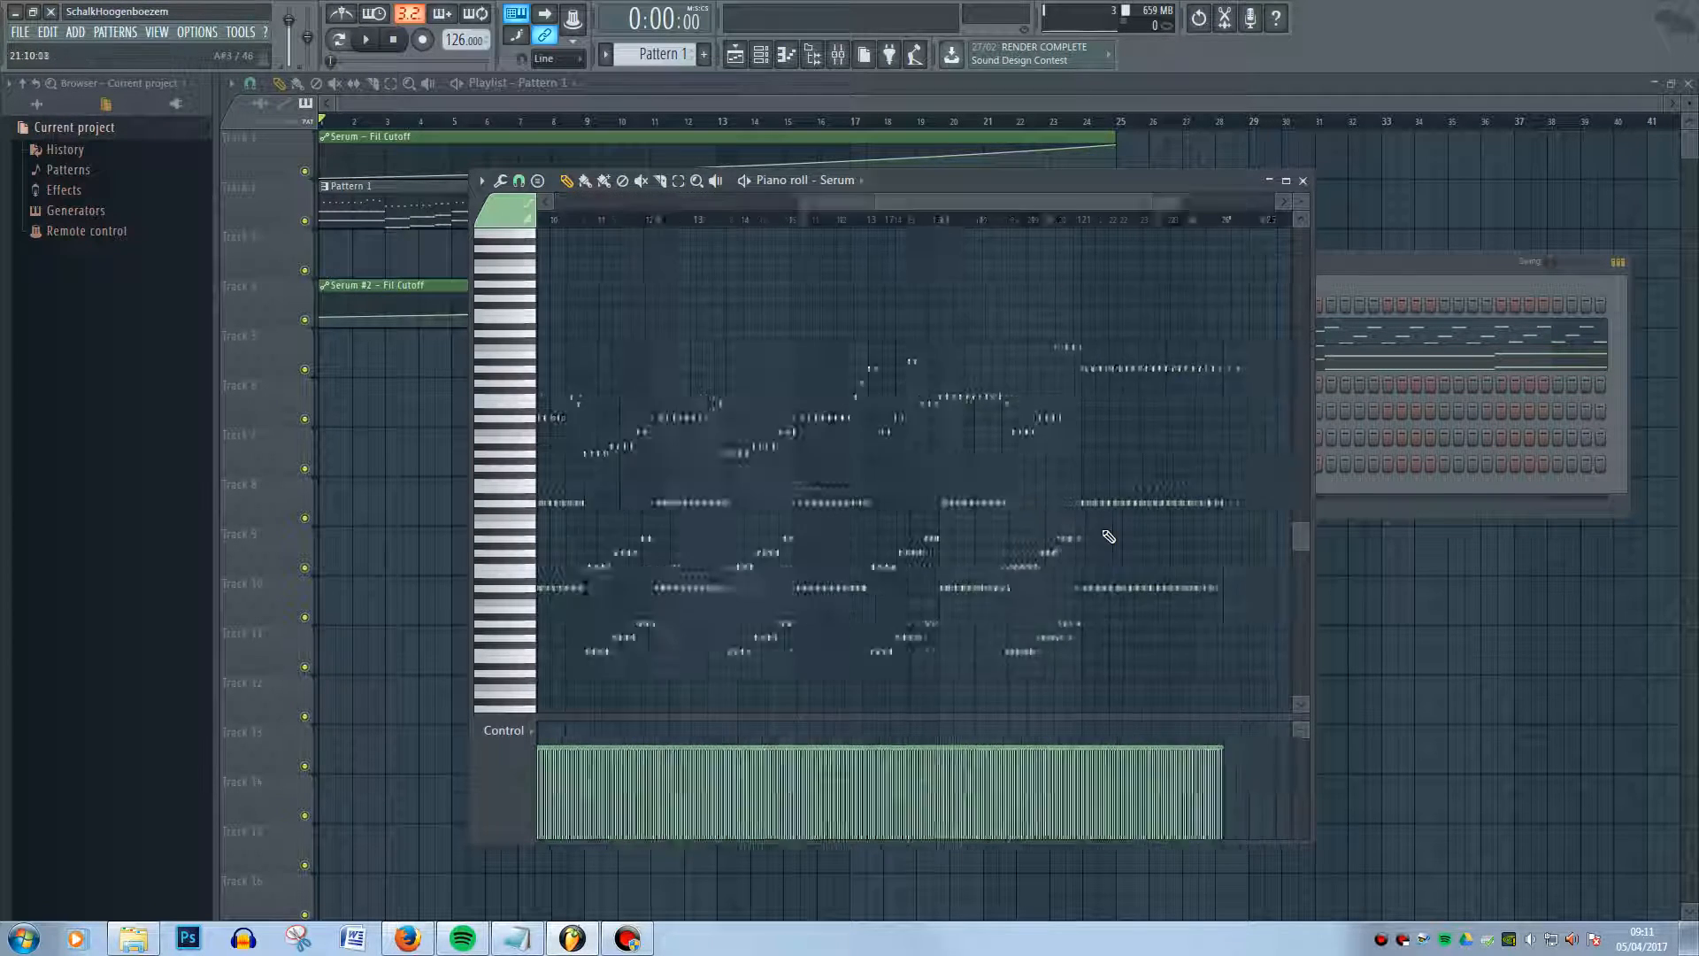
pyautogui.scroll(-4, 1032, 525)
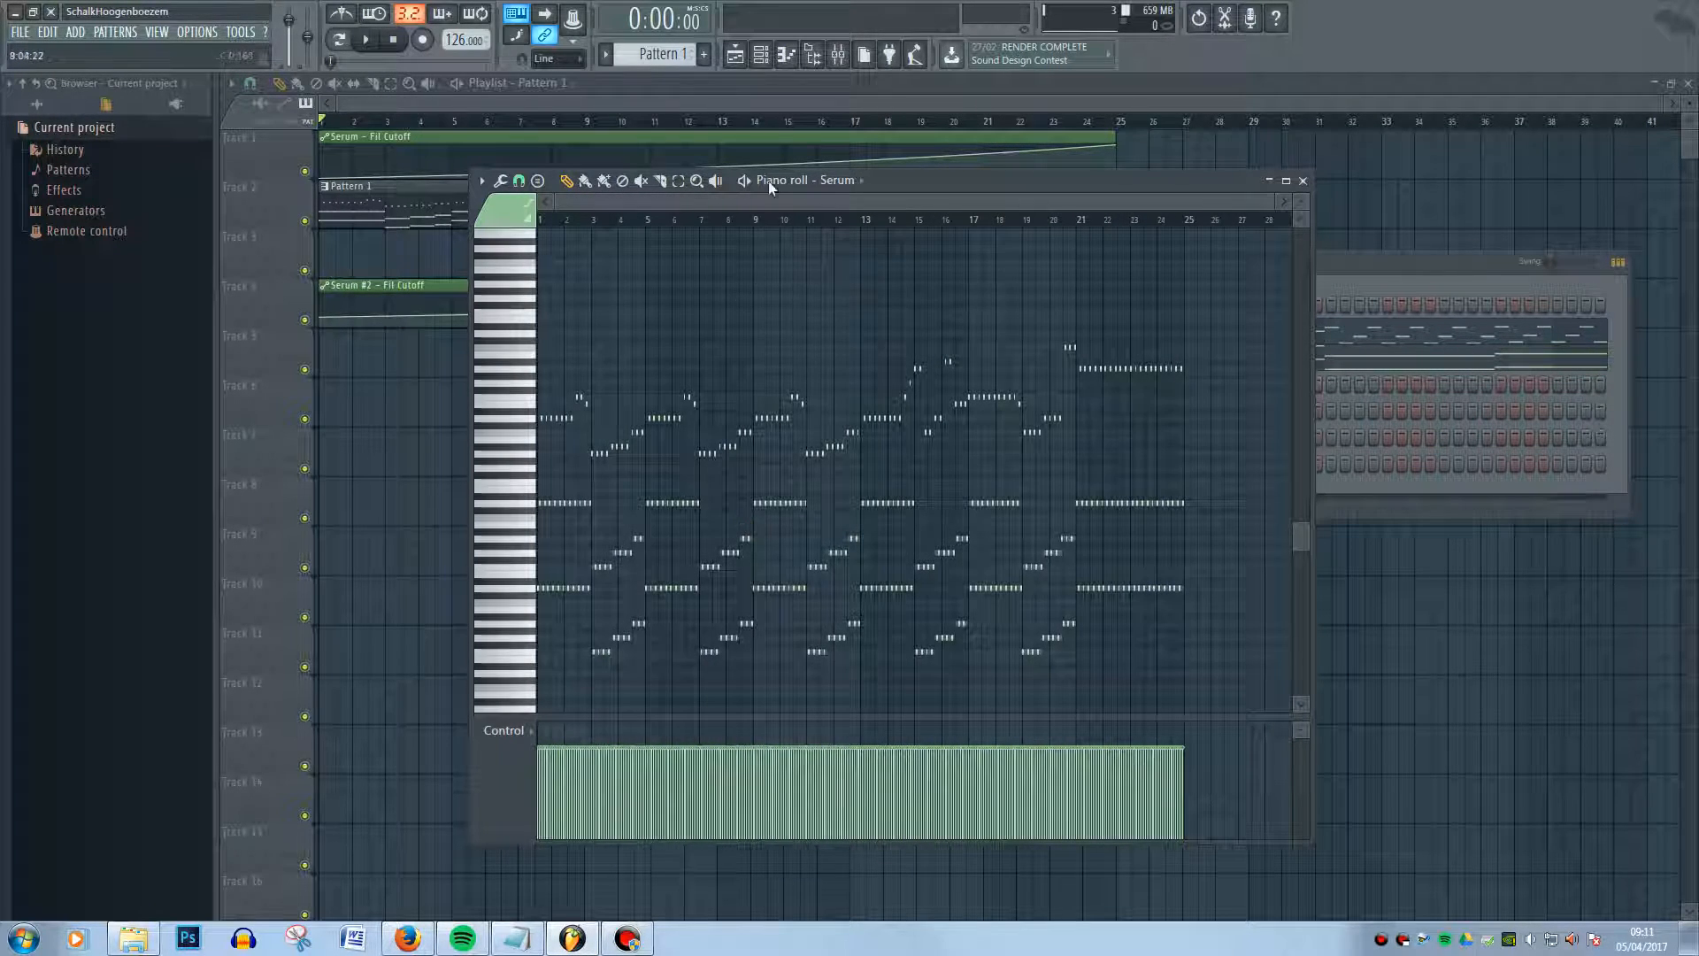
pyautogui.click(783, 94)
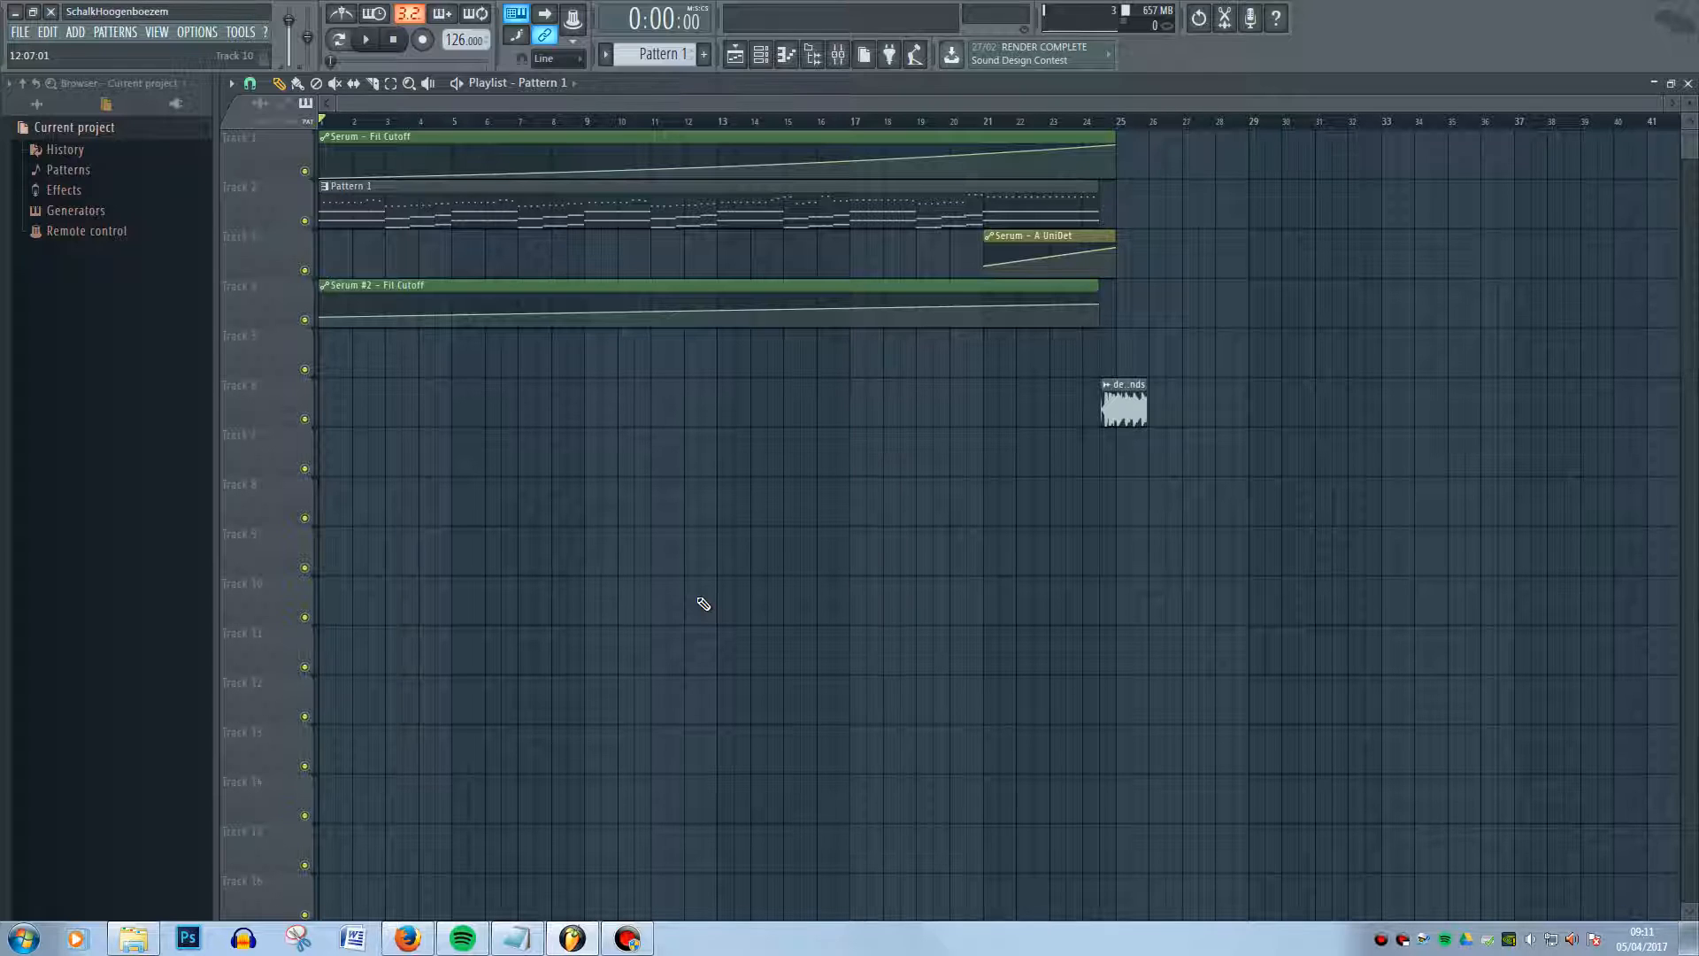
# Play the arrangement from the start through the audio clip, stop it, and place the playhead midway through bar 11
pyautogui.press('space')
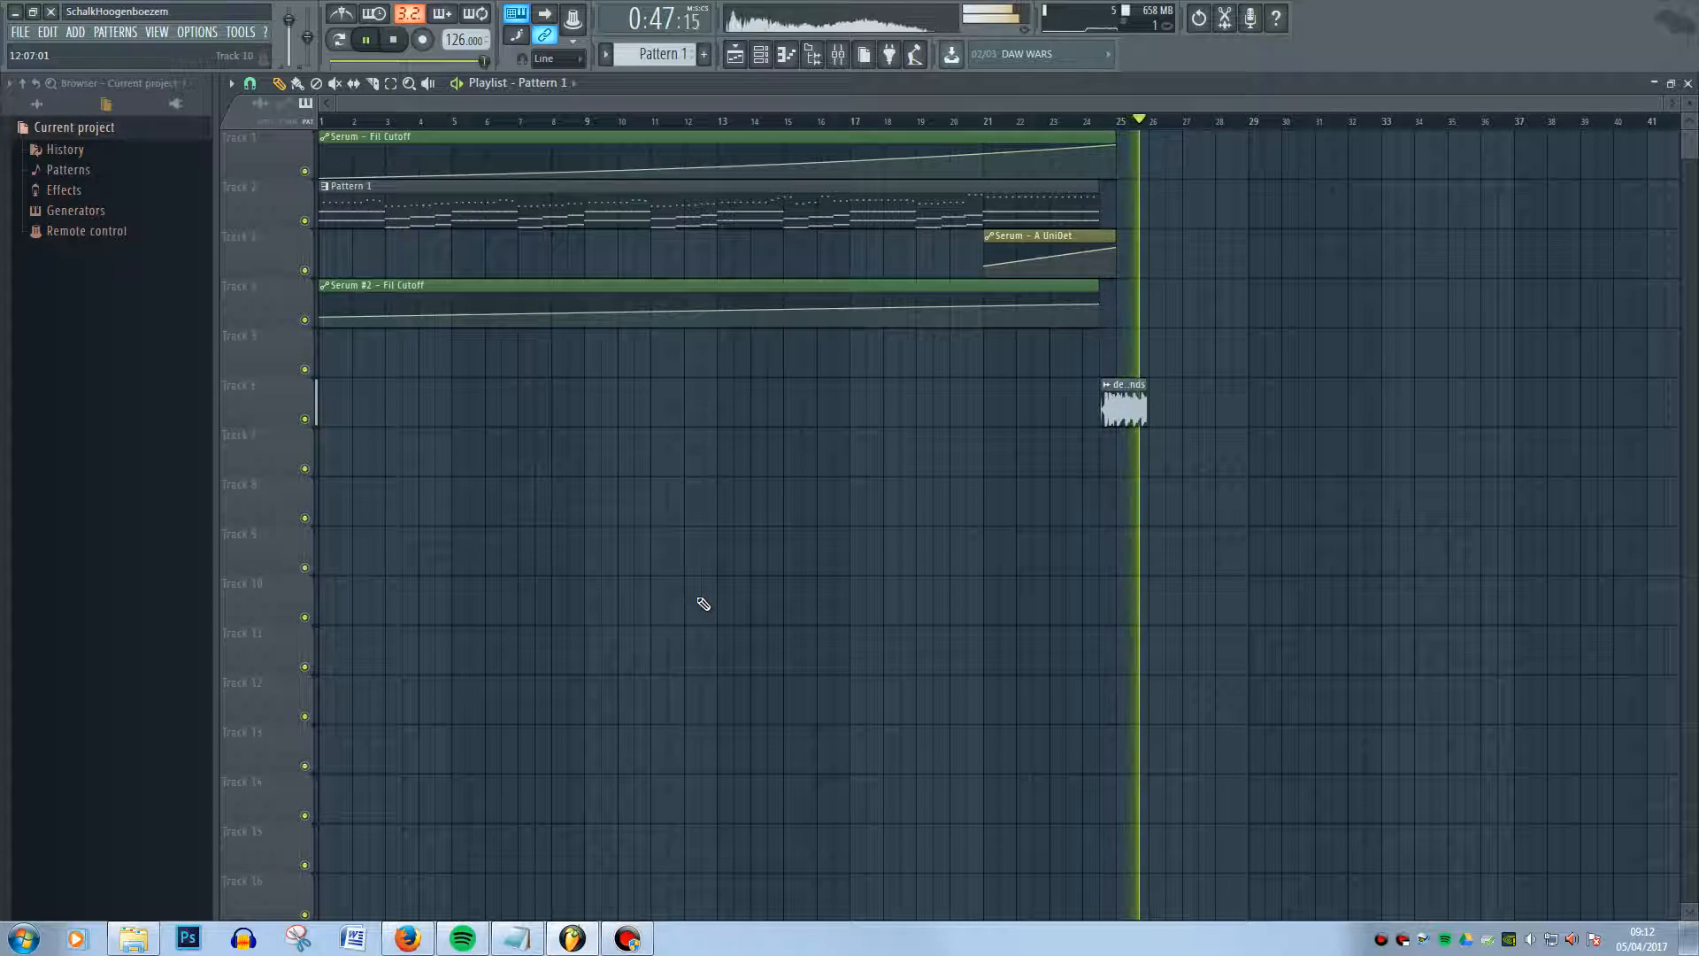
pyautogui.press('space')
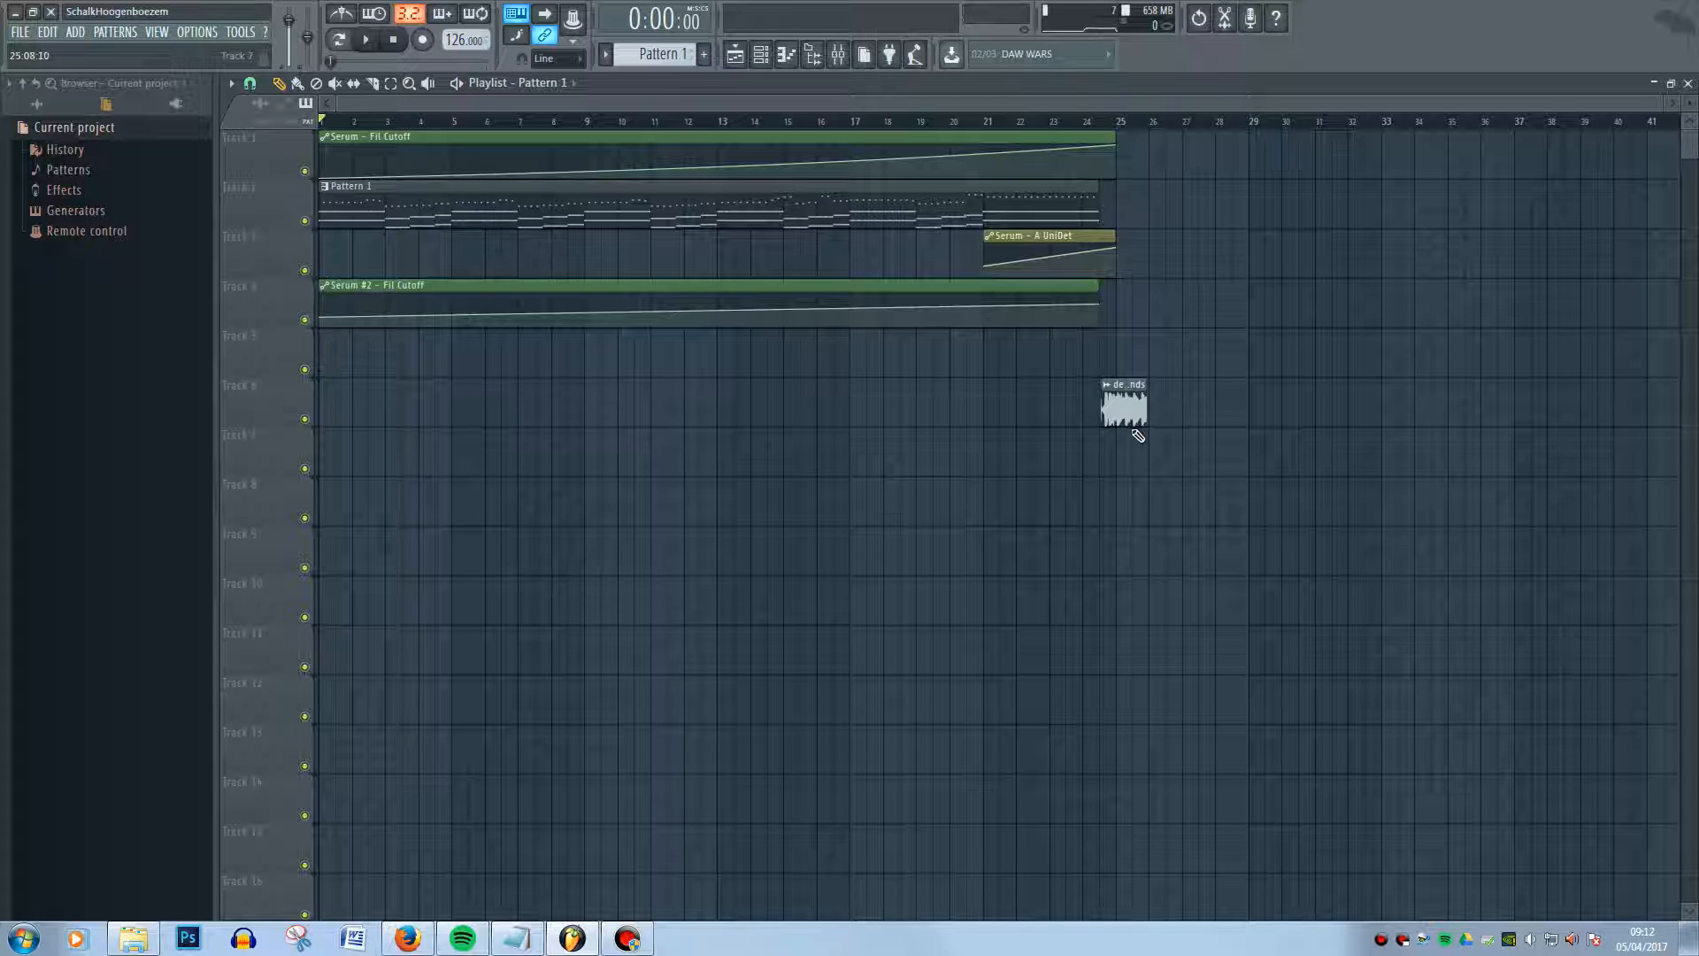
pyautogui.scroll(3, 1138, 433)
pyautogui.scroll(3, 1137, 434)
pyautogui.scroll(-6, 751, 415)
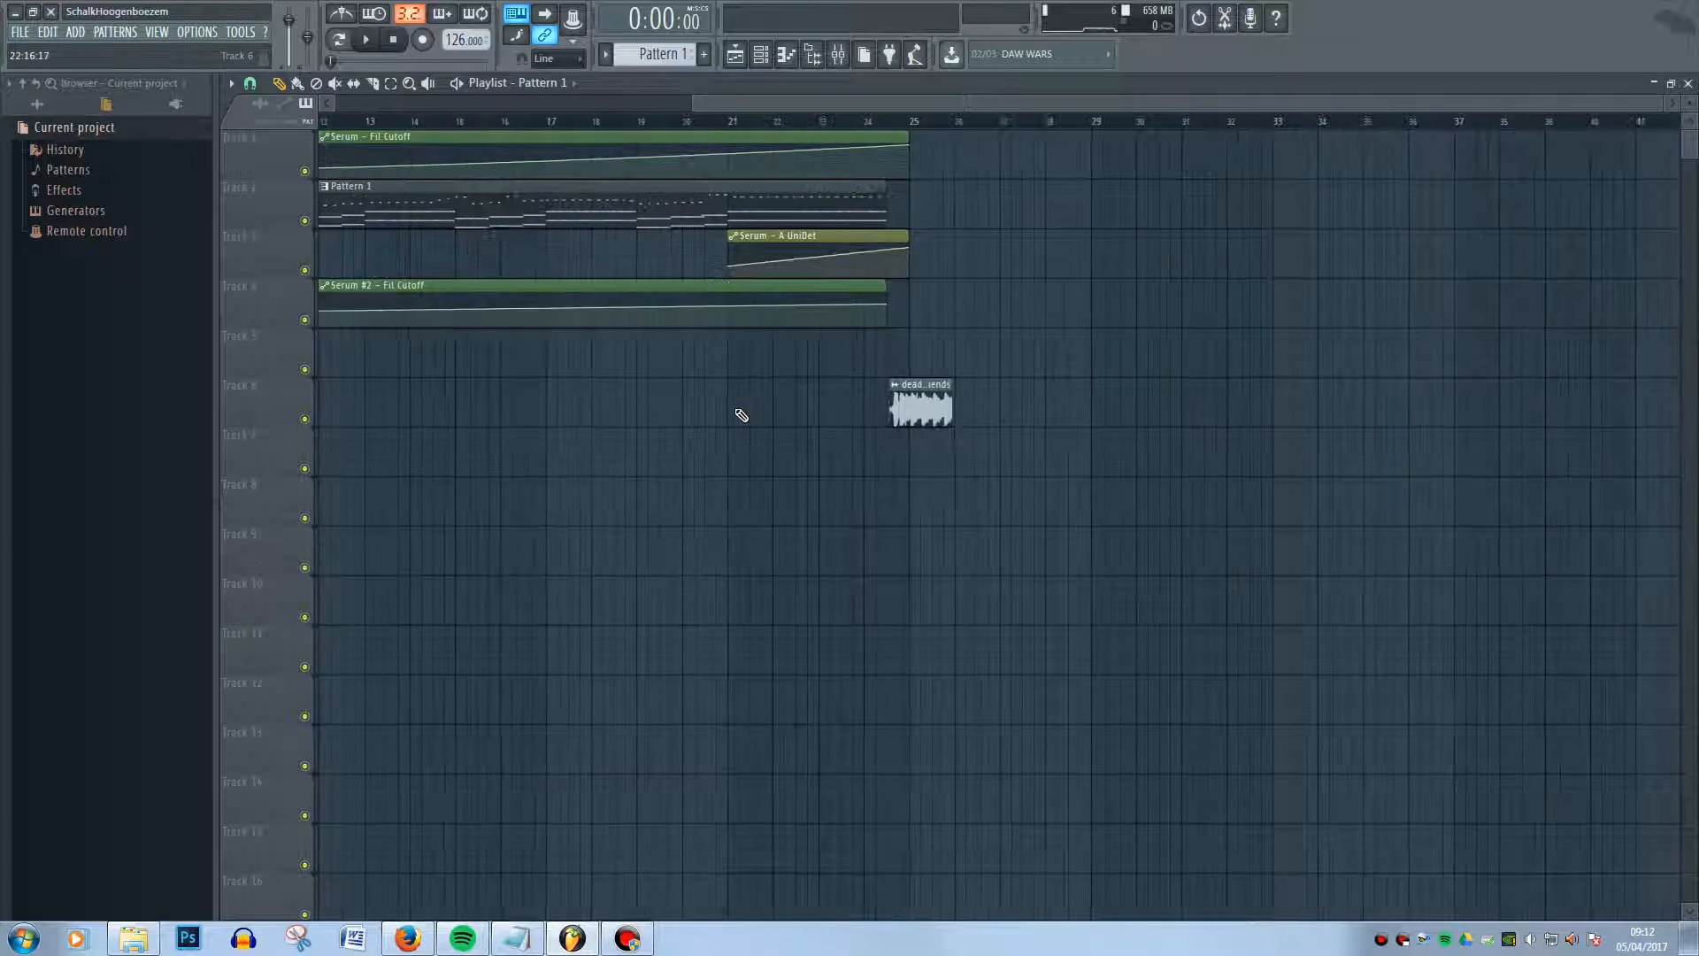
pyautogui.click(669, 118)
pyautogui.scroll(4, 740, 288)
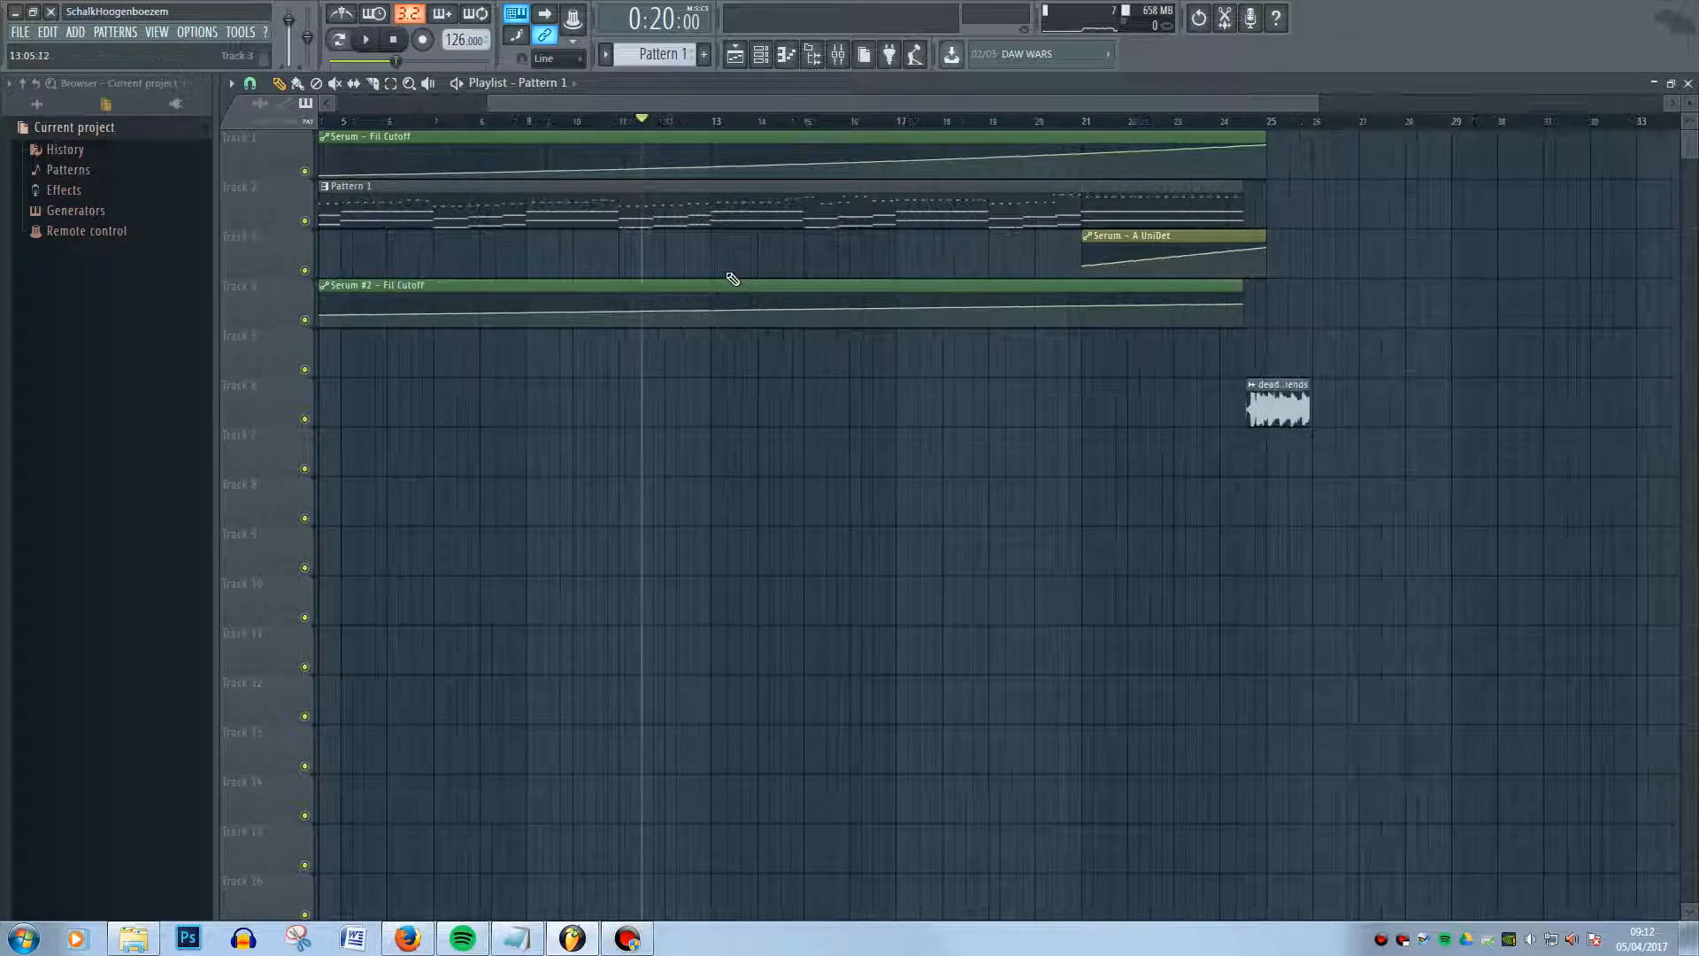
# Open Pattern 1's Serum piano roll and inspect the arpeggio in detail and as a whole
pyautogui.doubleClick(722, 220)
pyautogui.scroll(-2, 732, 485)
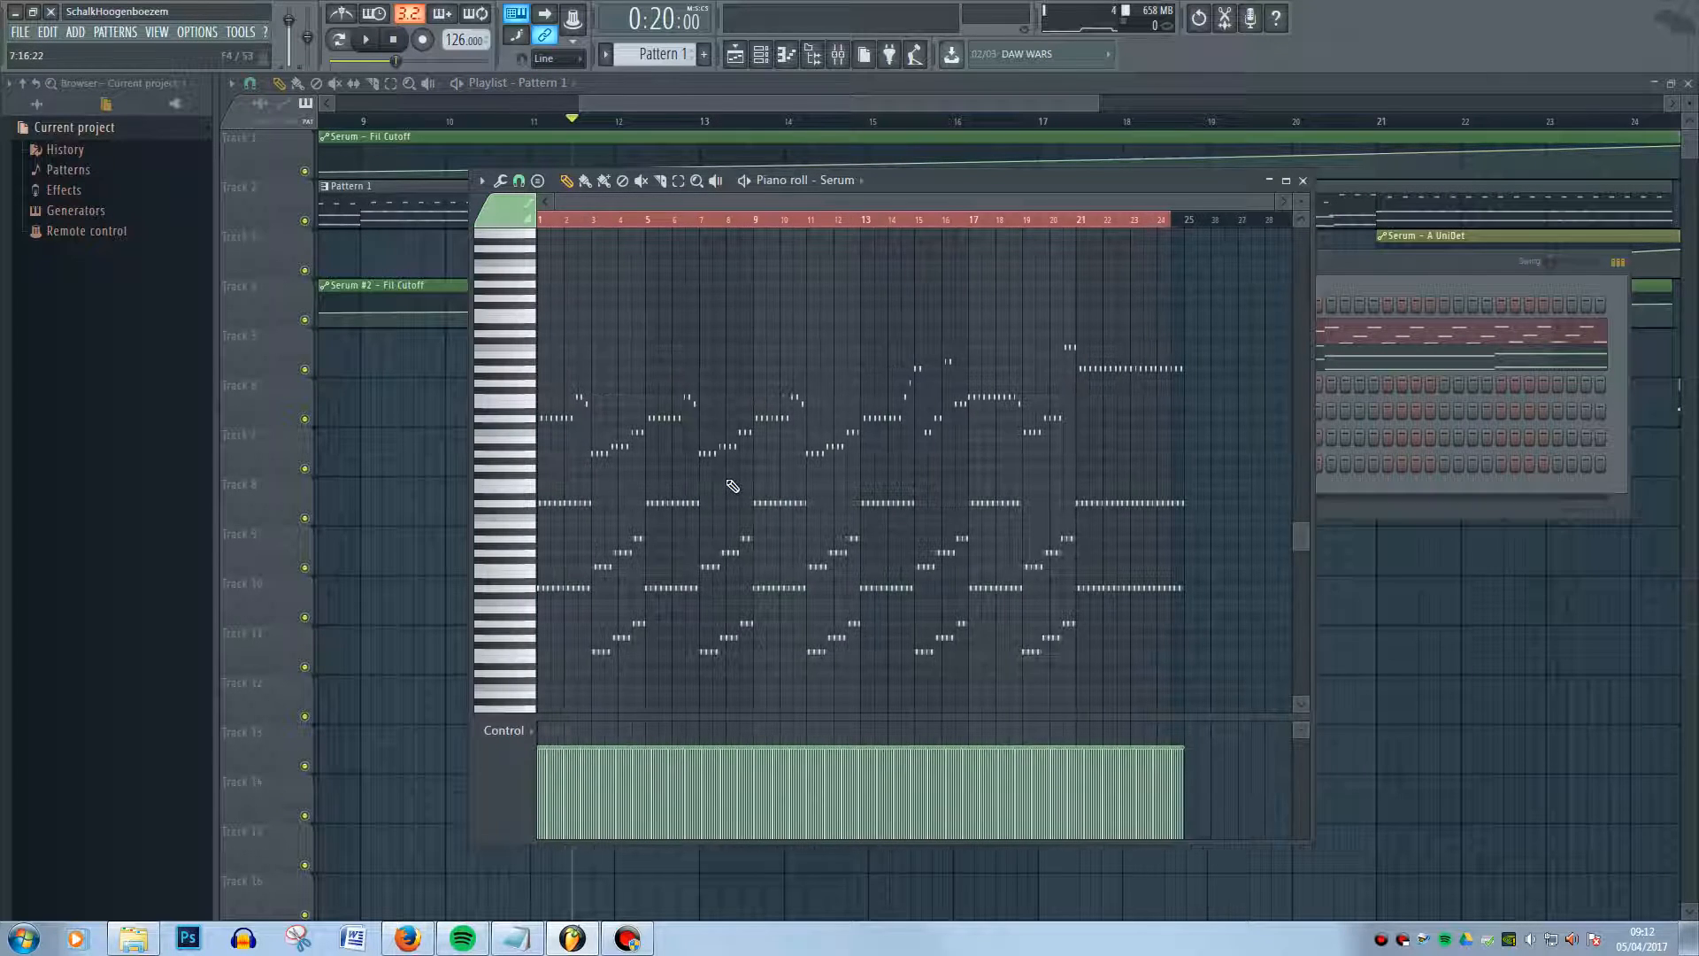
pyautogui.scroll(4, 733, 486)
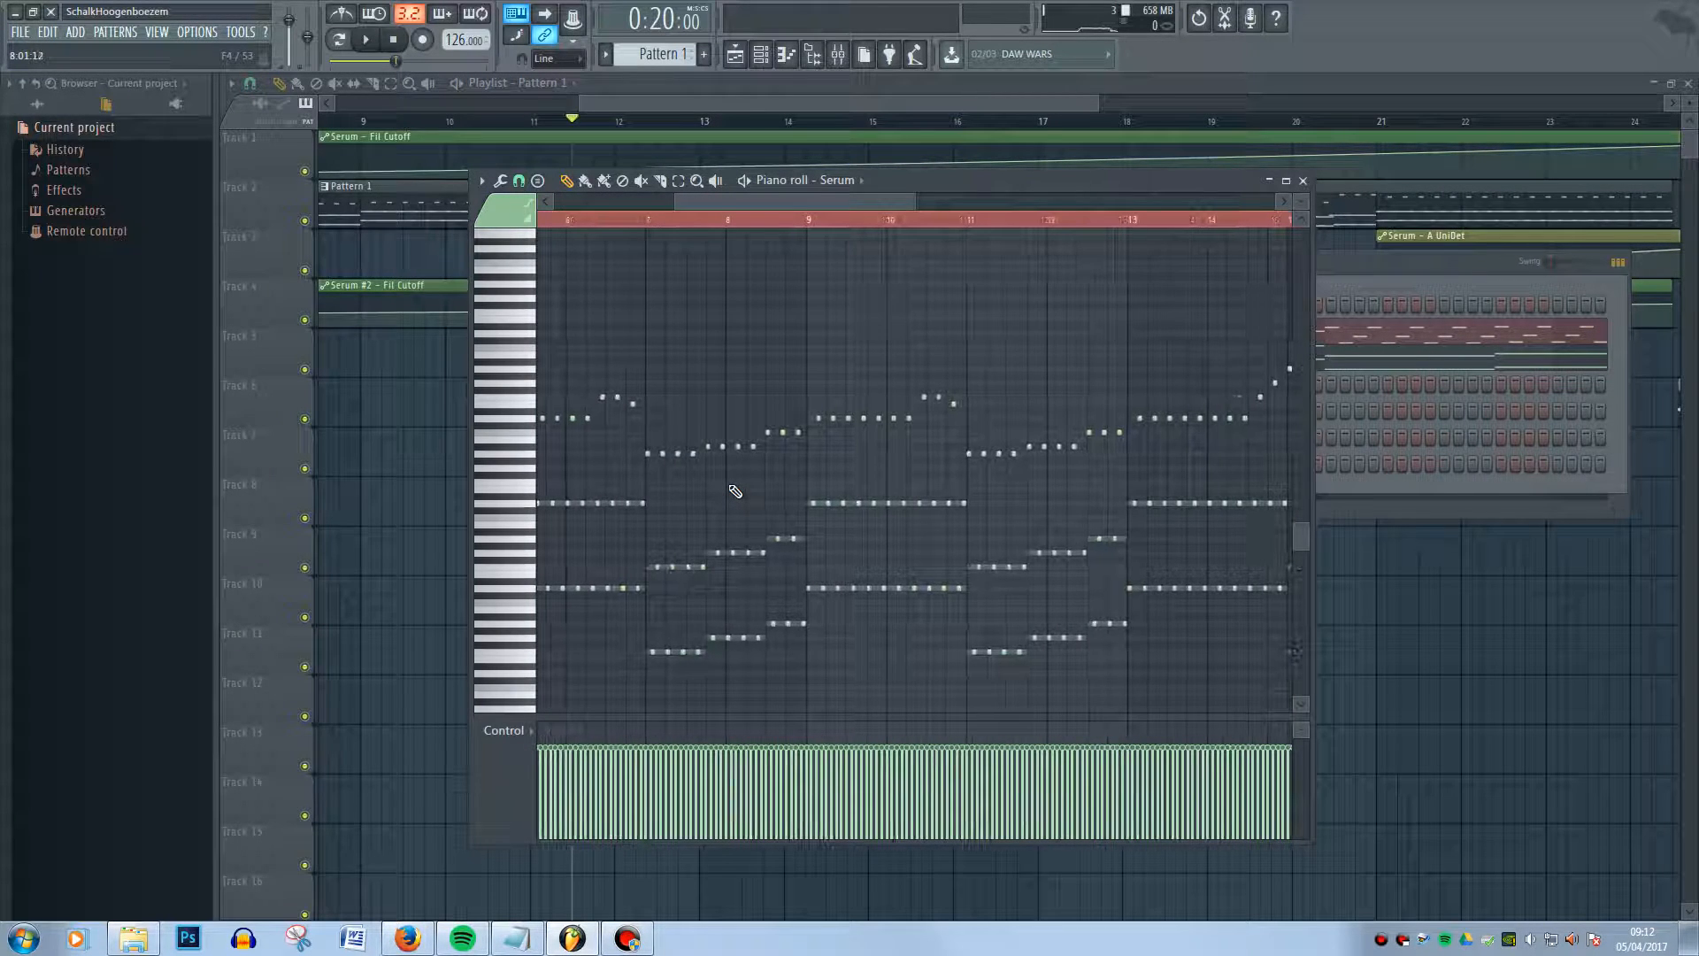
pyautogui.scroll(-4, 734, 491)
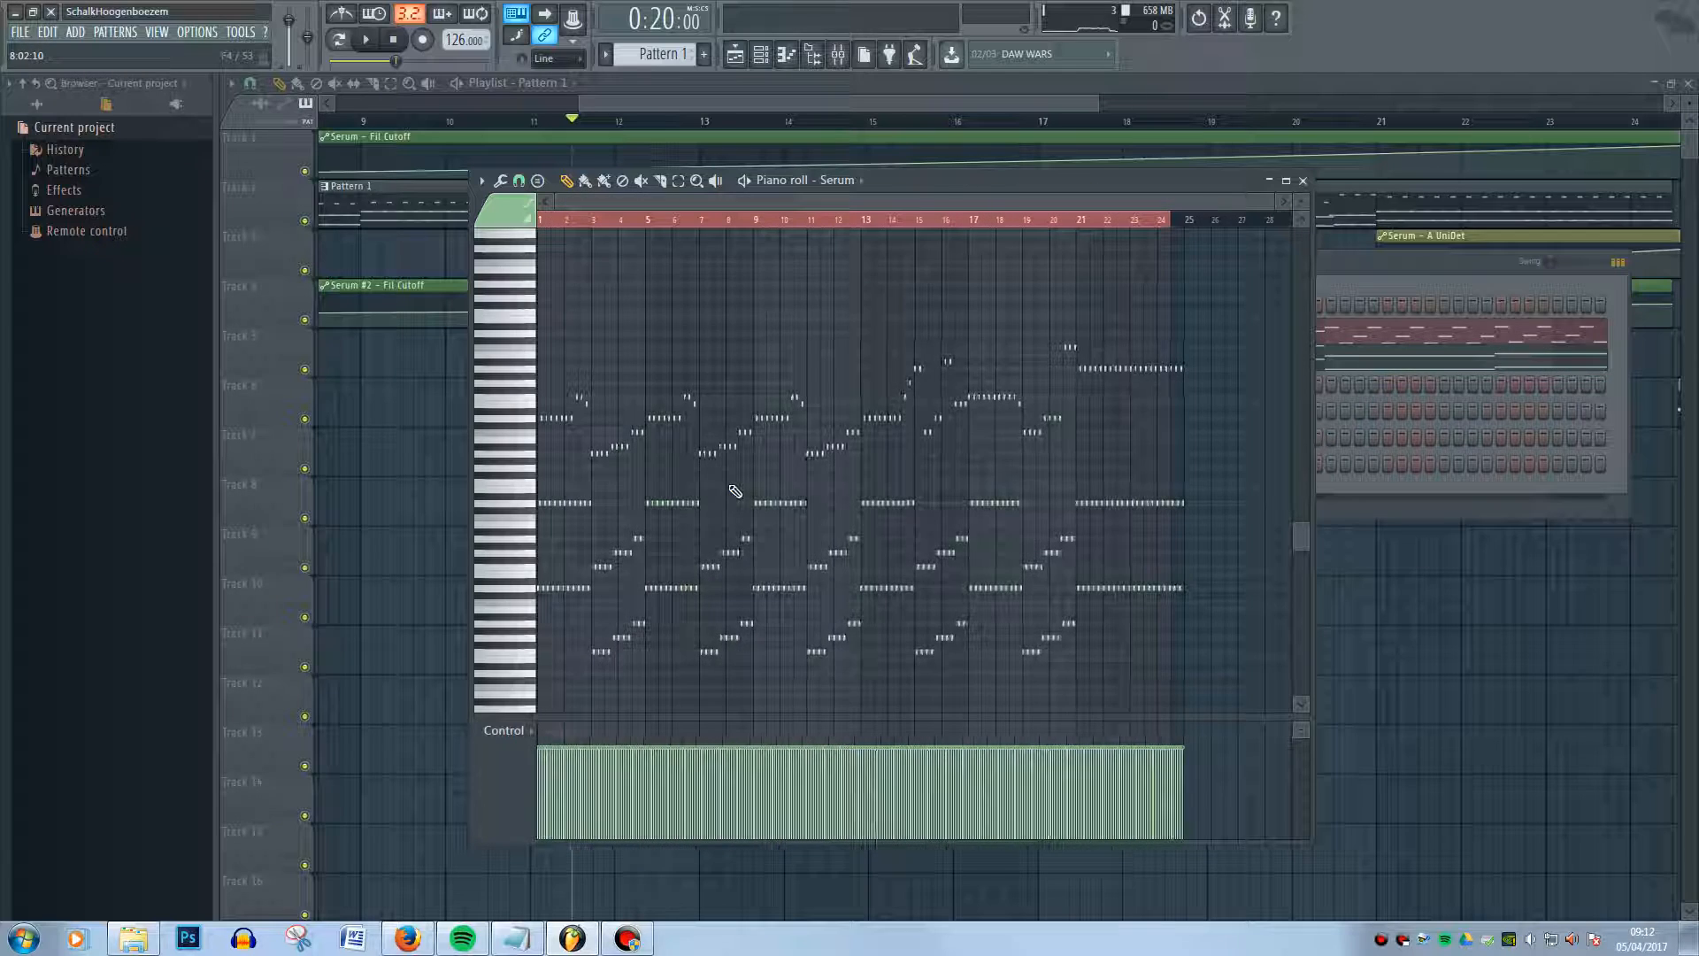
# Open the first Serum channel's synth, reposition its window, and view its effects page and oscillator page
pyautogui.click(1399, 274)
pyautogui.click(817, 333)
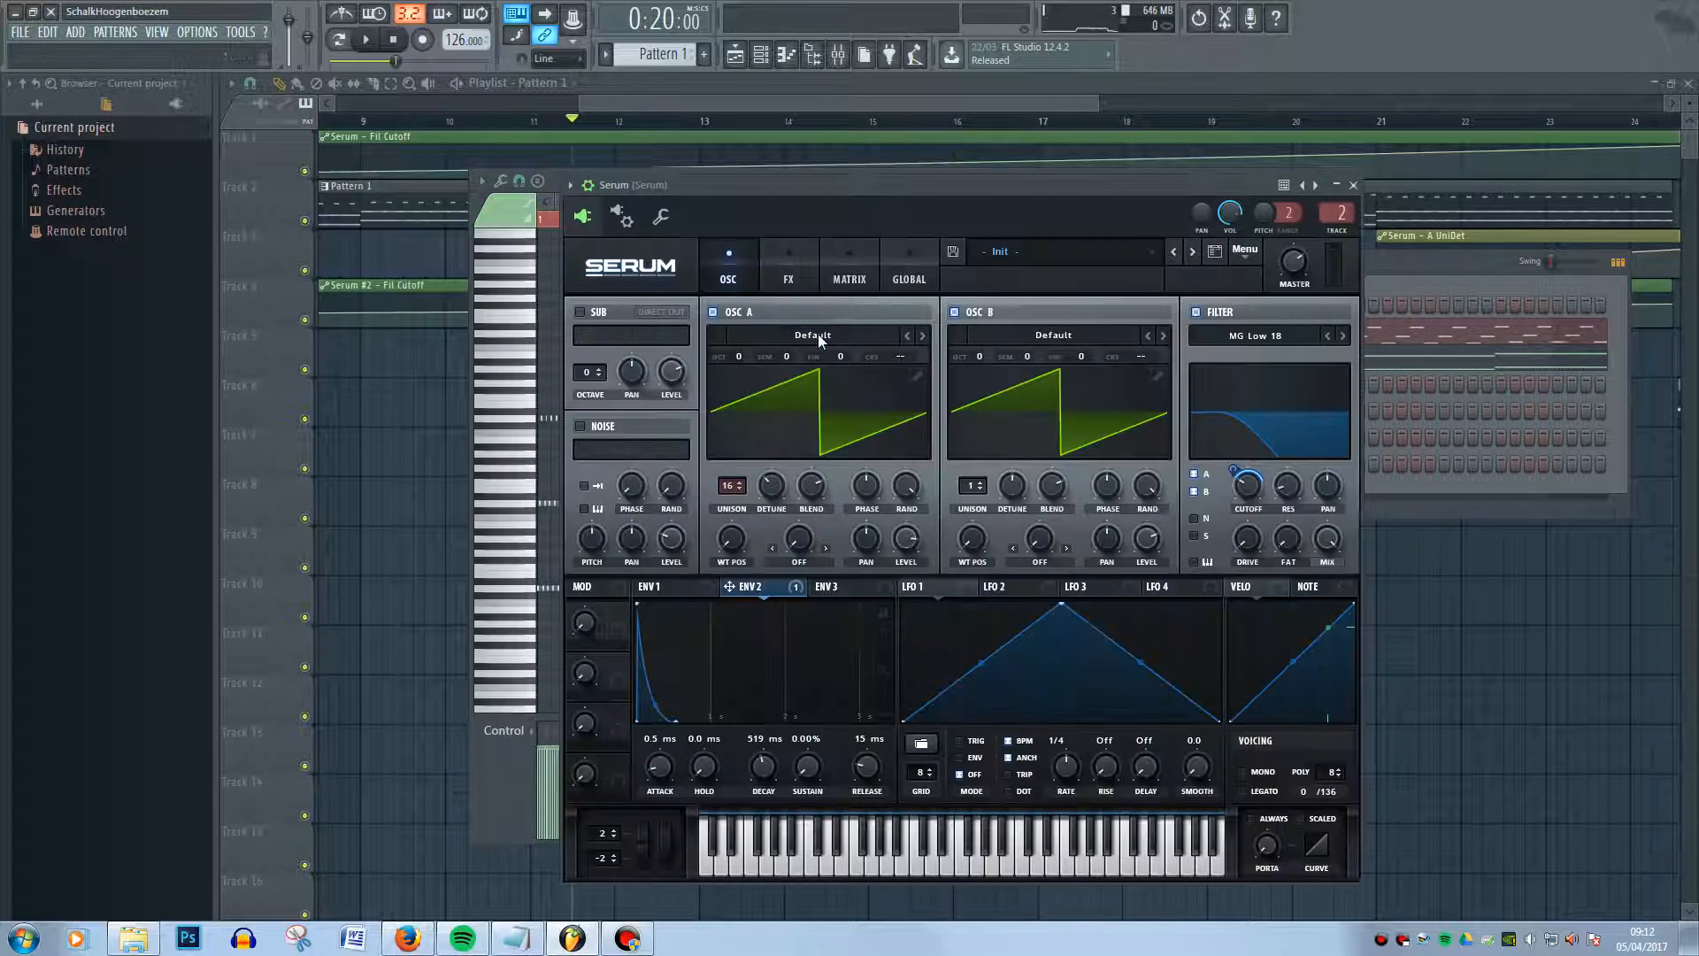
pyautogui.moveTo(978, 182); pyautogui.dragTo(1034, 144)
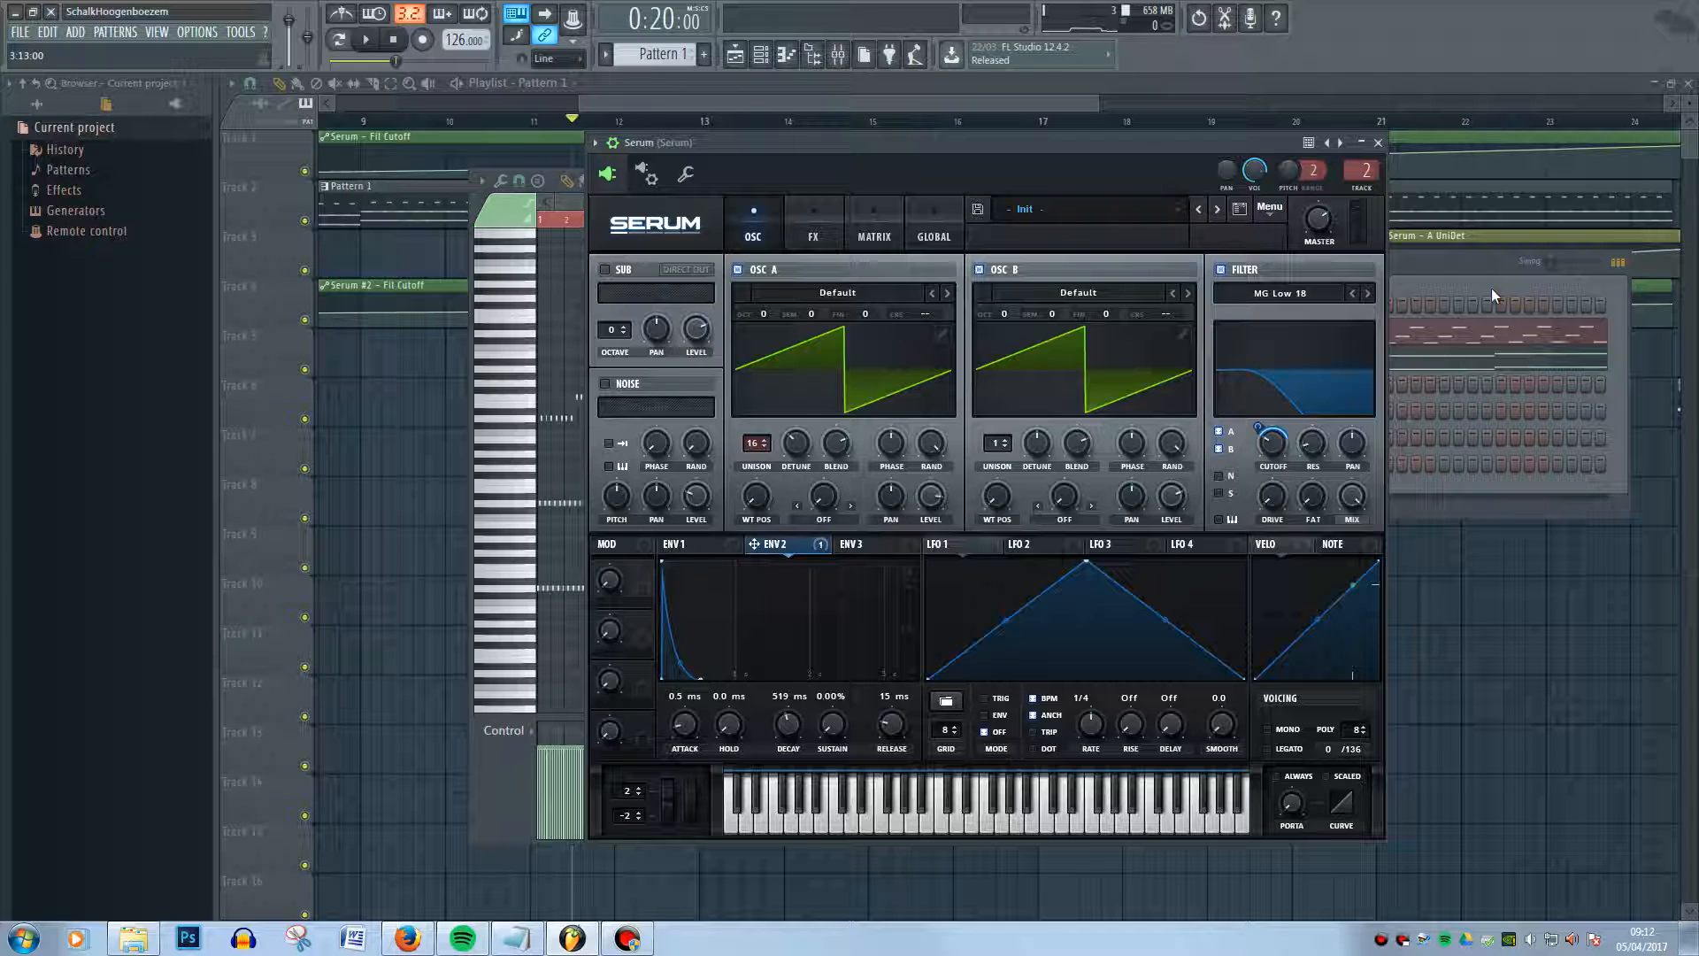
pyautogui.click(1407, 285)
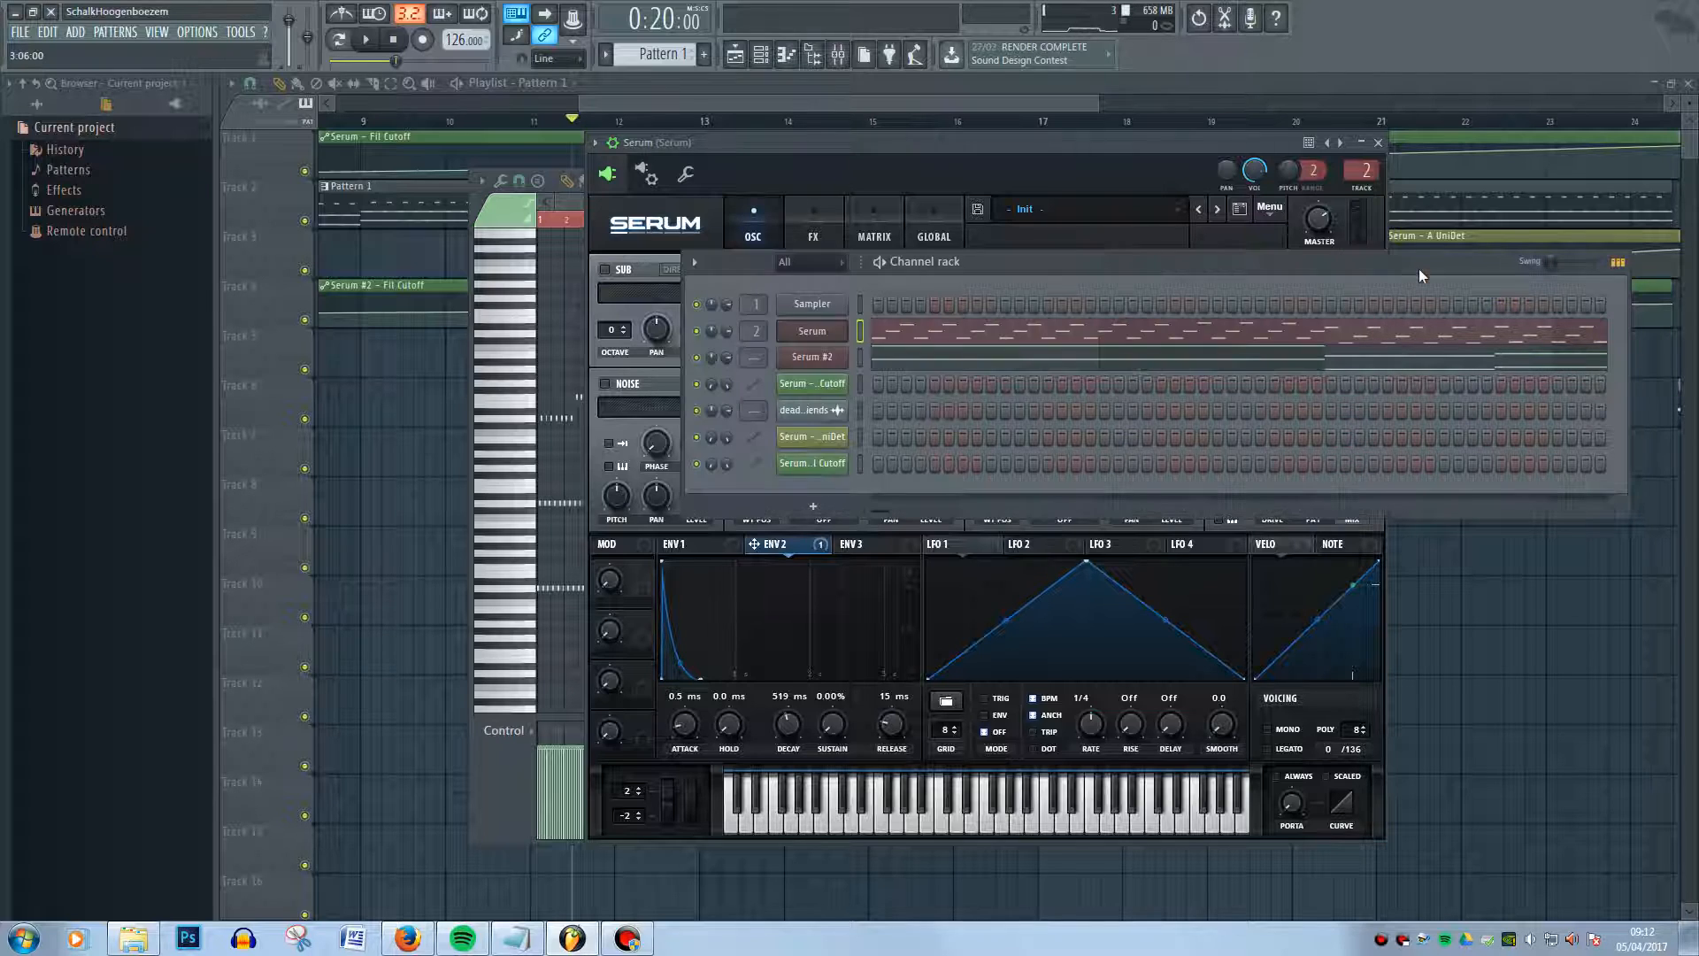
pyautogui.click(1092, 151)
pyautogui.click(810, 237)
pyautogui.click(755, 235)
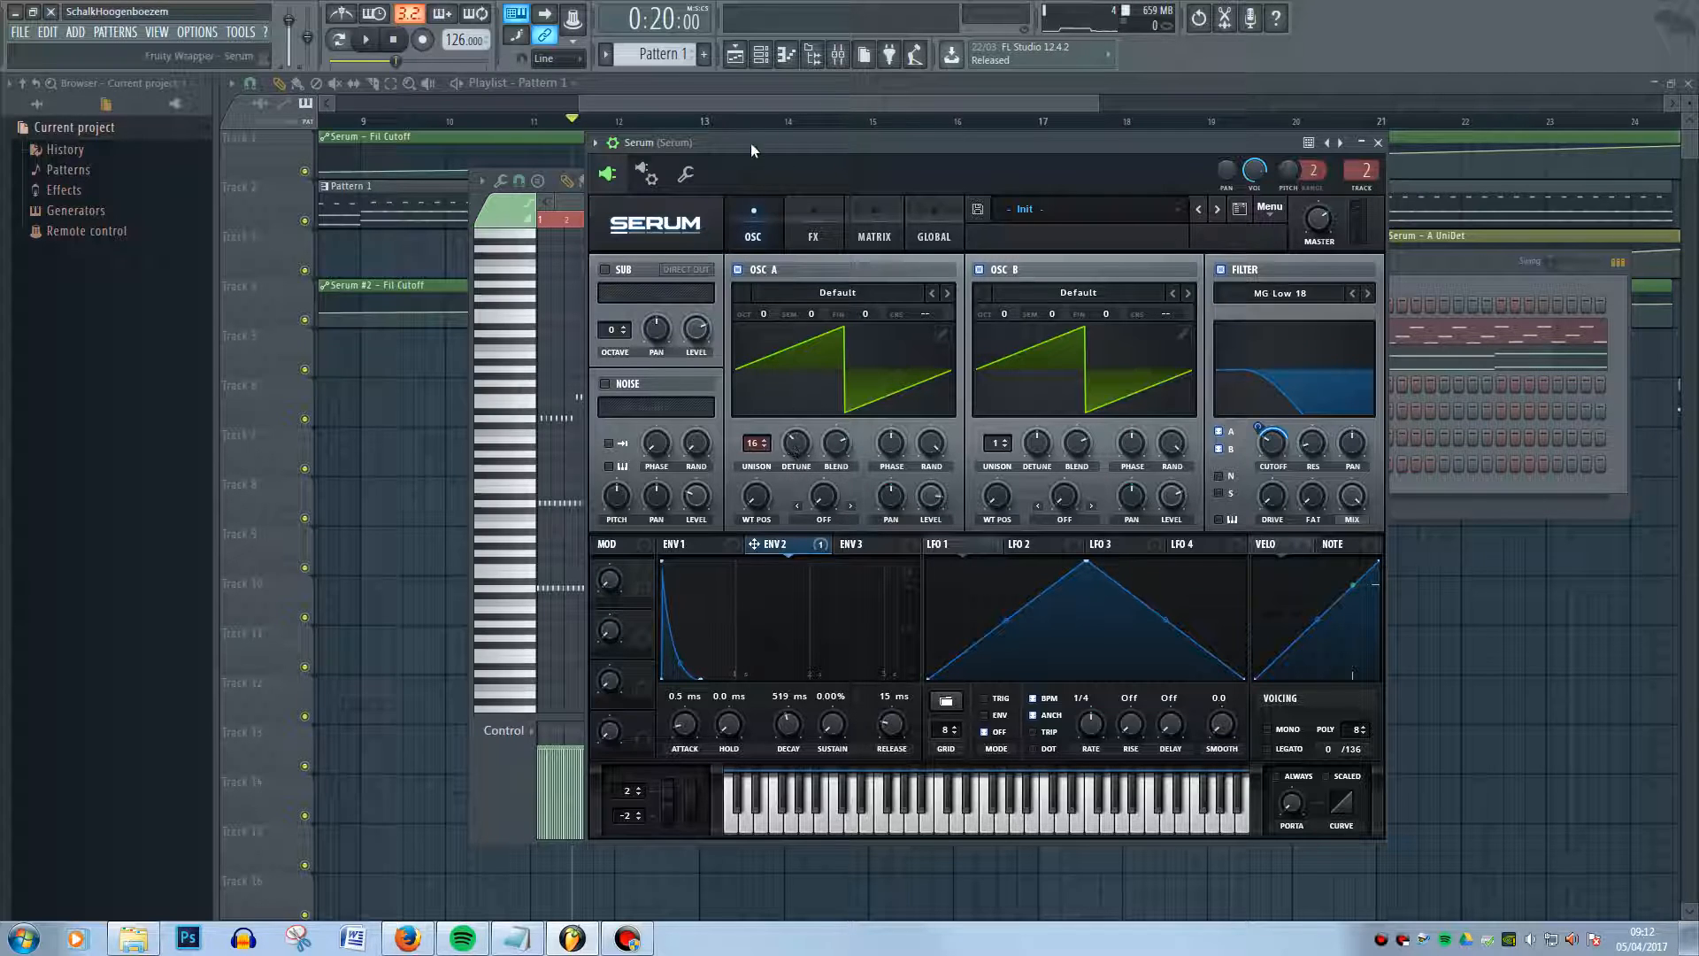
# Return to the playlist, reopen Pattern 1's Serum notes in a maximized piano roll, and zoom in on the opening bars
pyautogui.click(806, 98)
pyautogui.scroll(-3, 813, 371)
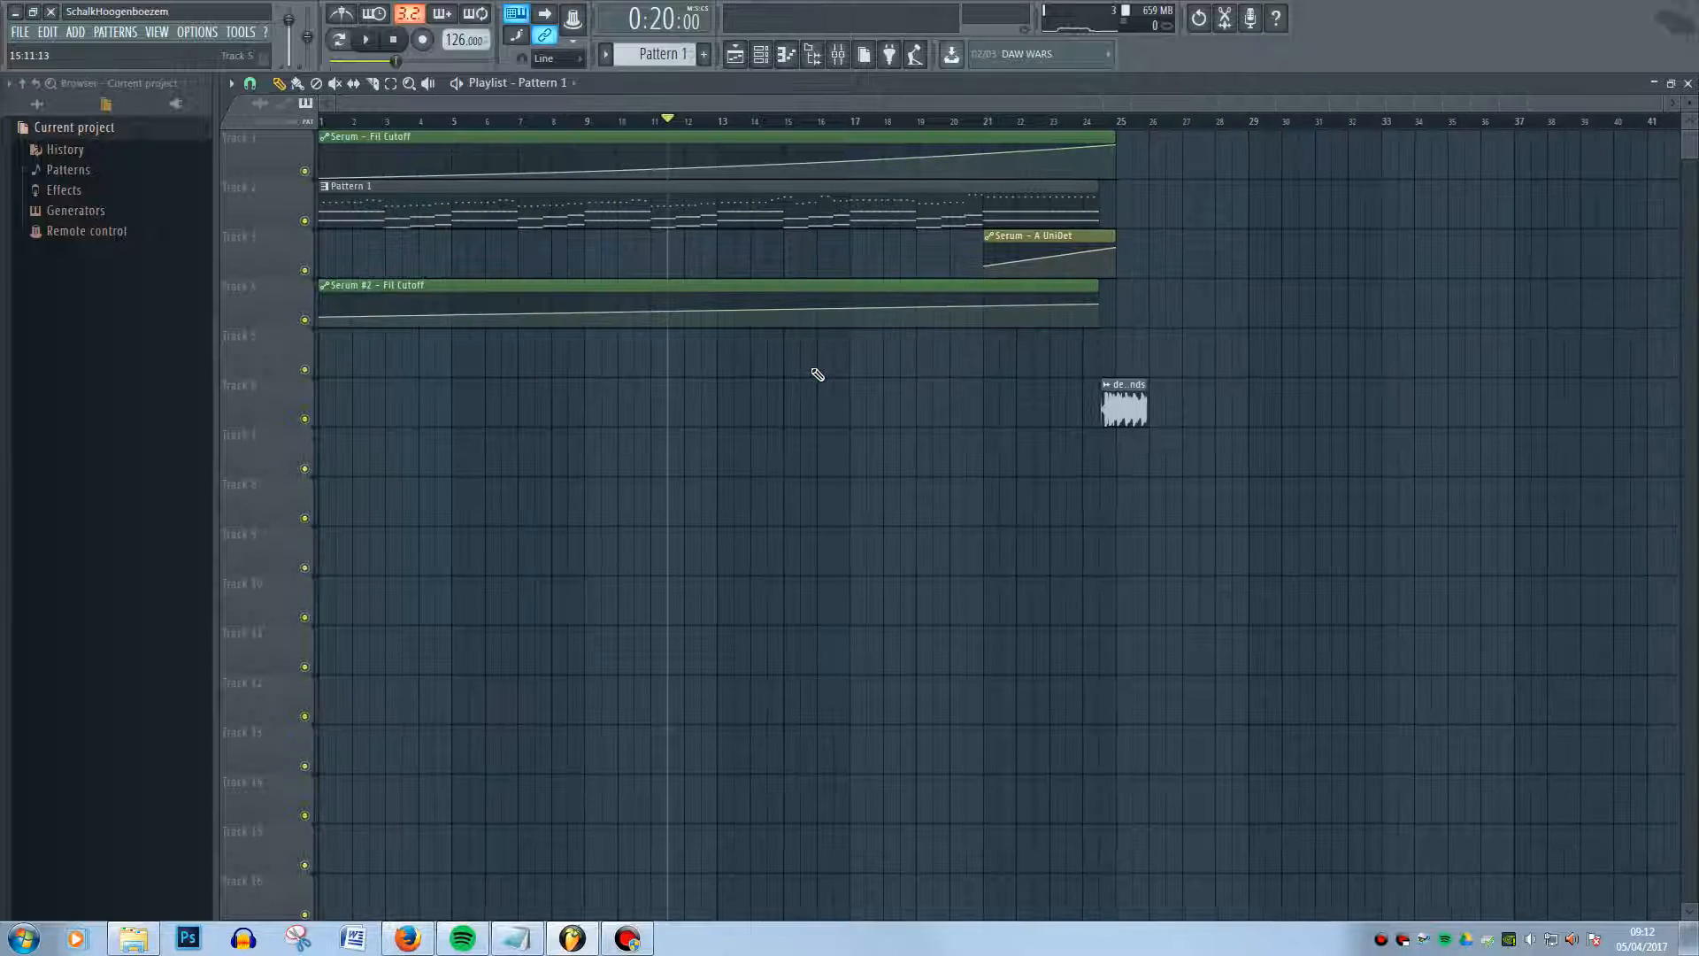
pyautogui.doubleClick(792, 219)
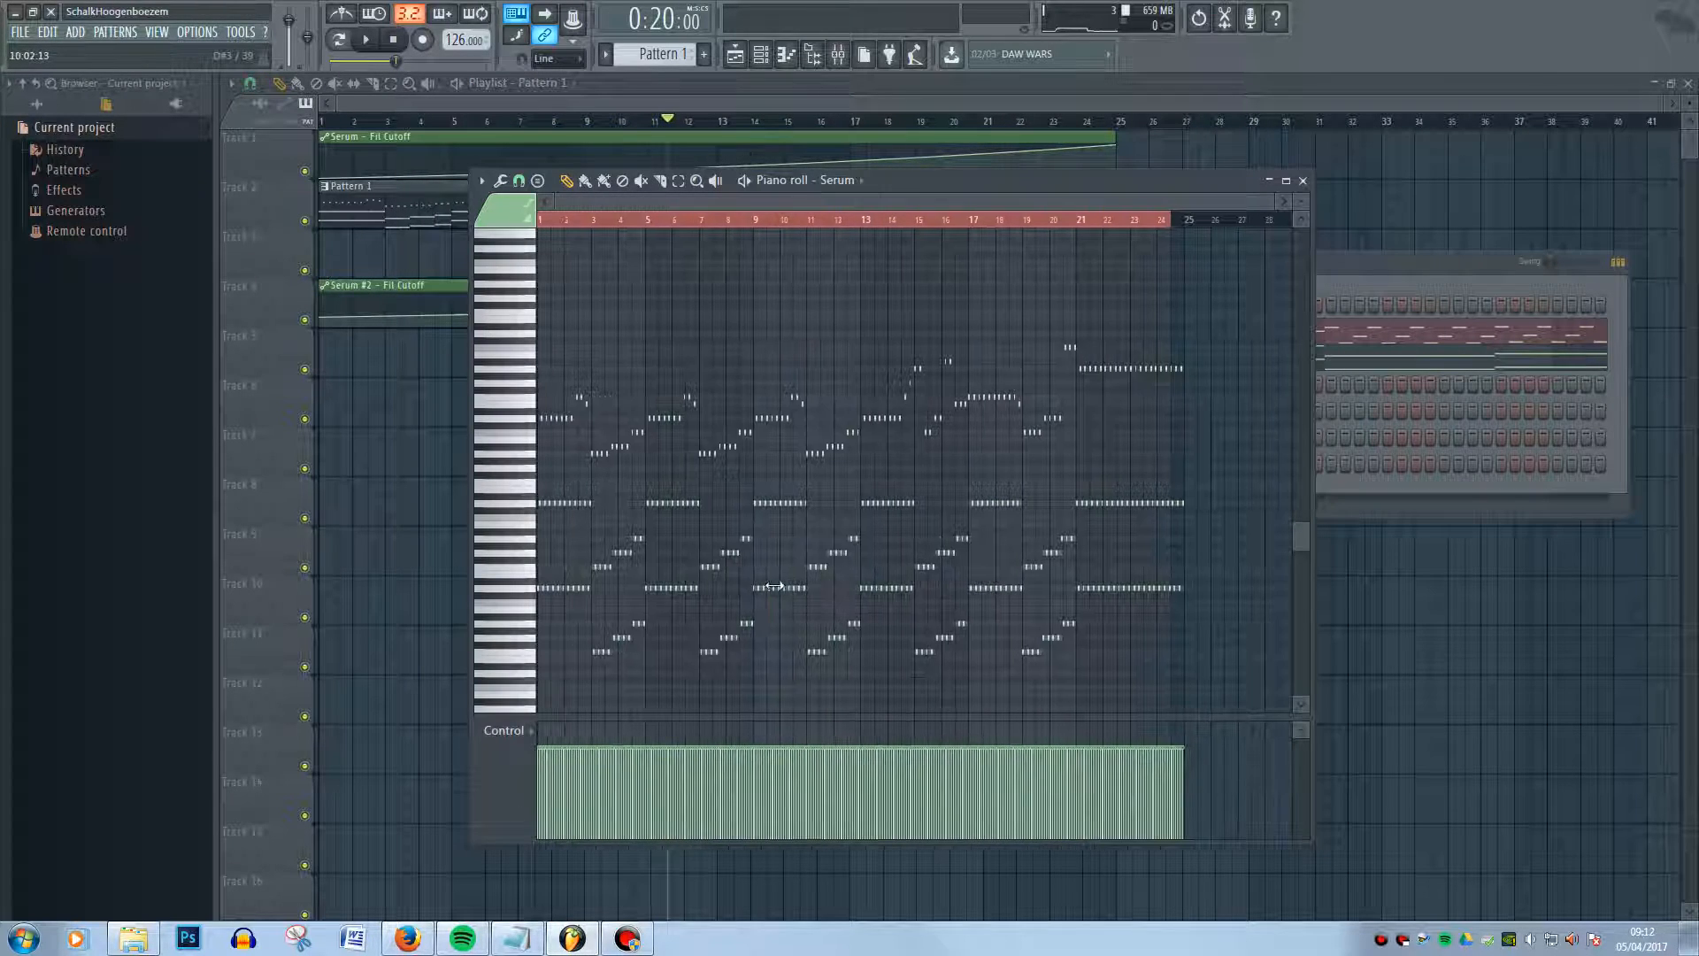
pyautogui.scroll(4, 775, 586)
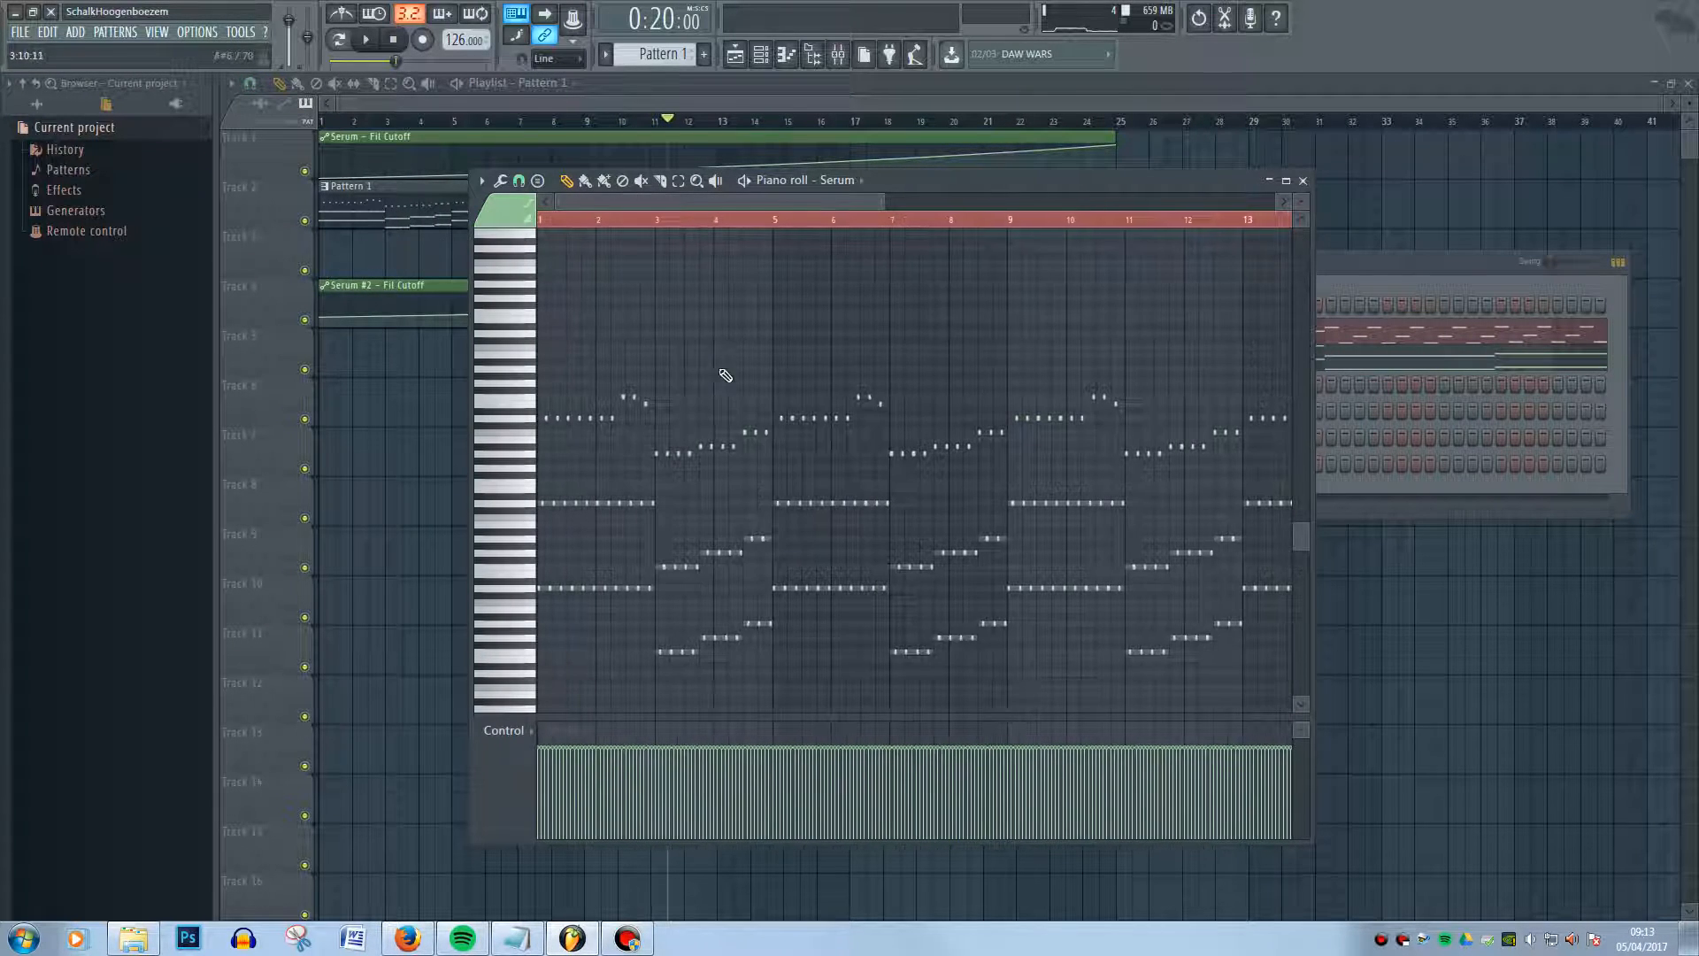
pyautogui.click(1286, 181)
pyautogui.scroll(-1, 850, 425)
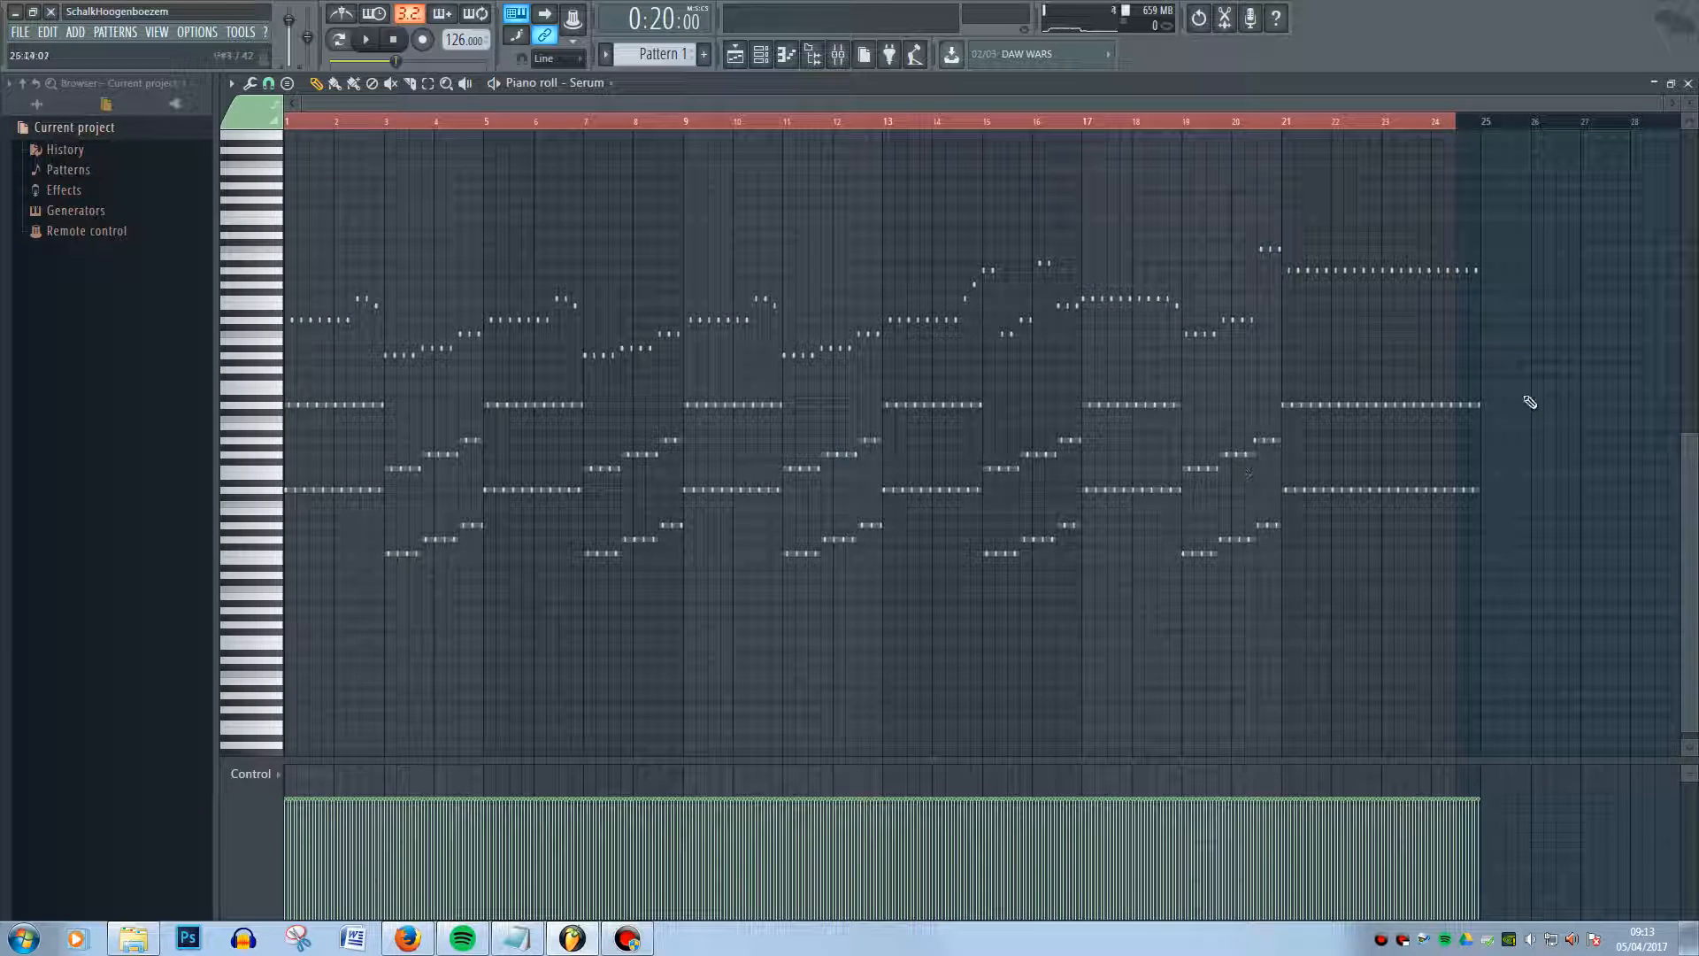
pyautogui.scroll(5, 289, 401)
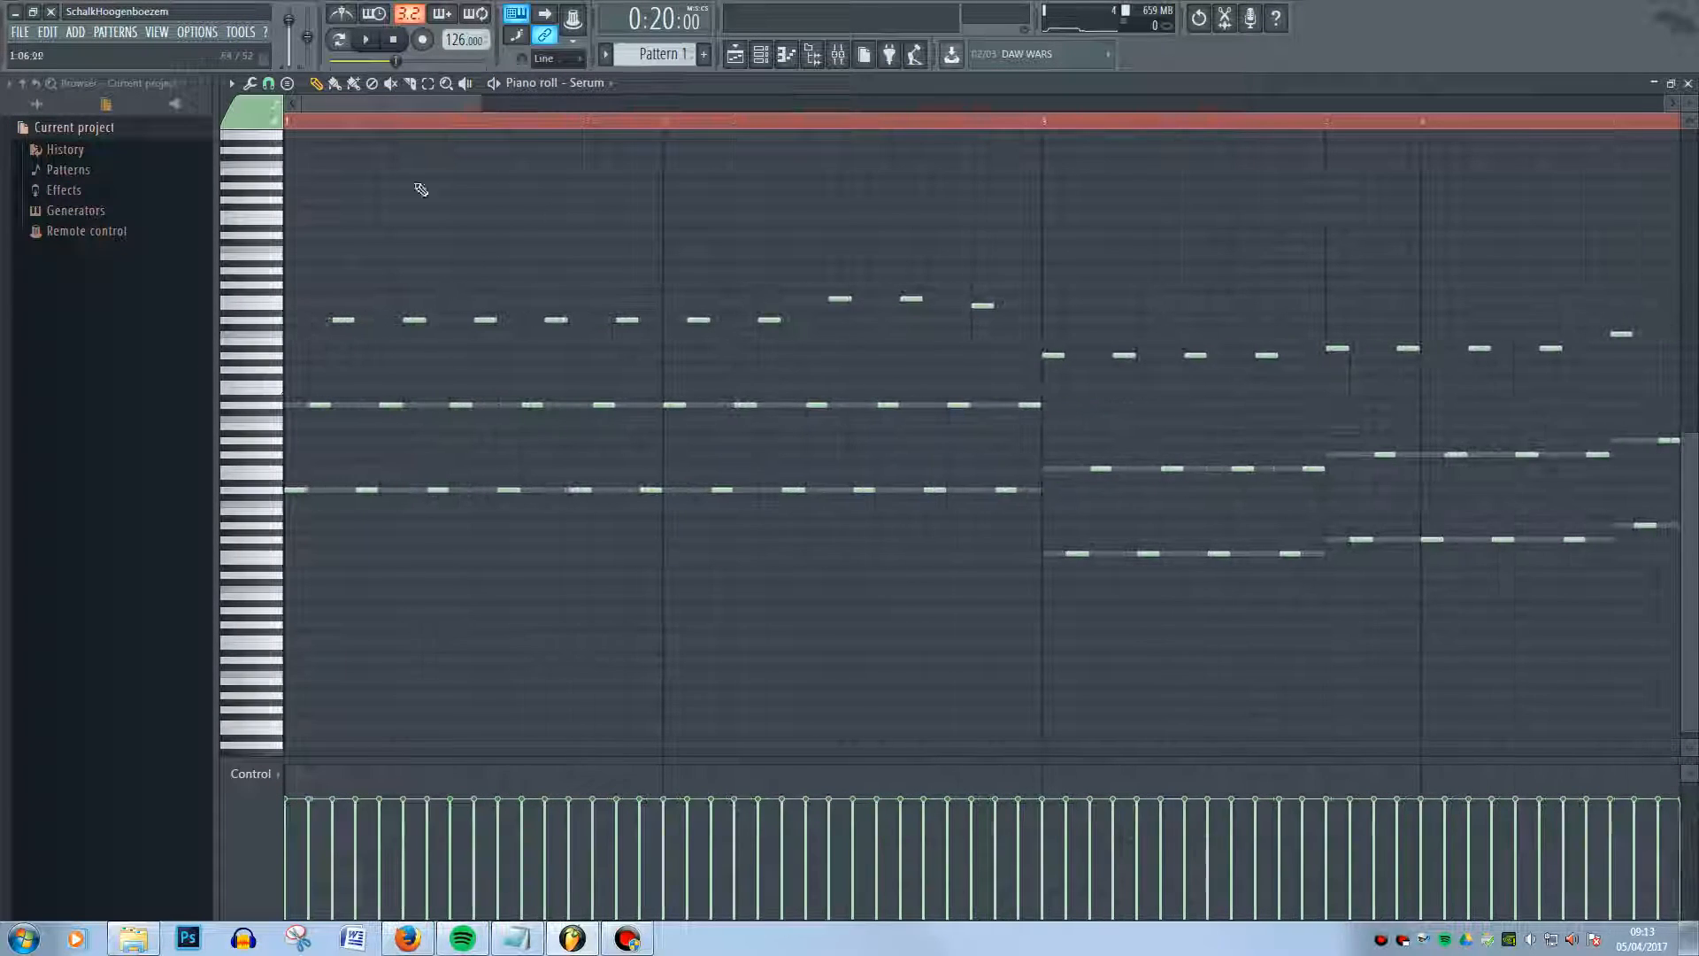
# Open the Serum #2 synth from the channel rack, and display its sustained notes in the piano roll
pyautogui.click(762, 56)
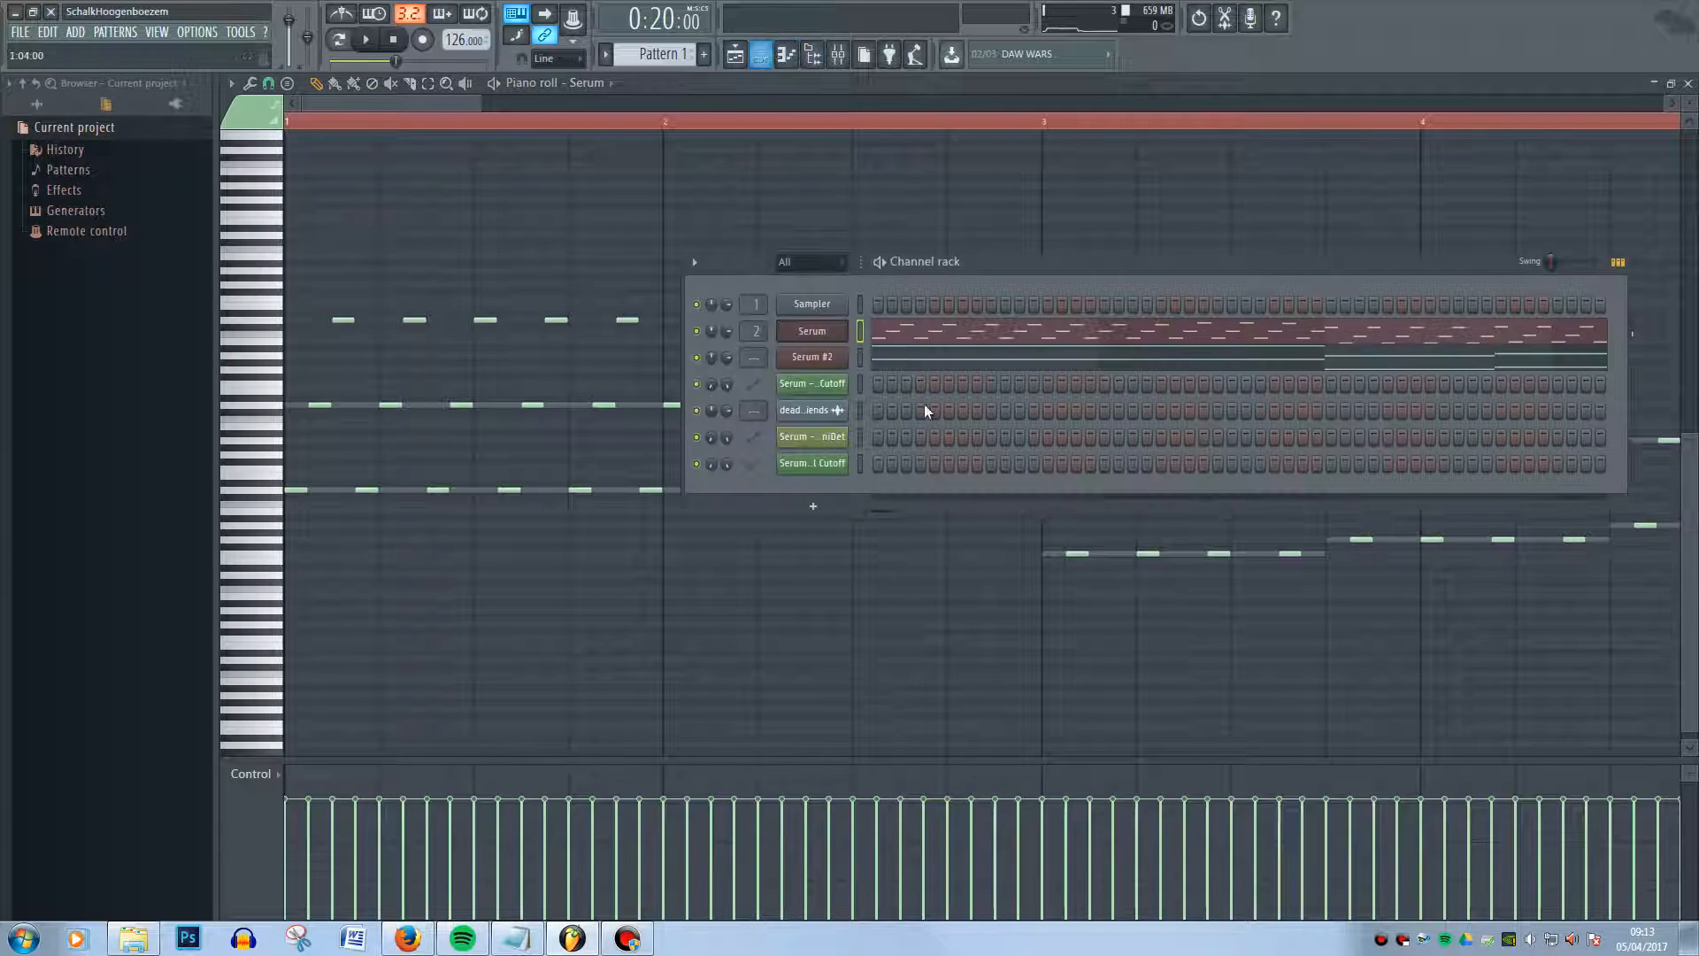
pyautogui.click(830, 360)
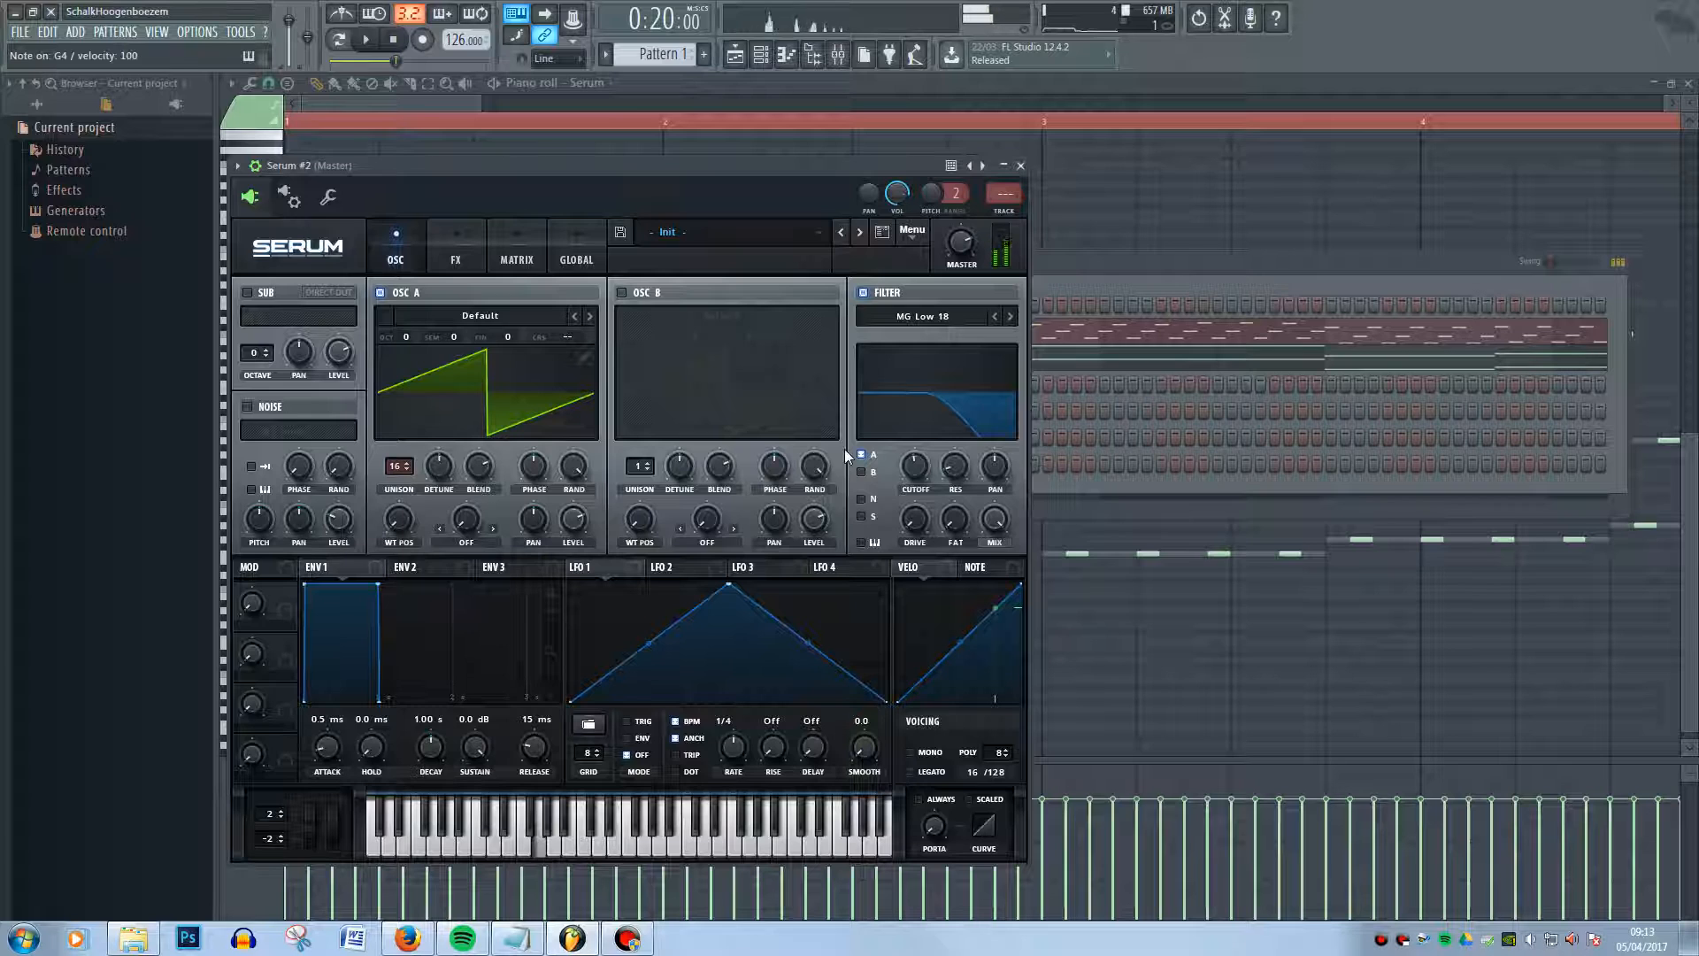
pyautogui.click(1227, 363)
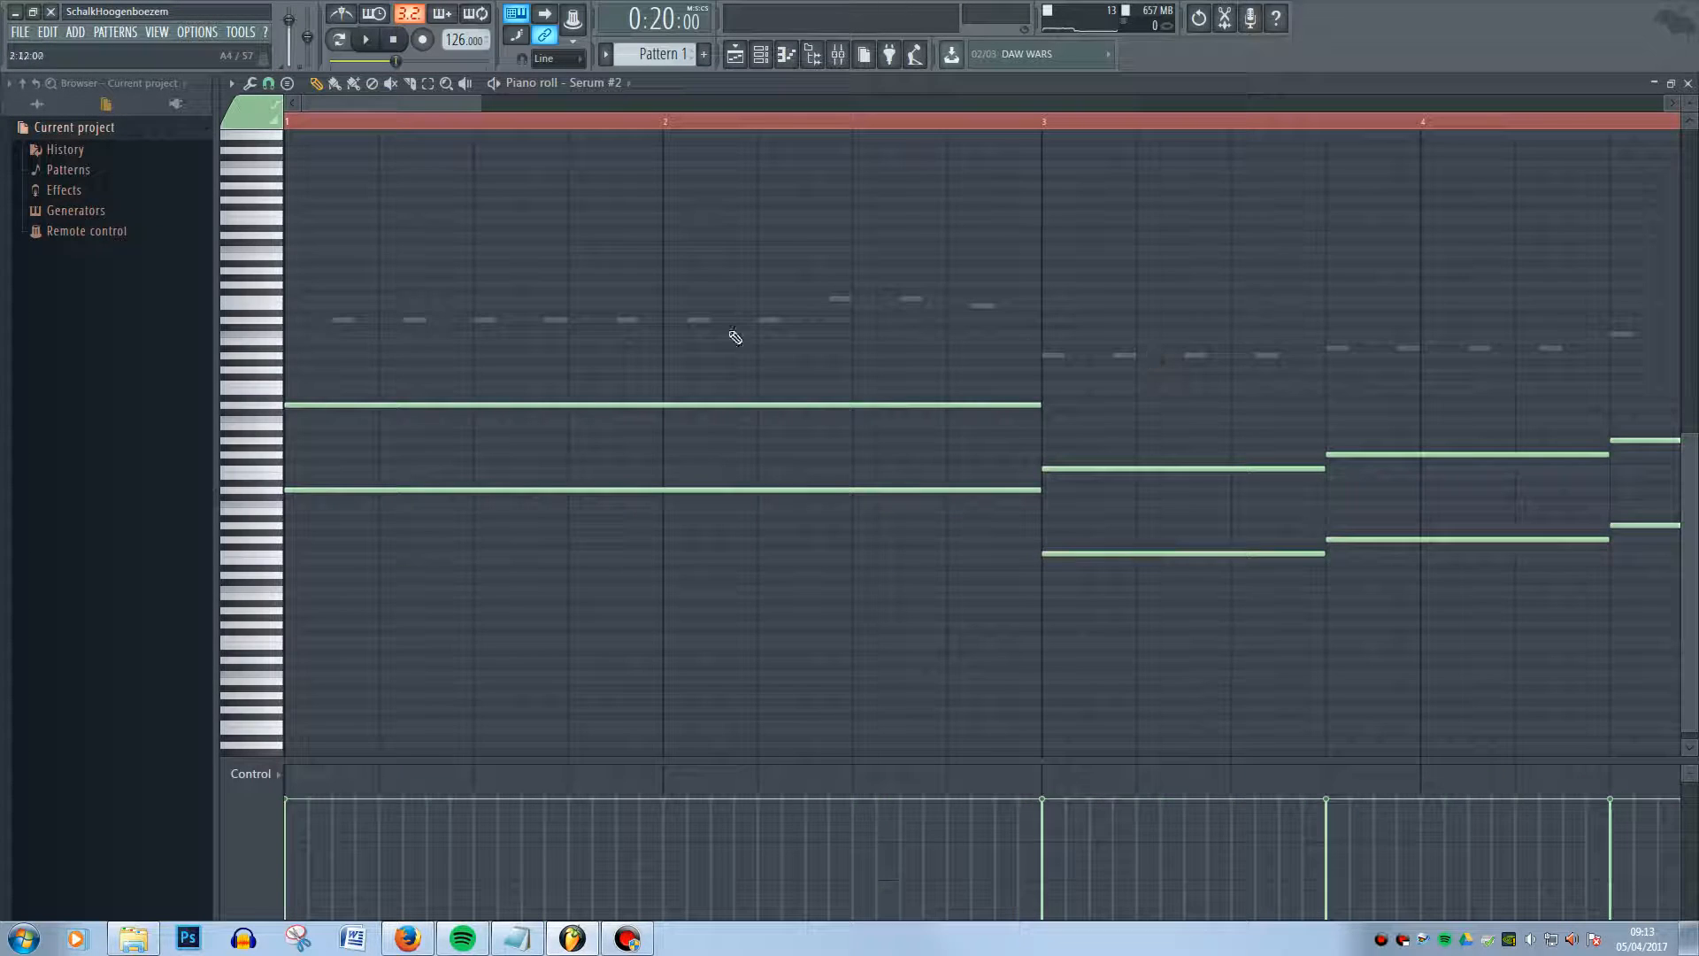
# Audition the Serum #2 part with the Serum channel muted, stop playback, and show its full note sequence in the piano roll
pyautogui.click(760, 55)
pyautogui.press('space')
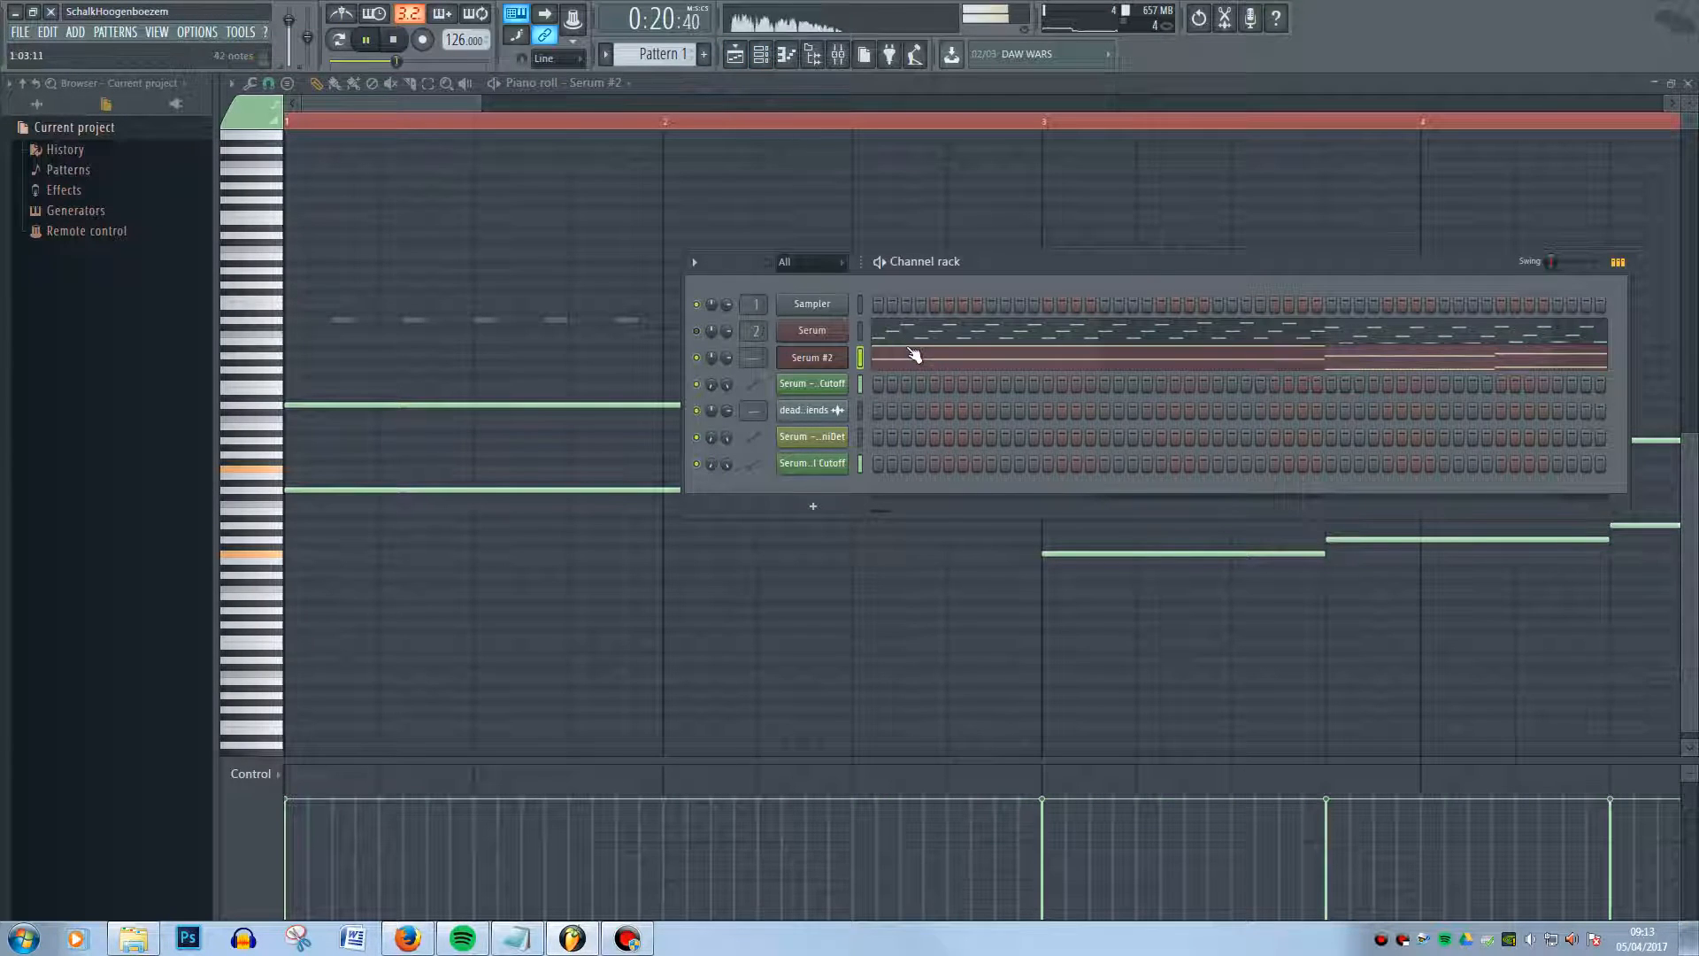
pyautogui.moveTo(479, 104); pyautogui.dragTo(1297, 435)
pyautogui.press('space')
pyautogui.press('F6')
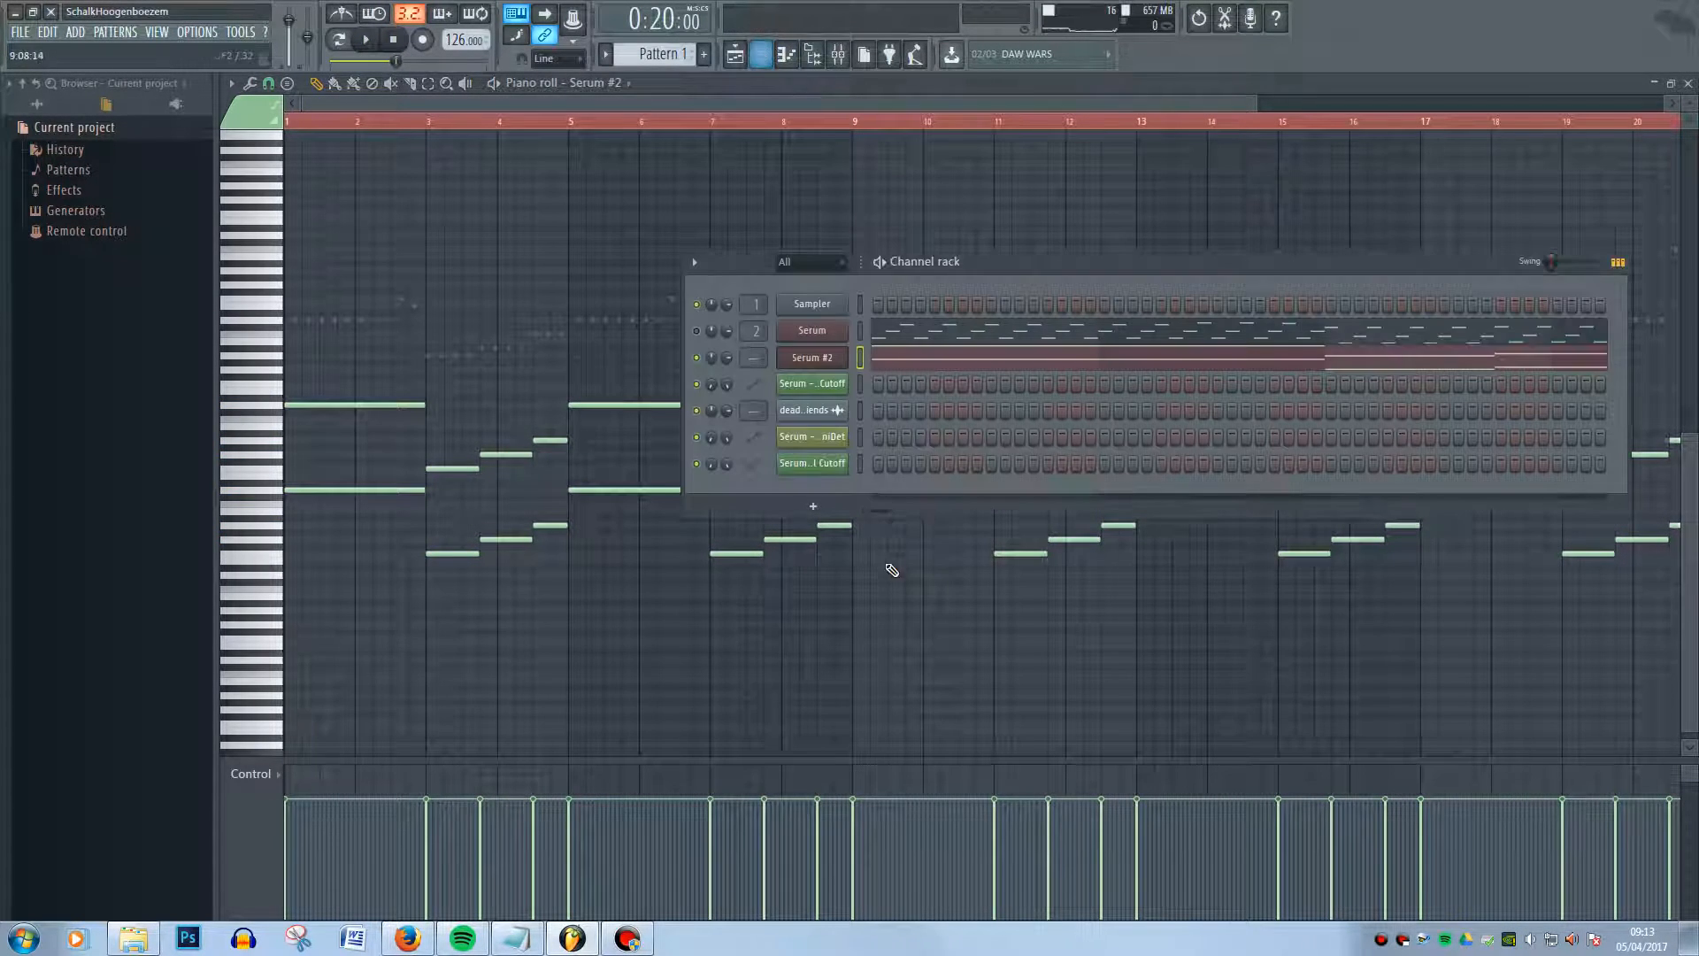
pyautogui.click(987, 364)
pyautogui.click(987, 364)
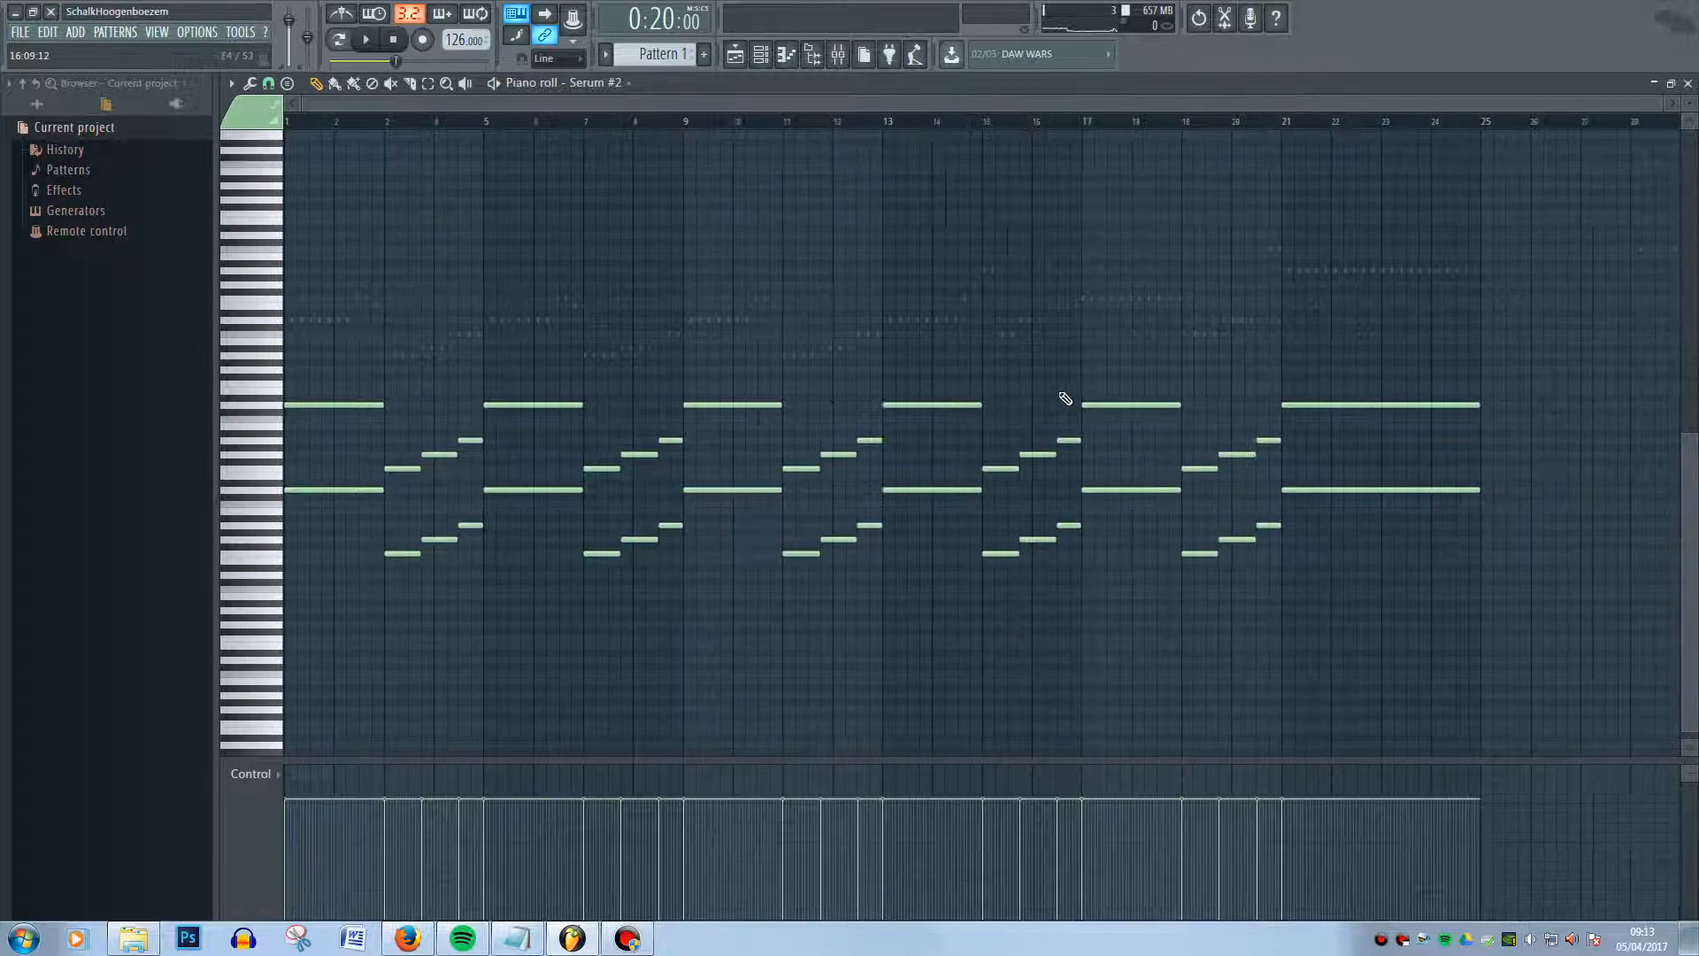
# Open the Serum #2 synth from the channel rack to examine its oscillator and filter settings
pyautogui.click(786, 54)
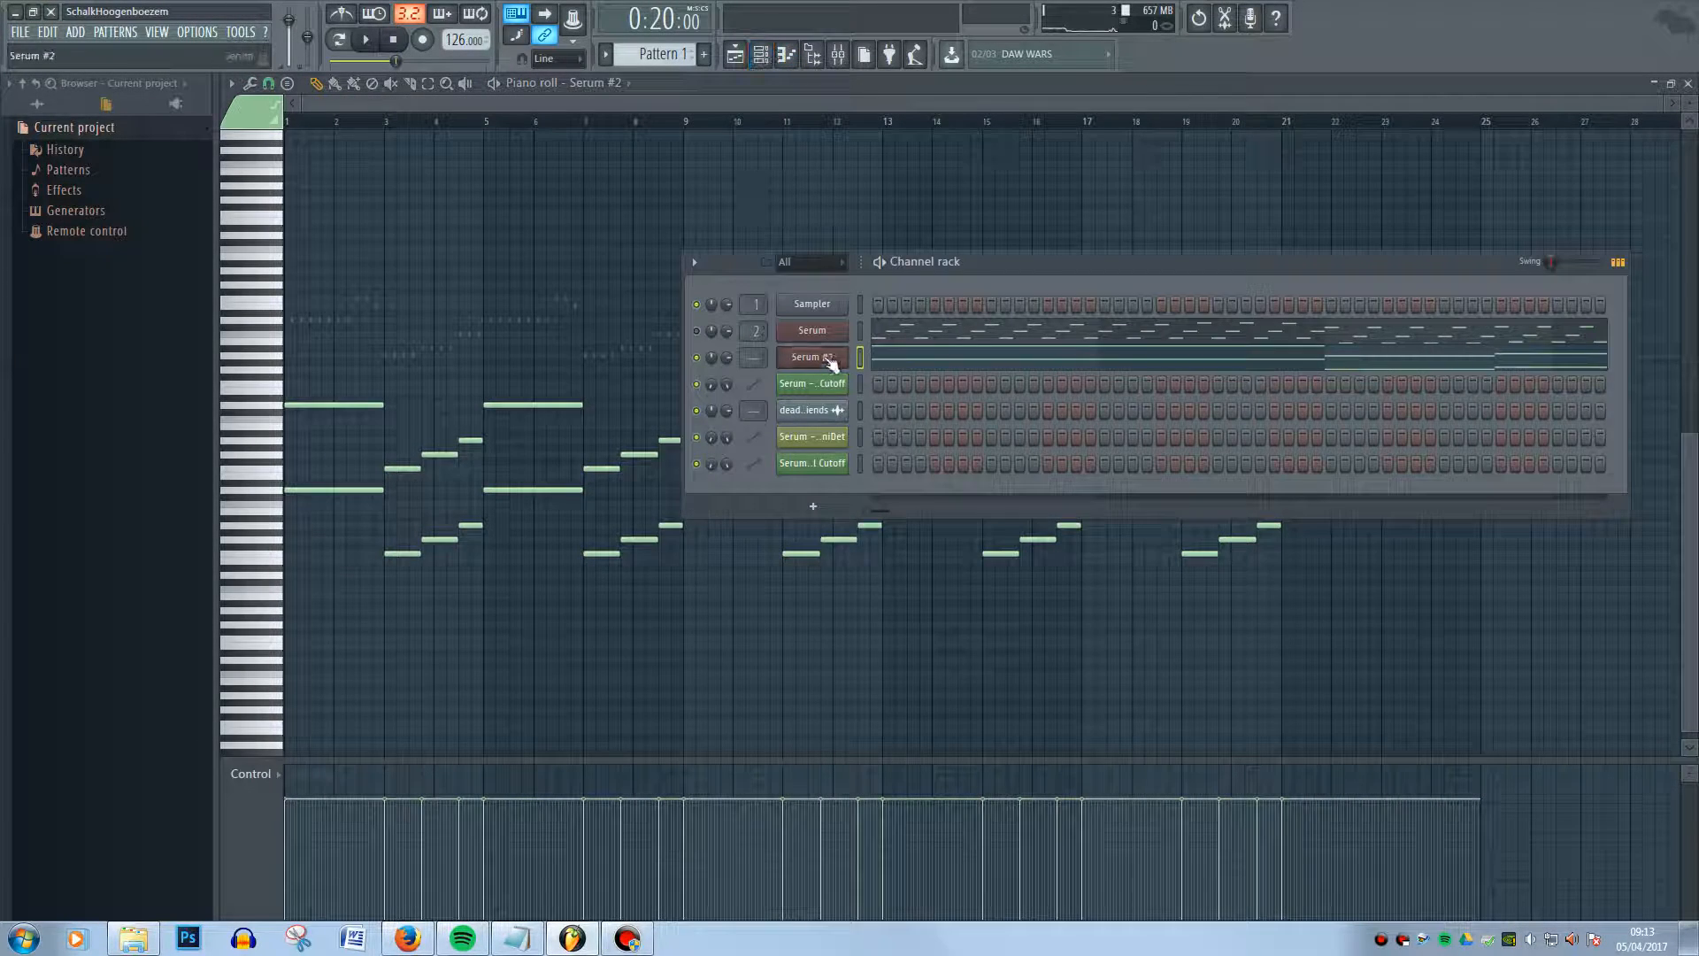
pyautogui.click(830, 358)
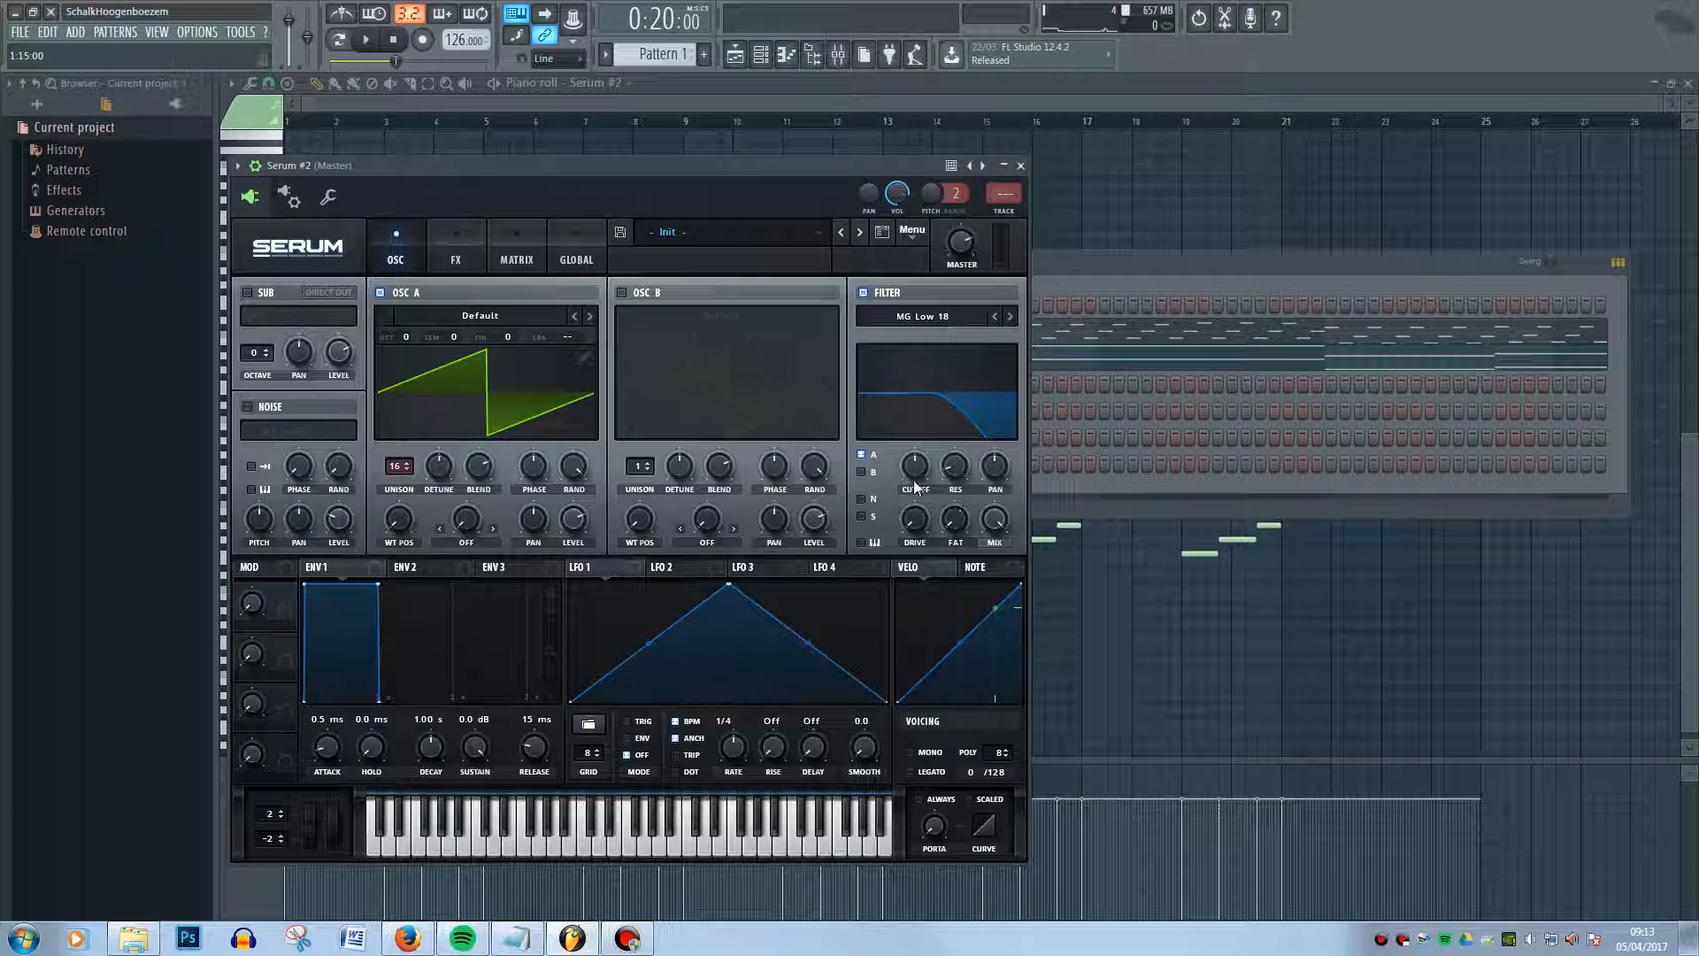
# Check Serum #2's effects and oscillator pages, and return from its piano roll to the playlist
pyautogui.click(448, 248)
pyautogui.click(412, 239)
pyautogui.click(1148, 259)
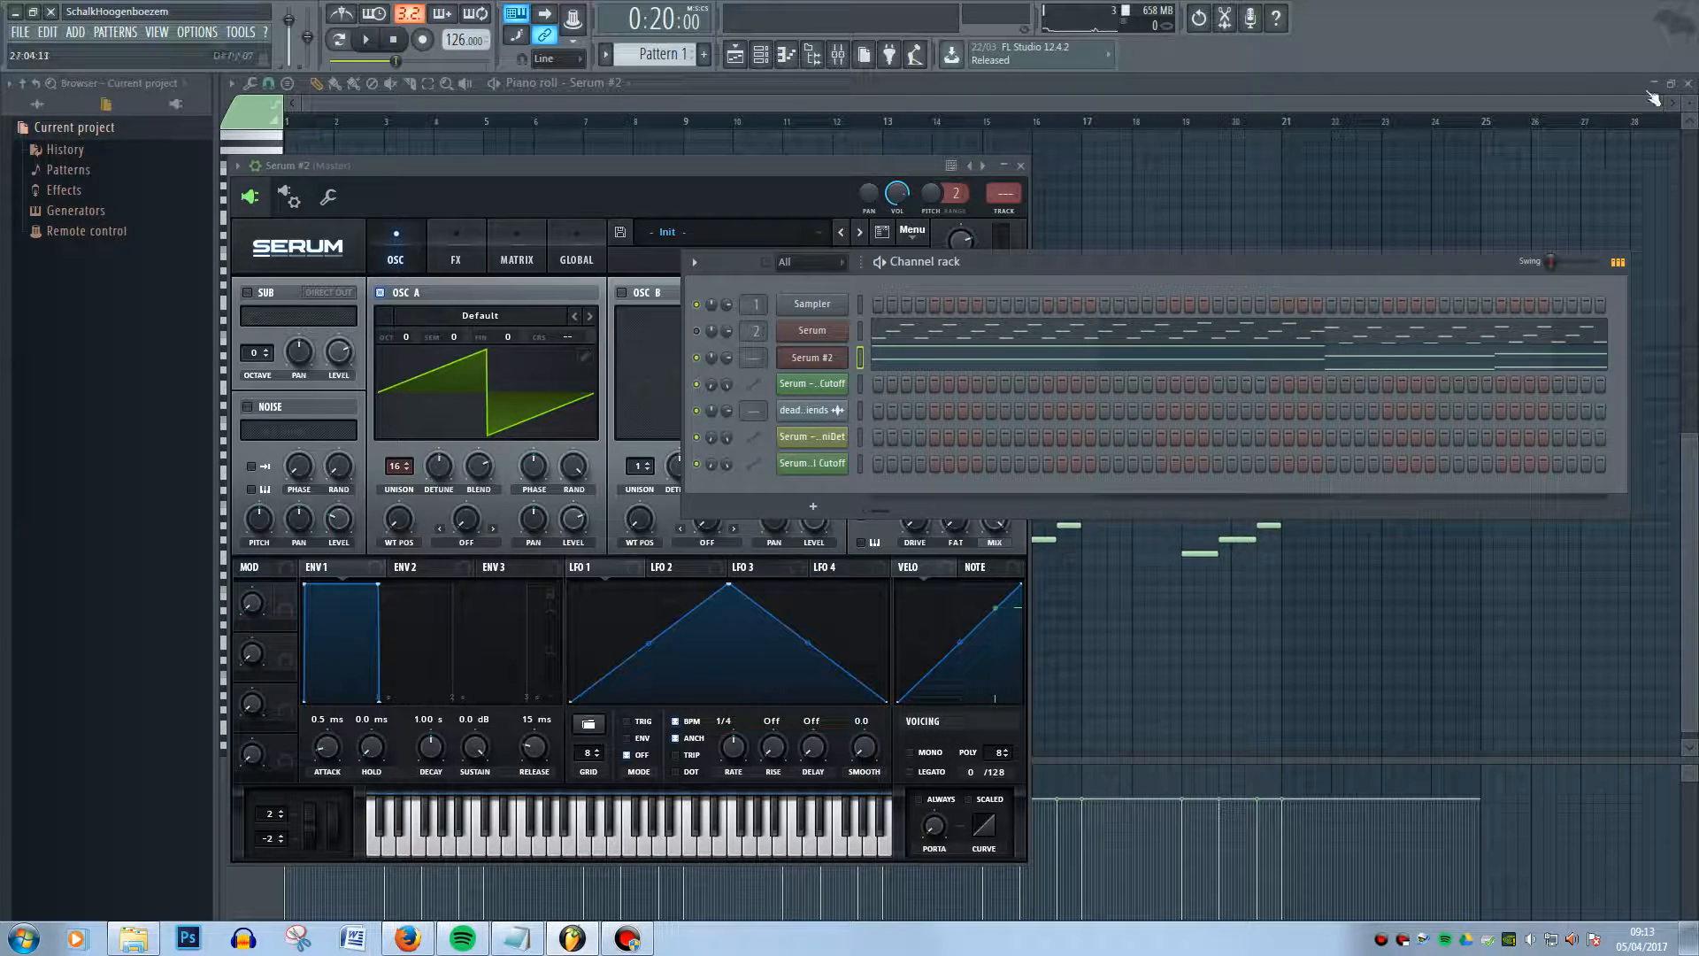
pyautogui.click(1319, 82)
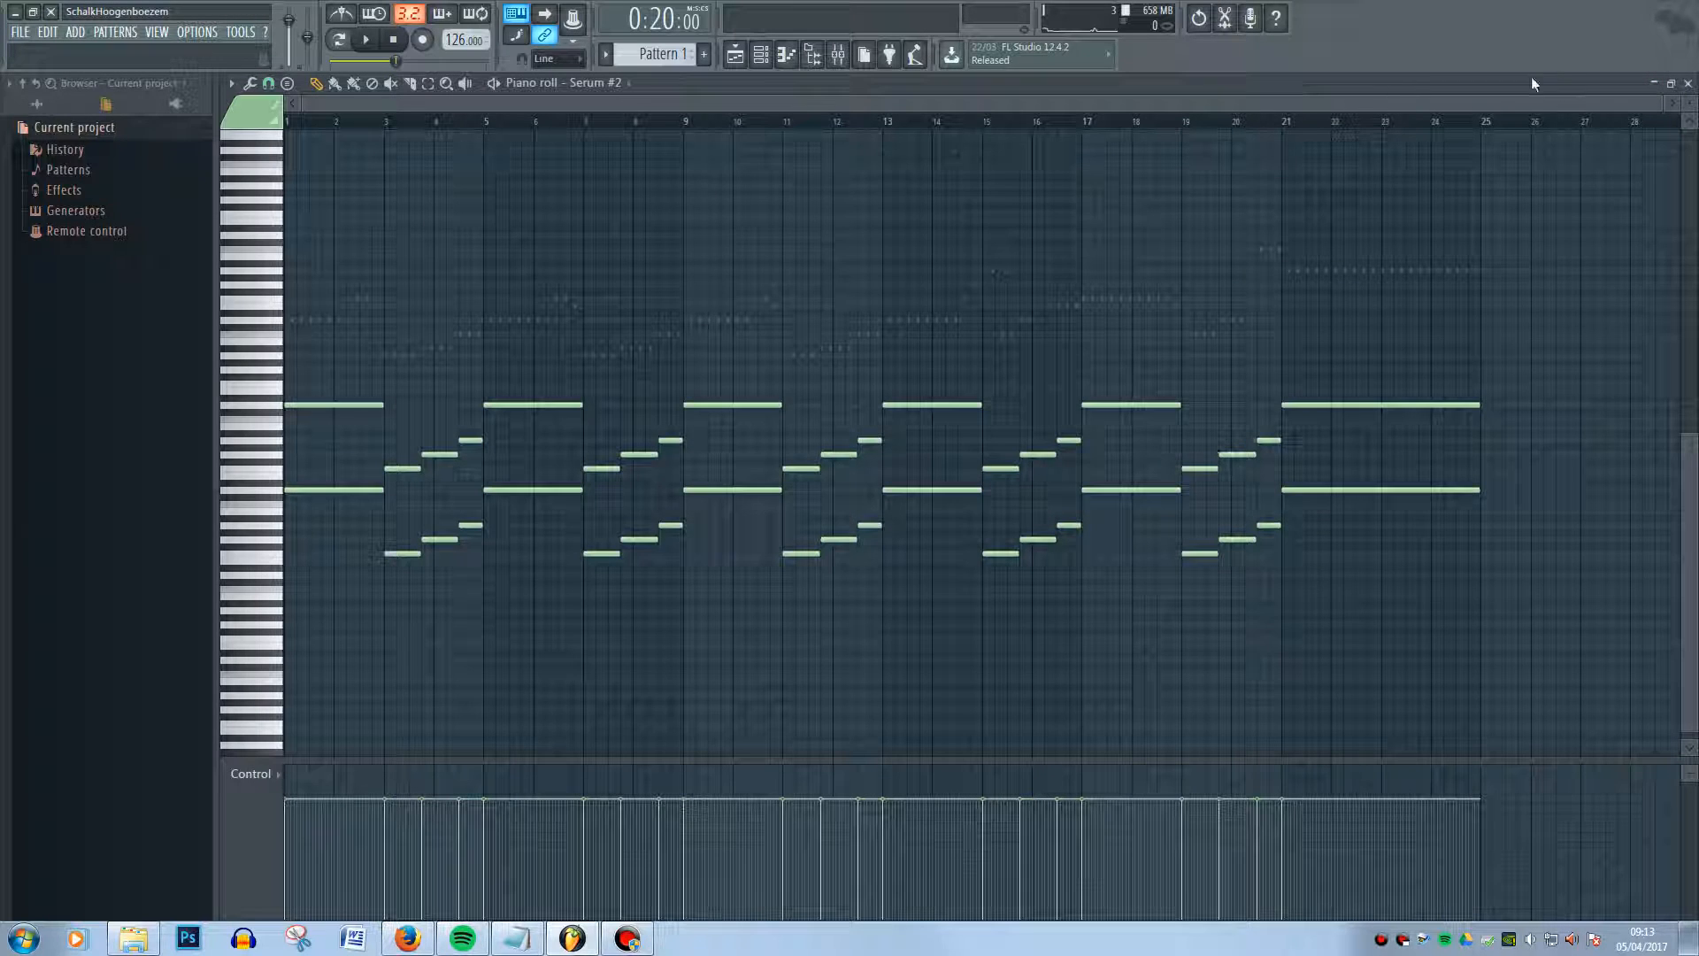
pyautogui.click(1643, 82)
pyautogui.click(1082, 108)
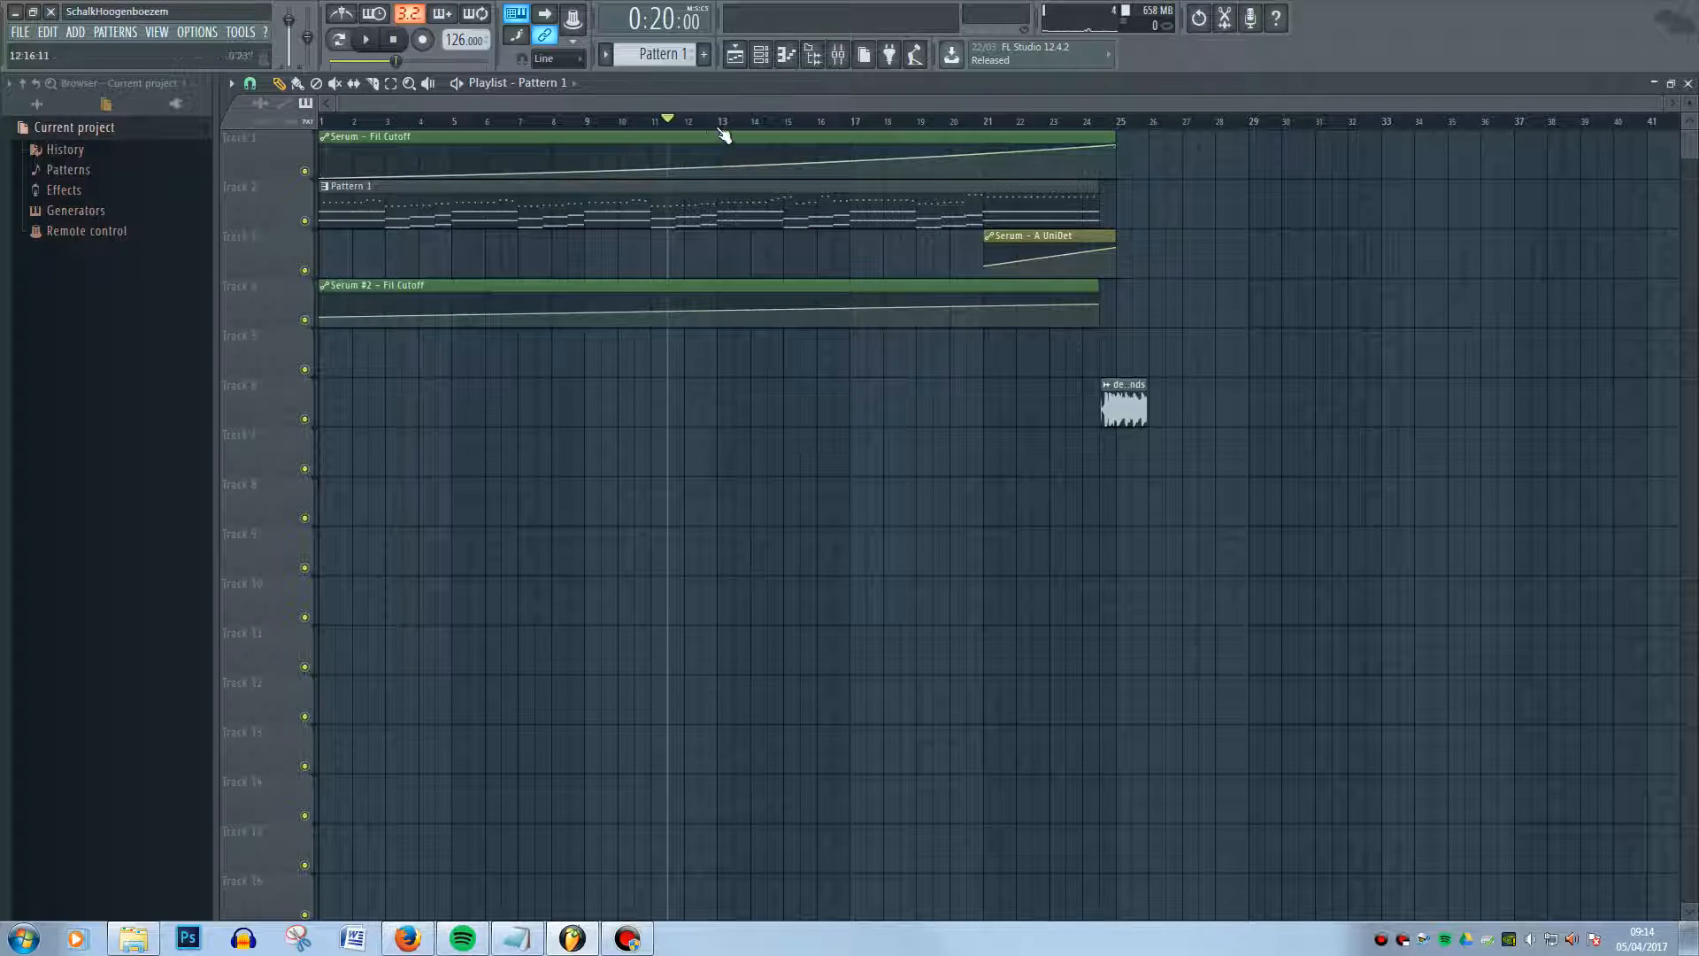
# Open Pattern 1's Serum notes from the playlist and center the piano roll window over the arrangement
pyautogui.doubleClick(797, 216)
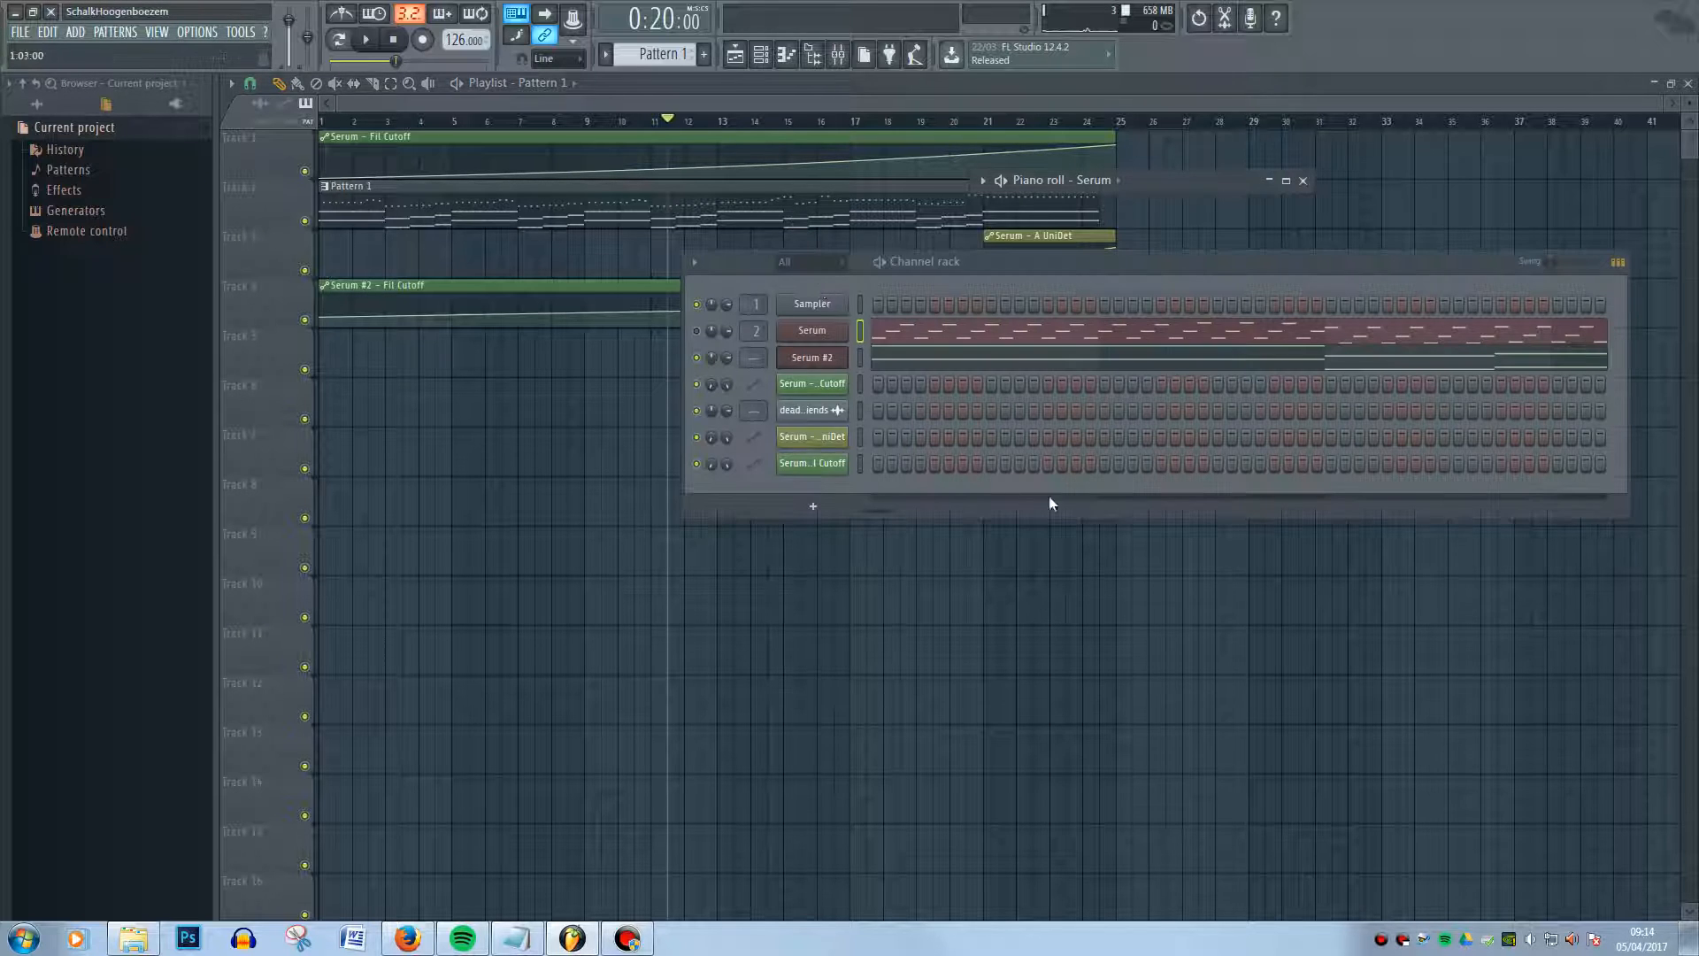
pyautogui.click(1144, 342)
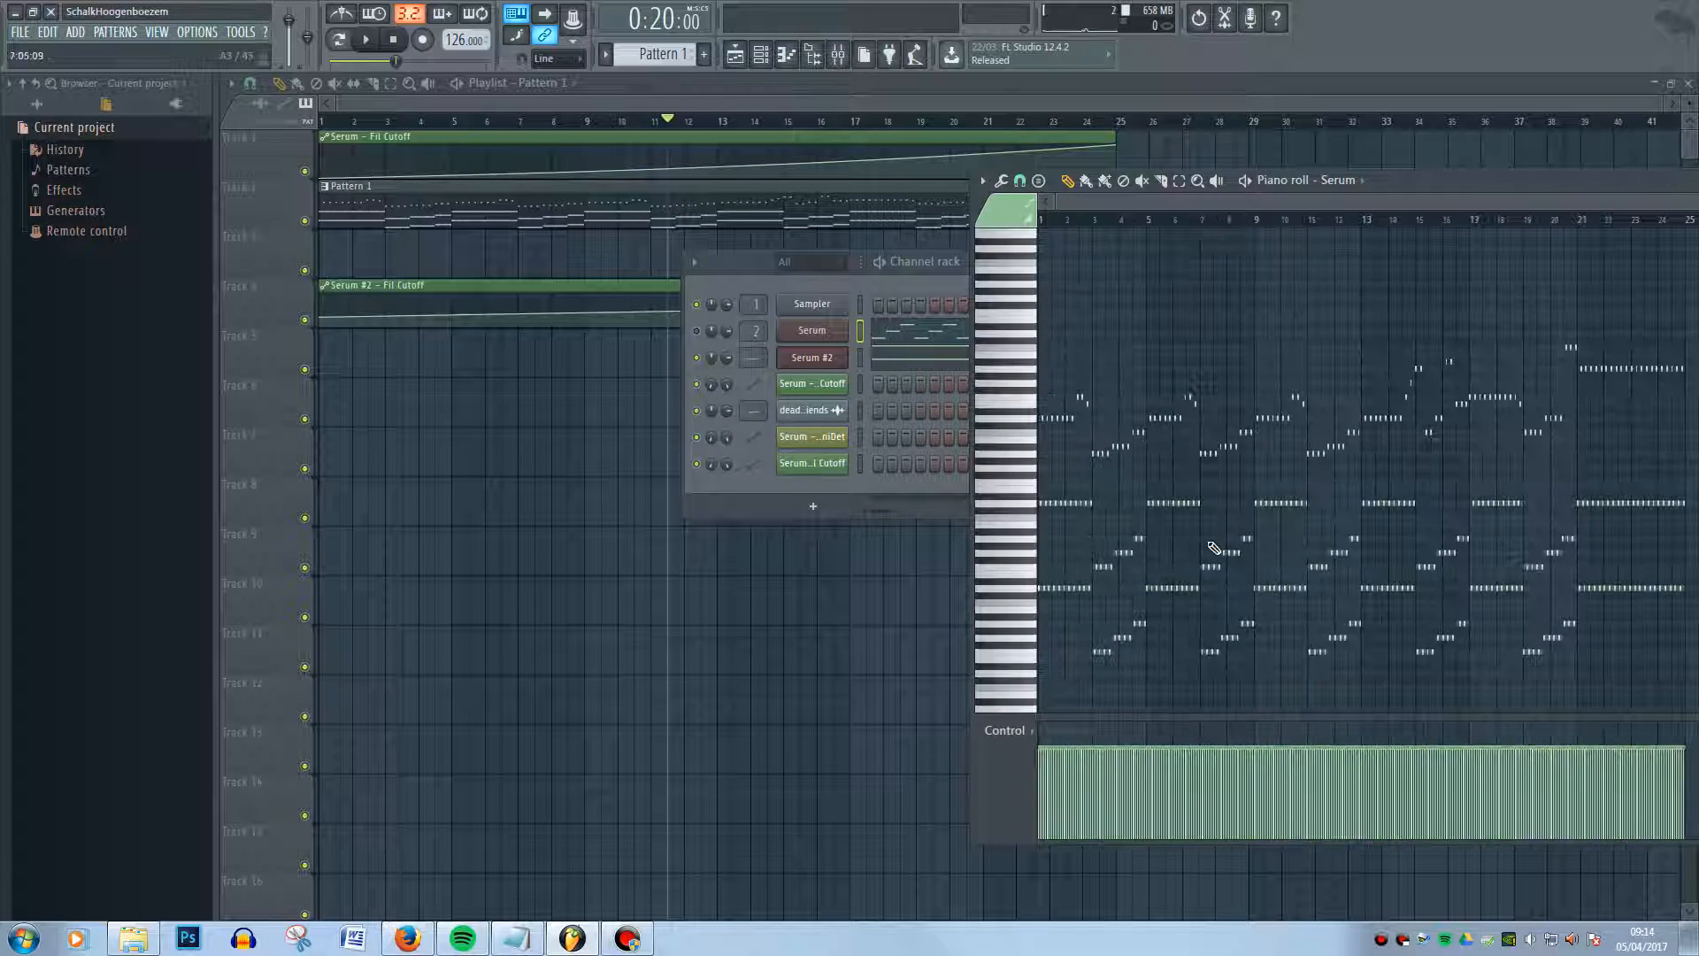
pyautogui.moveTo(1460, 183); pyautogui.dragTo(935, 146)
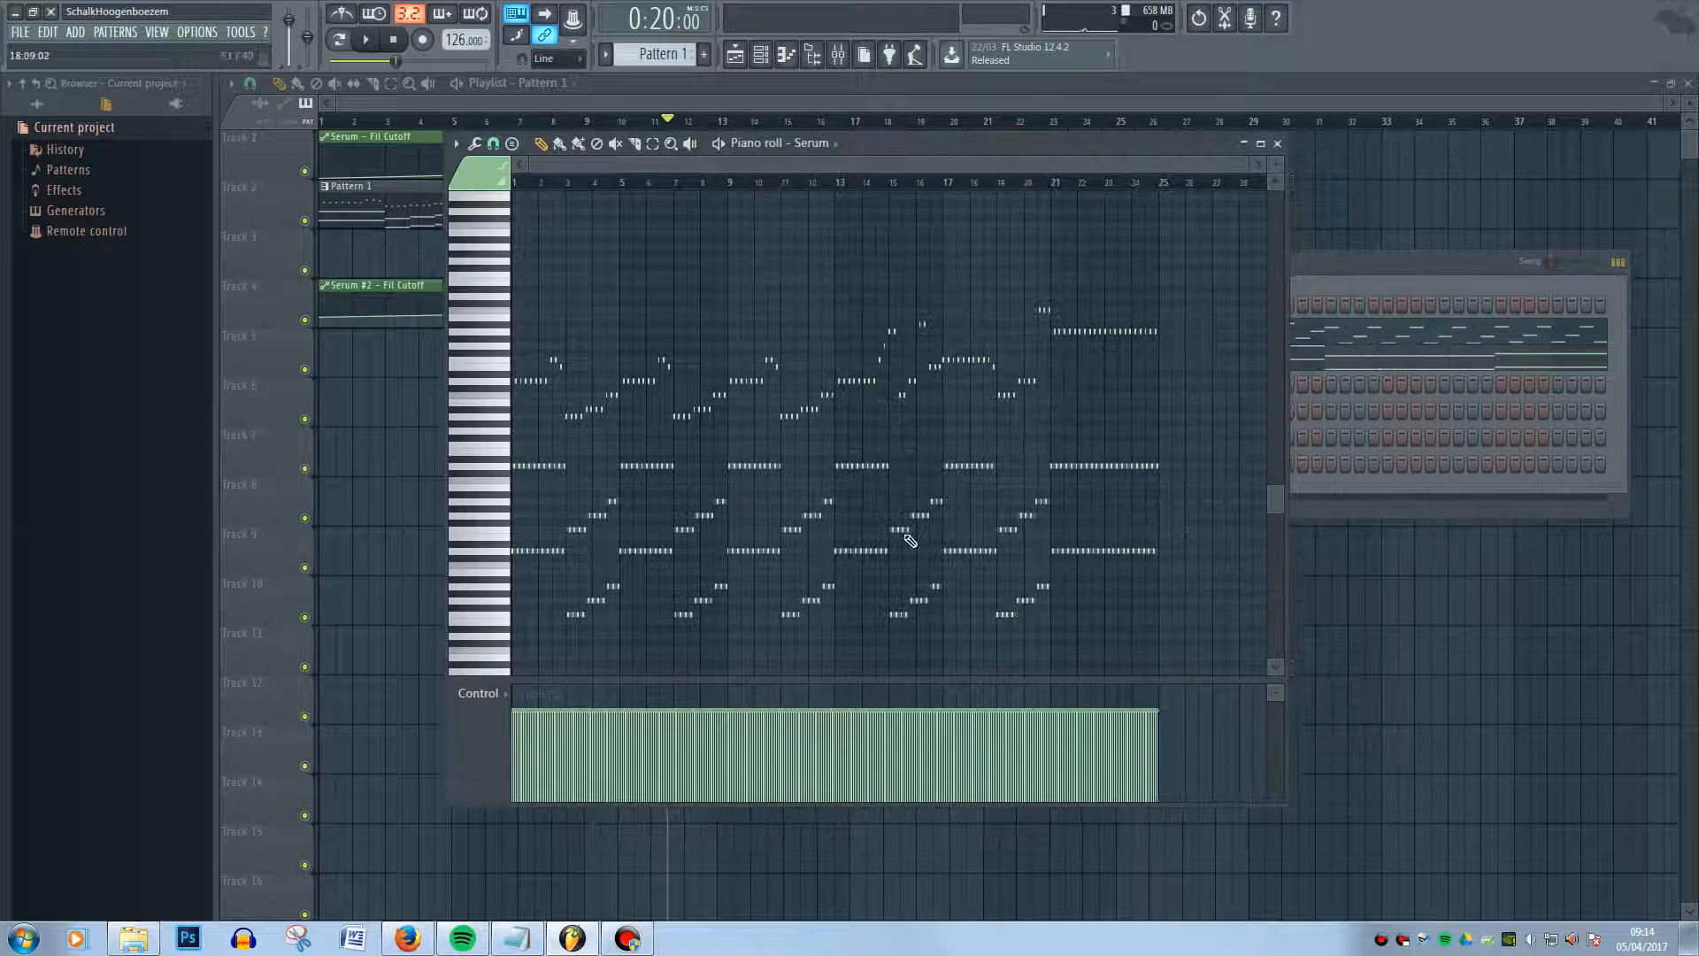
pyautogui.scroll(3, 1018, 567)
pyautogui.scroll(-5, 999, 561)
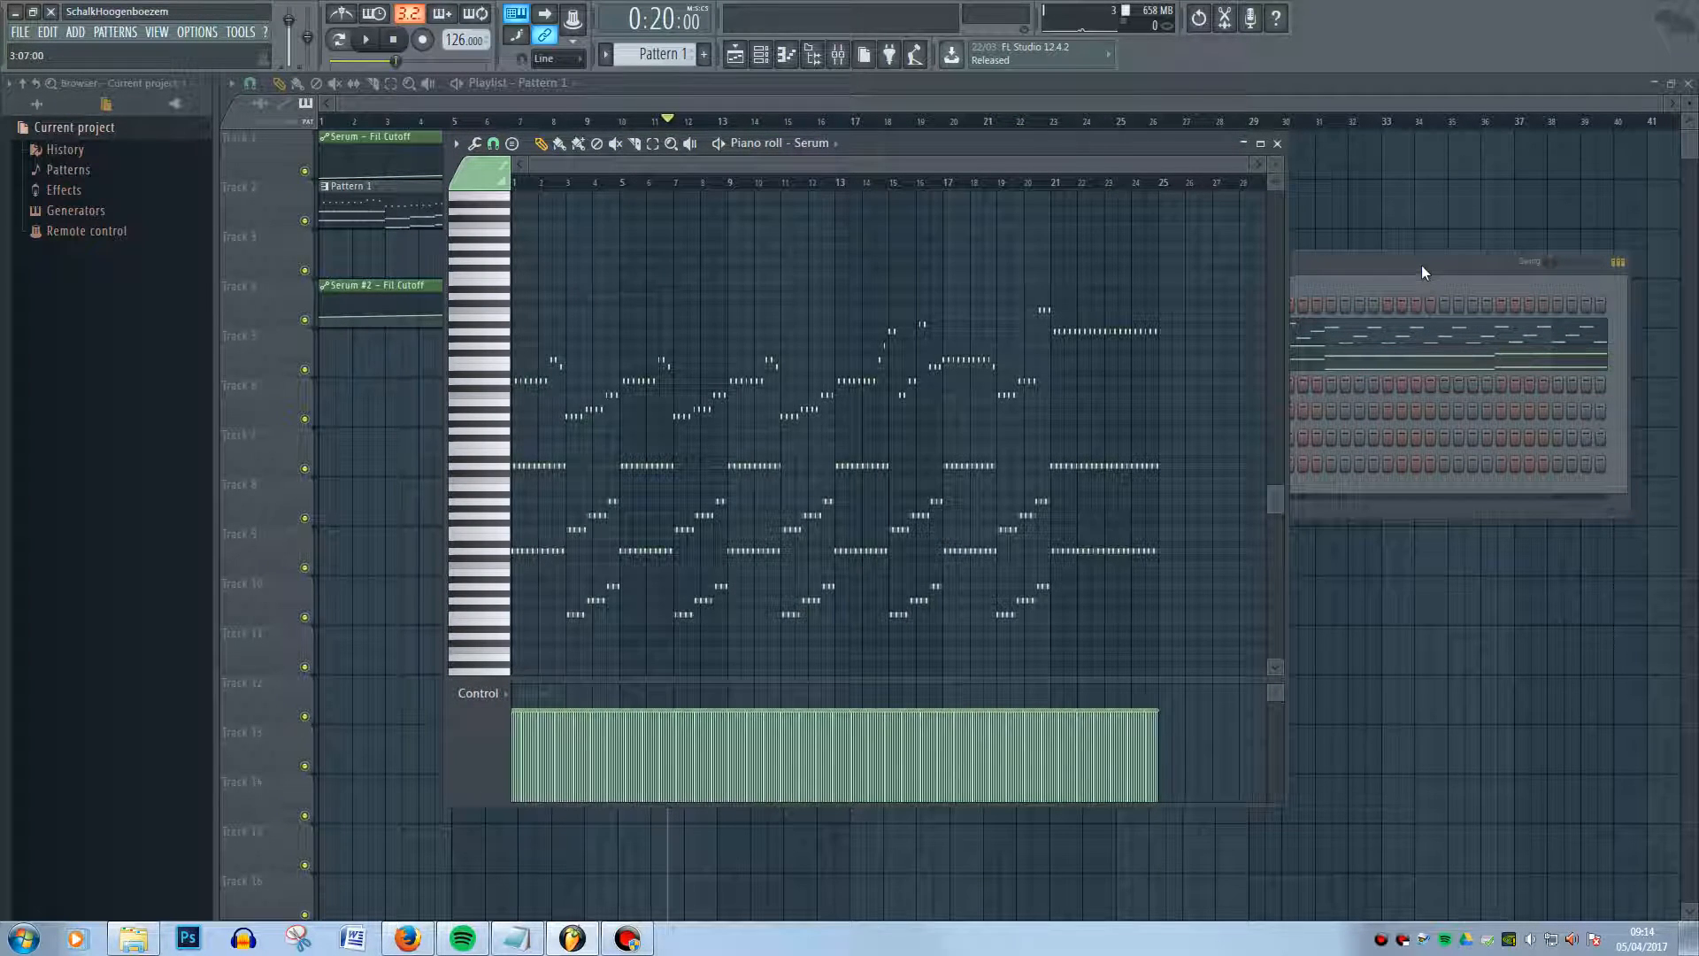
# Display Serum #2's notes in the piano roll and add a copy of its upper voice one octave higher
pyautogui.click(1411, 363)
pyautogui.click(1412, 363)
pyautogui.click(1412, 363)
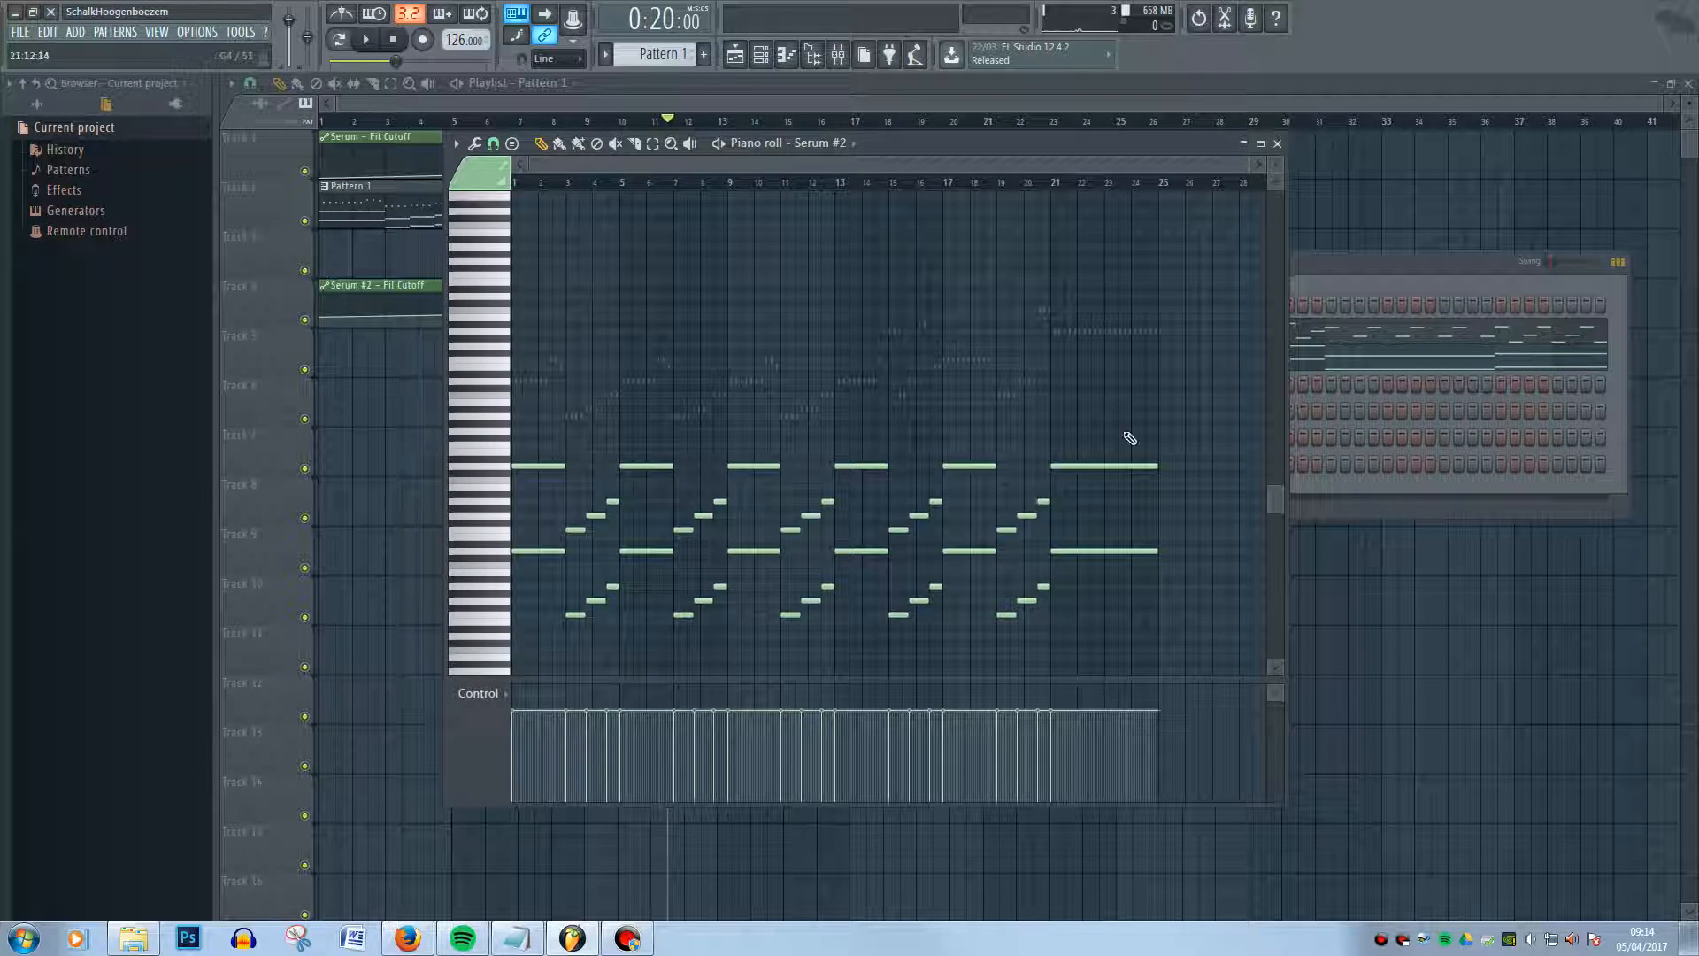
pyautogui.moveTo(1208, 414); pyautogui.dragTo(503, 542)
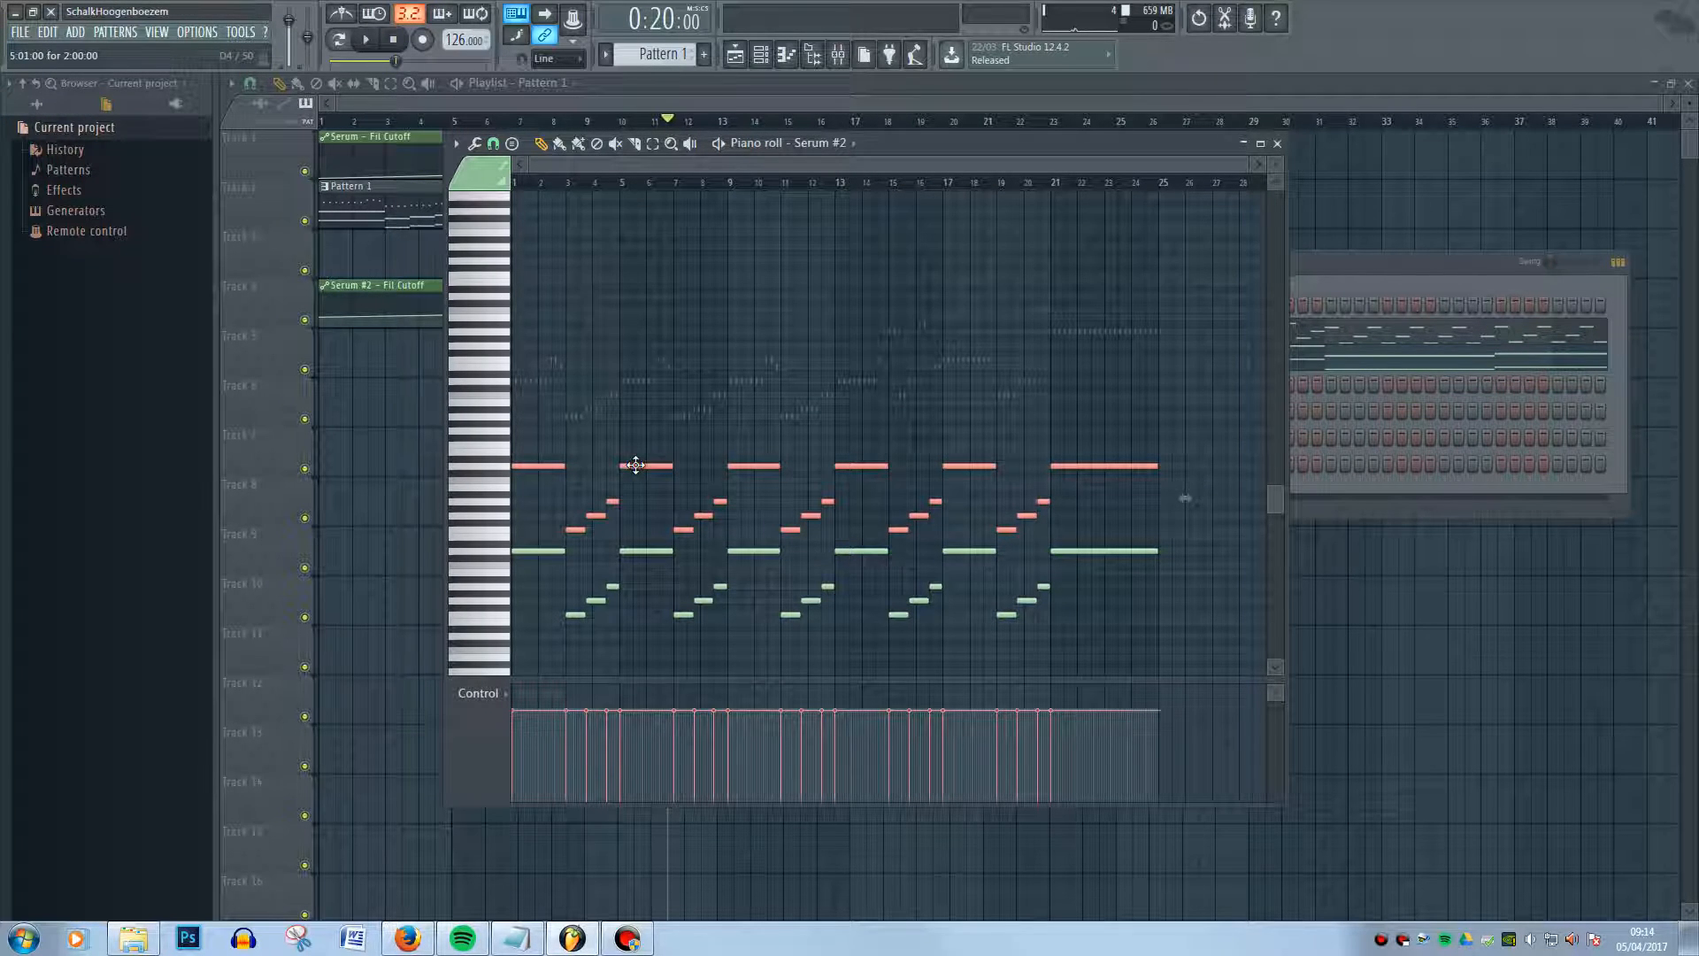
pyautogui.hotkey('ctrl', 'Up')
# Enable the upward arpeggiator in the Serum #2 channel's miscellaneous functions and audition it briefly
pyautogui.click(1441, 273)
pyautogui.click(991, 363)
pyautogui.click(991, 363)
pyautogui.click(1307, 287)
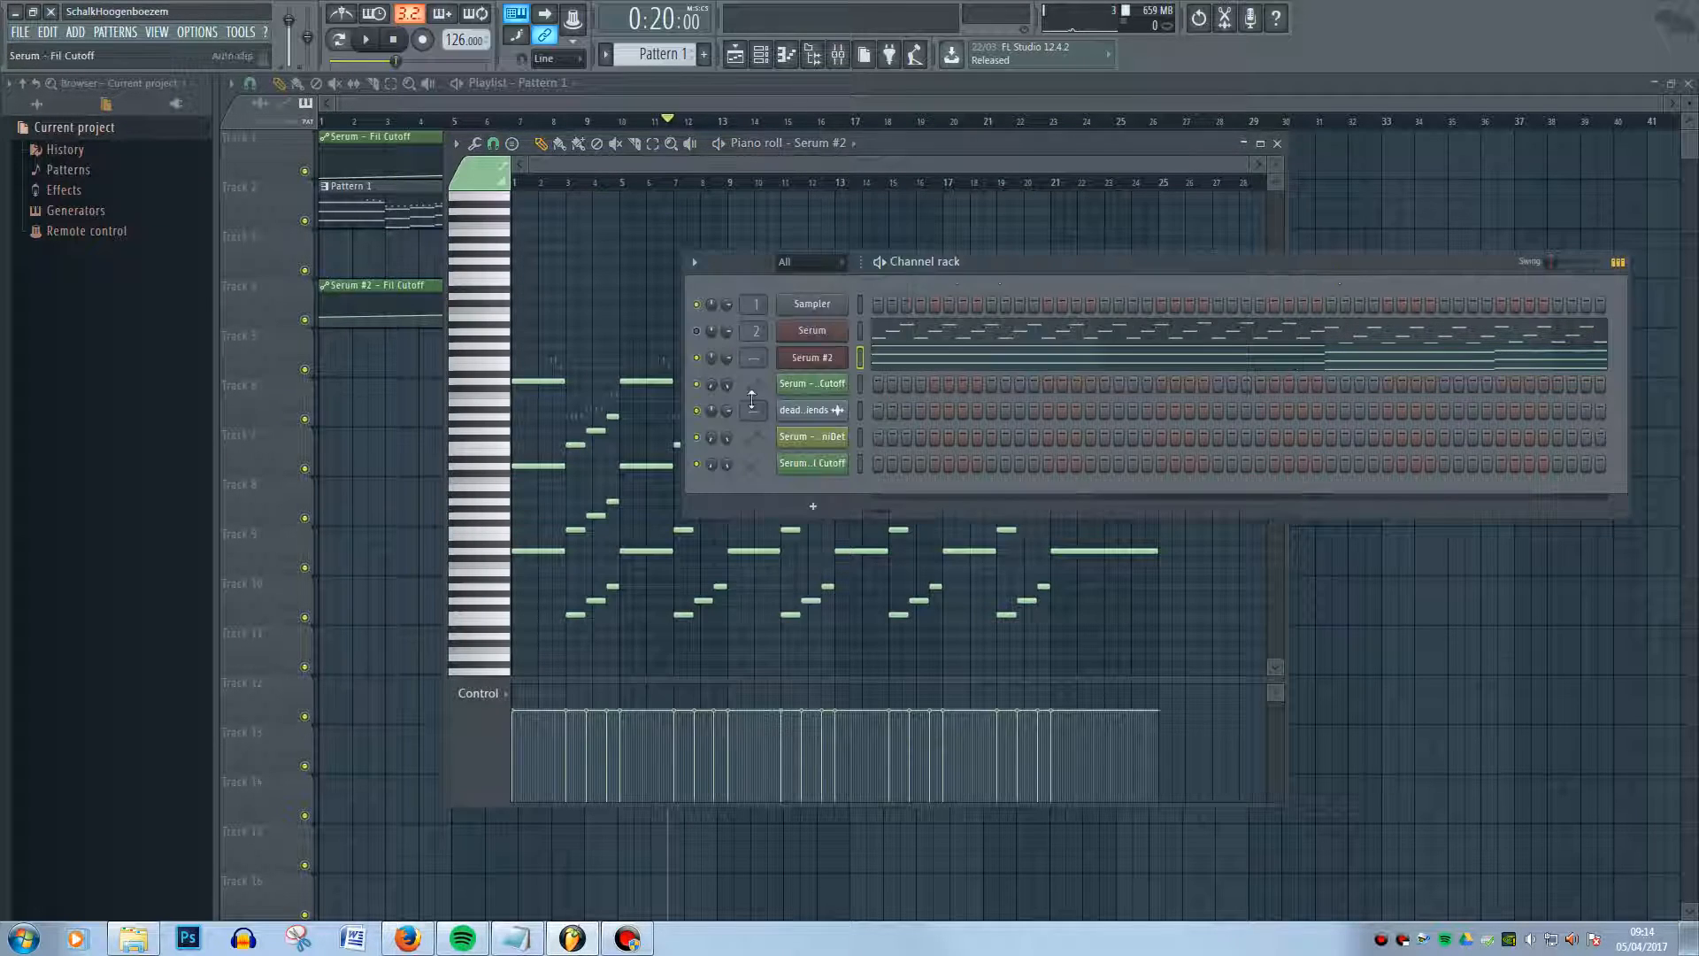
pyautogui.click(823, 359)
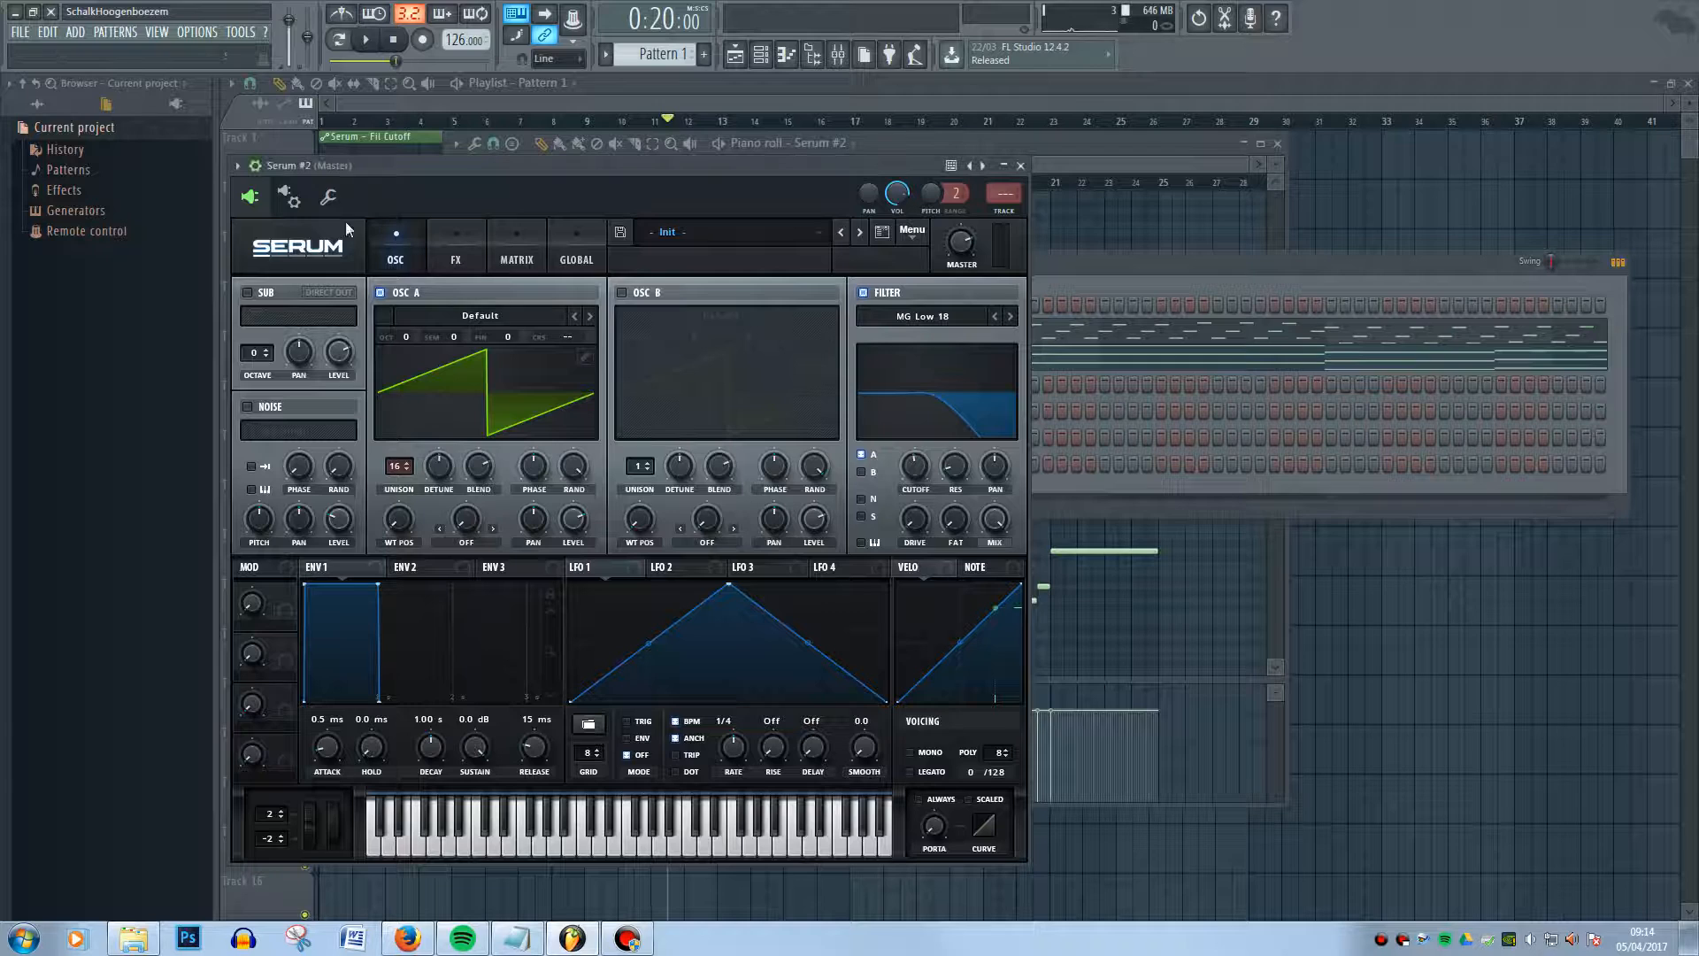
pyautogui.click(327, 199)
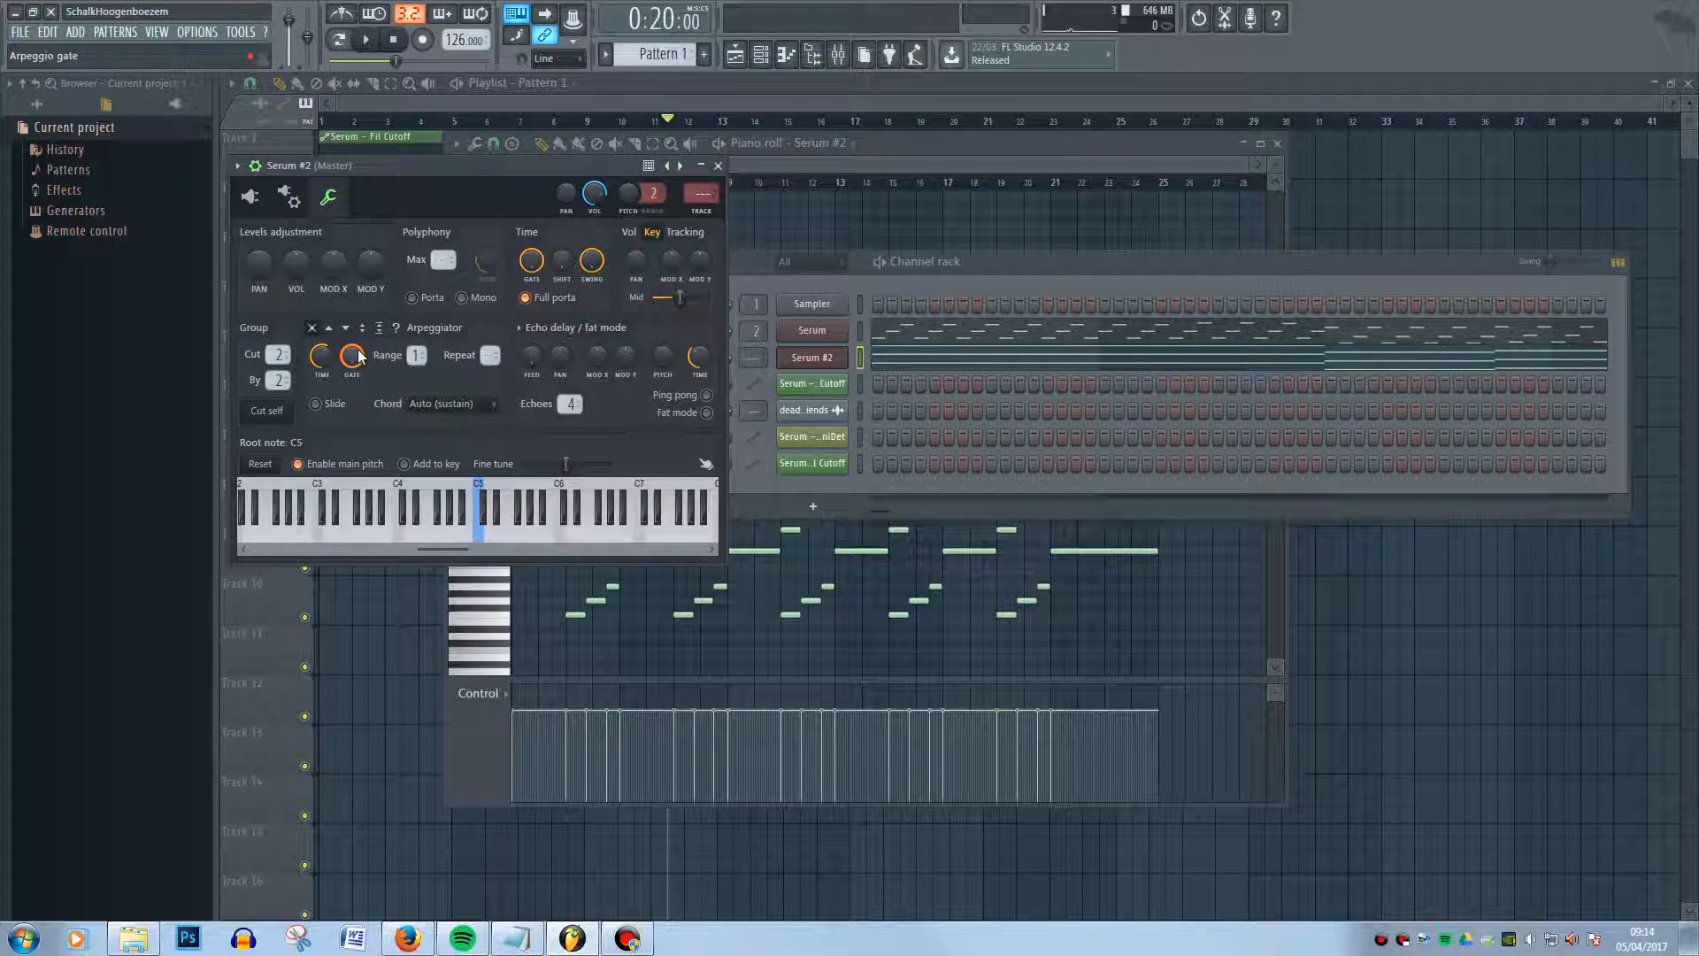
pyautogui.click(335, 331)
pyautogui.click(993, 276)
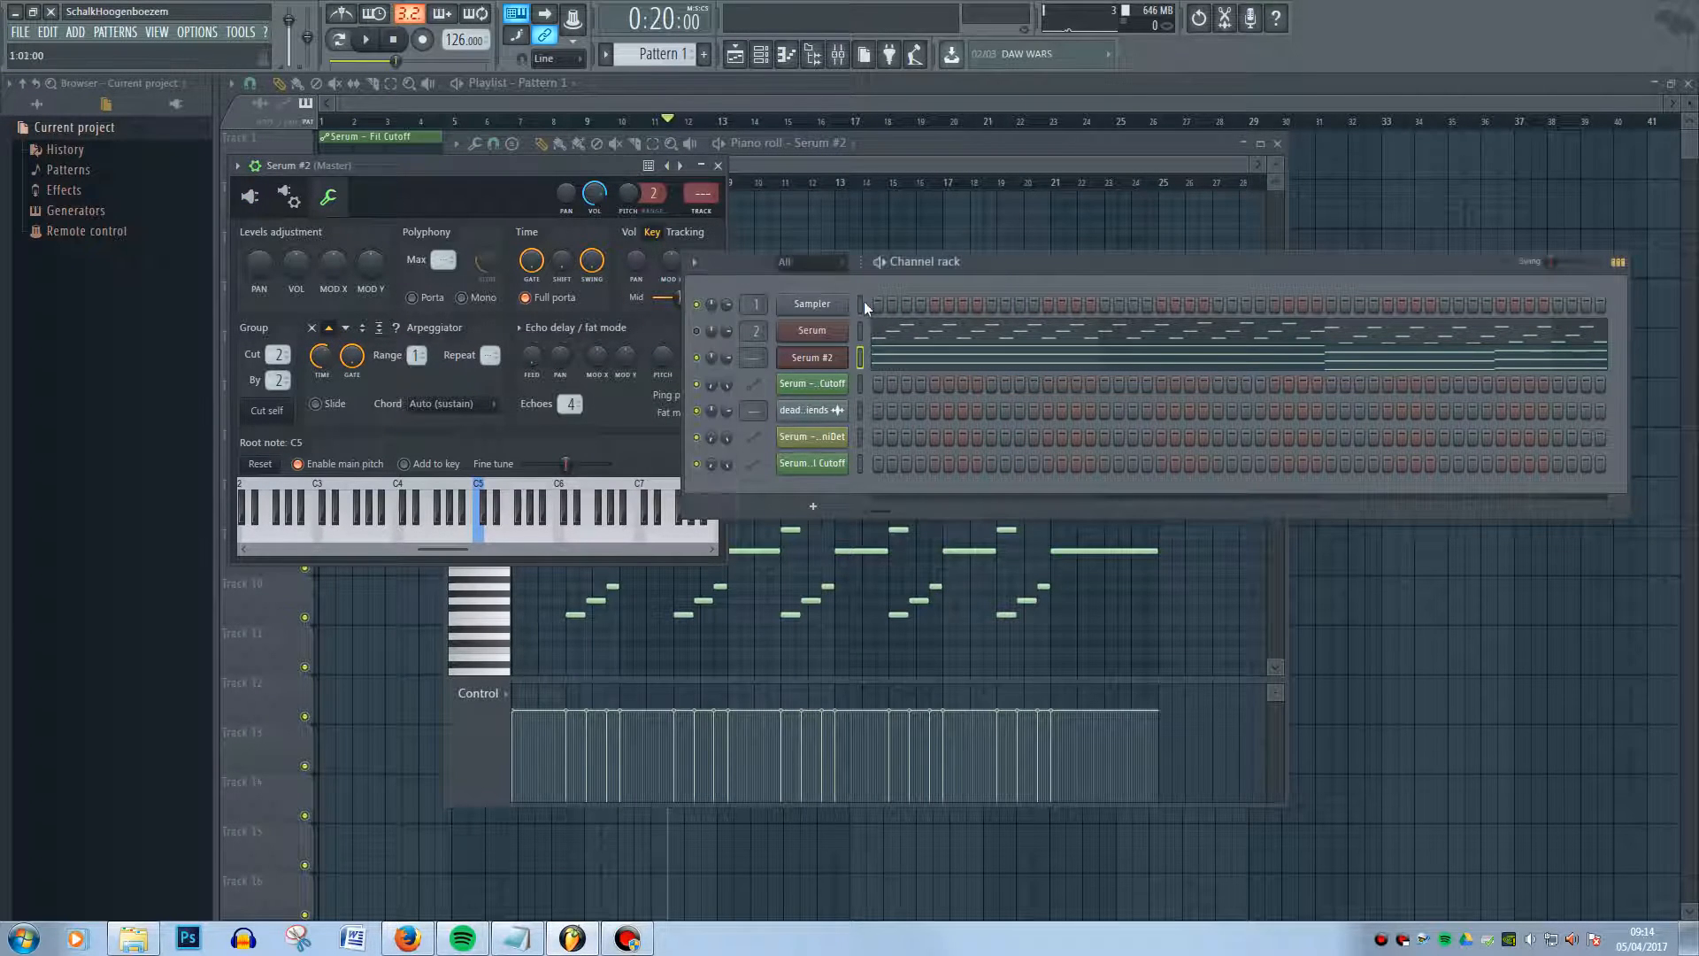
pyautogui.press('space')
pyautogui.press('space')
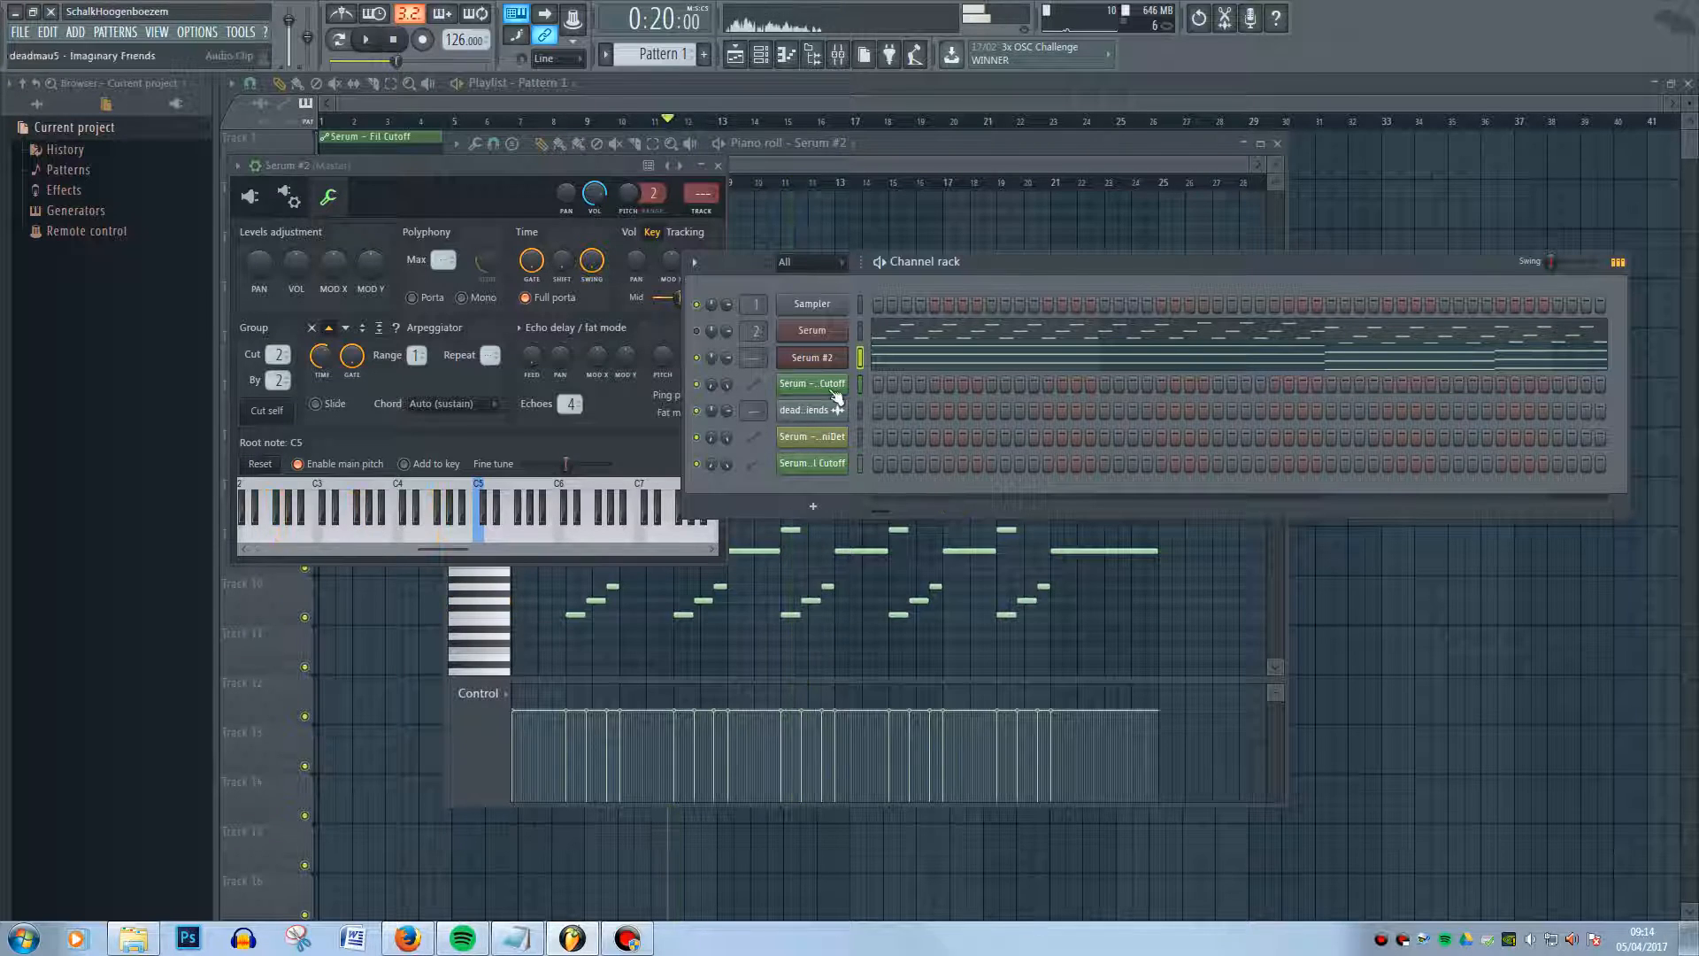
# Show the Serum #2 synth interface, switch playback to pattern mode, and audition the part while watching the filter
pyautogui.click(820, 359)
pyautogui.click(249, 196)
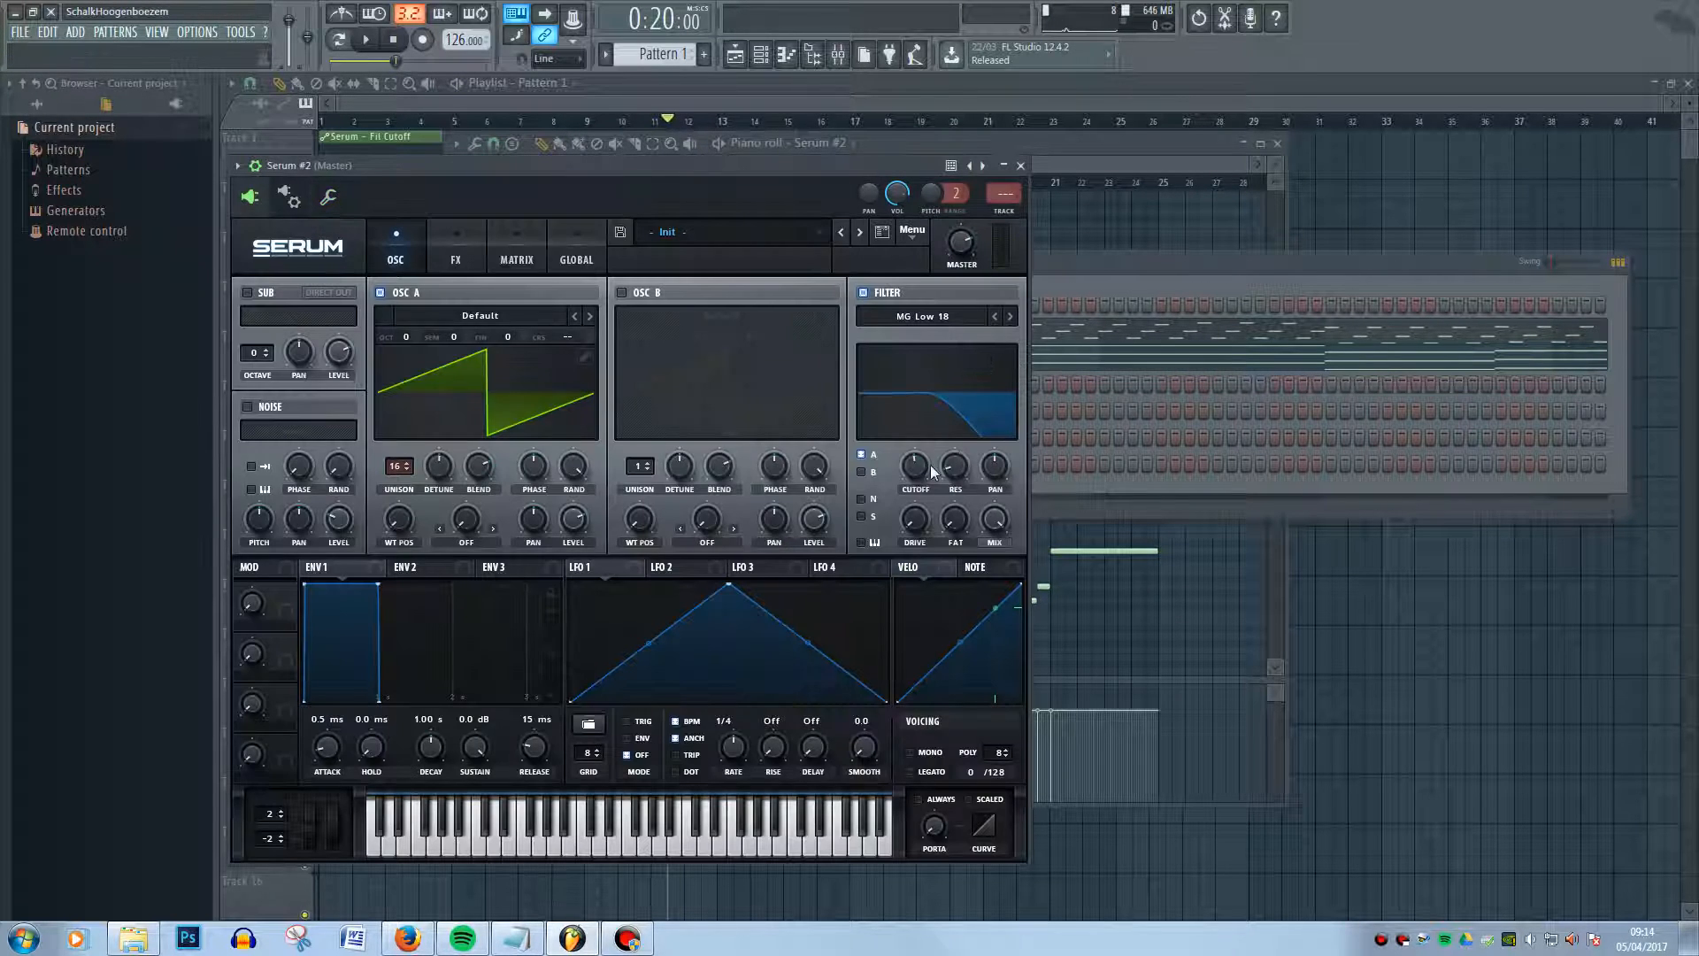
pyautogui.press('space')
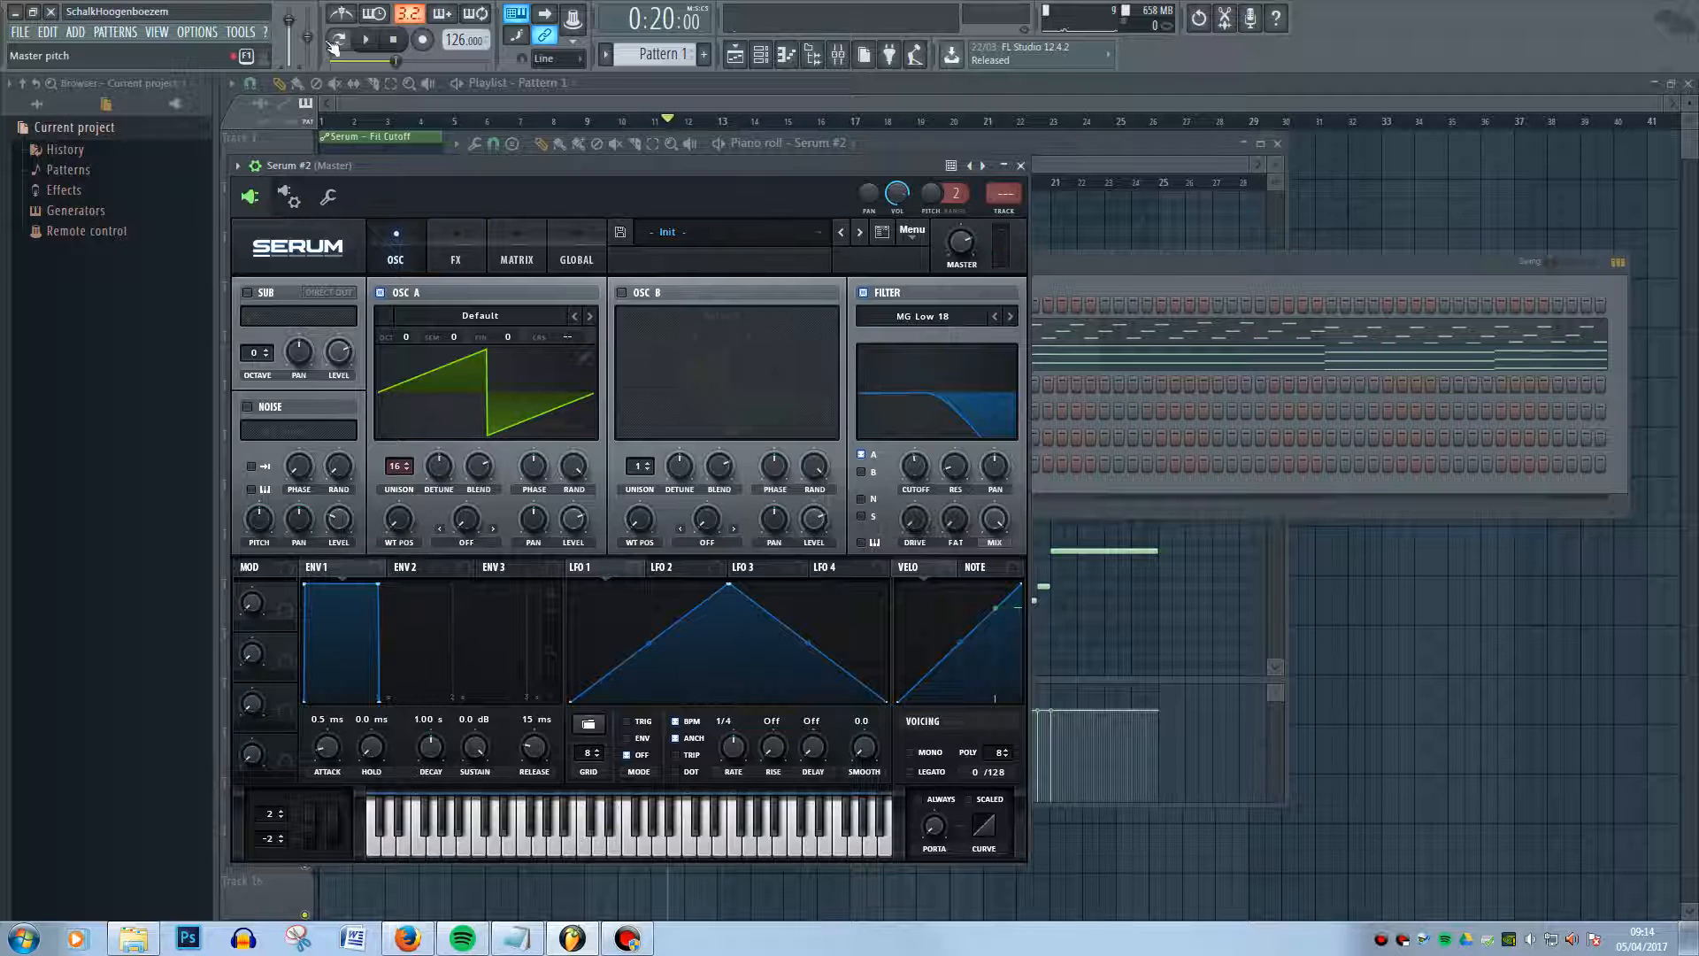
pyautogui.click(339, 40)
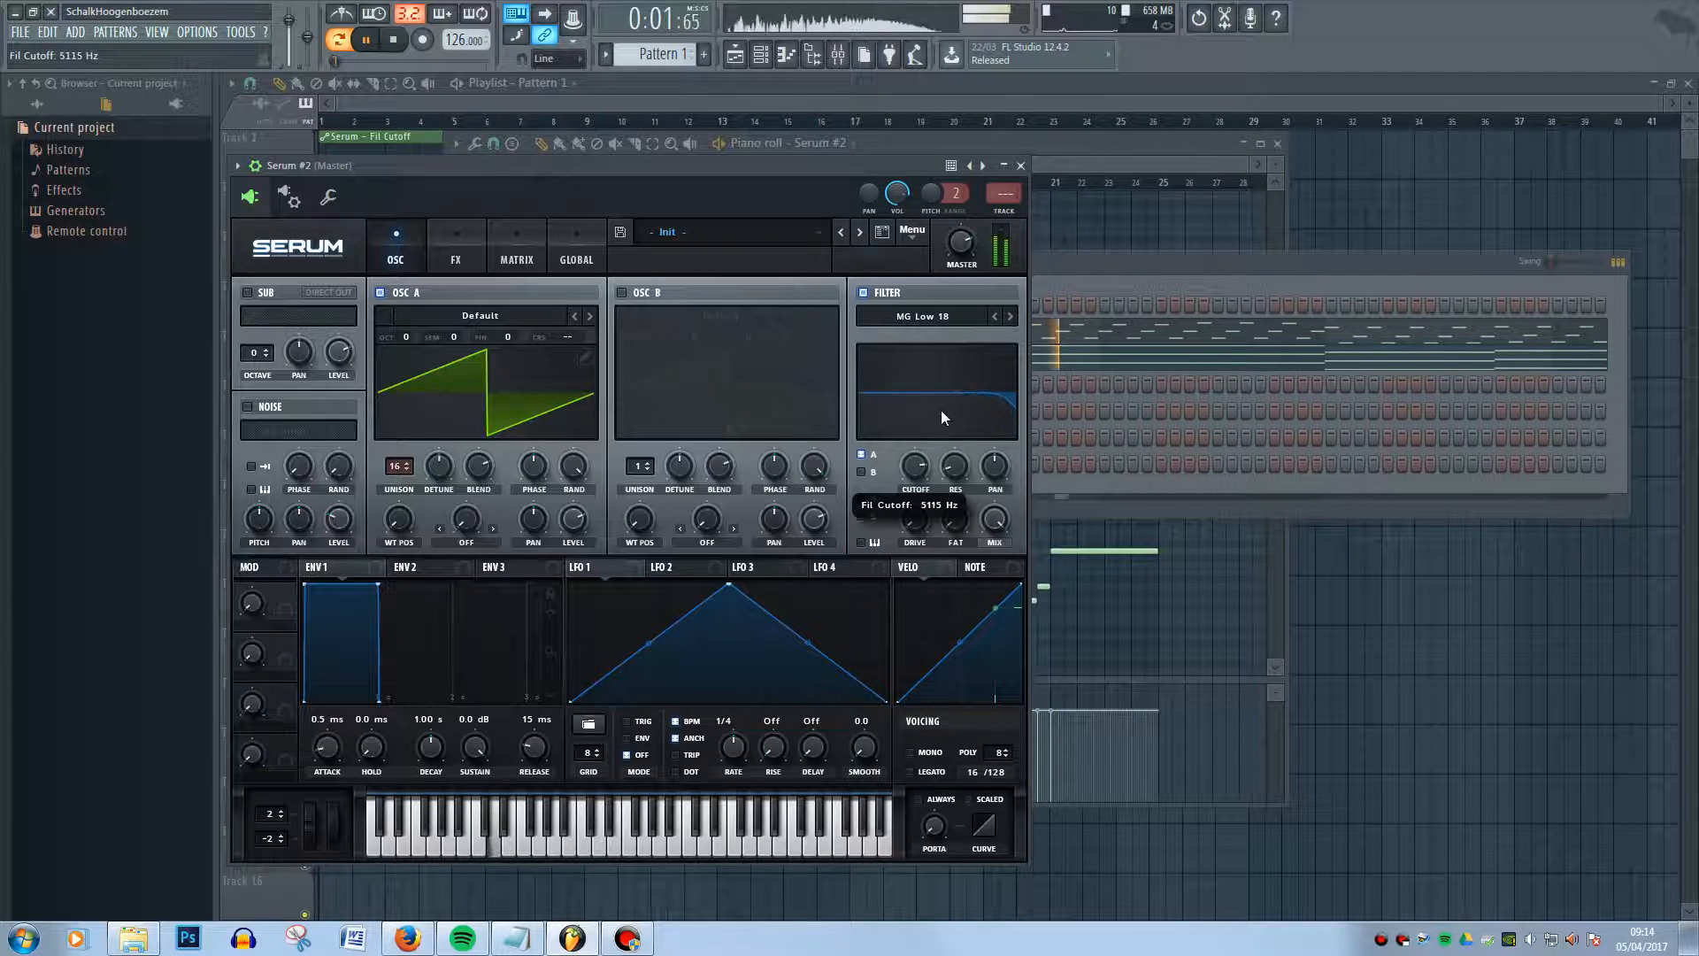
pyautogui.press('space')
# Try other arpeggiator directions on the Serum #2 channel, and turn its arpeggiator off
pyautogui.click(328, 197)
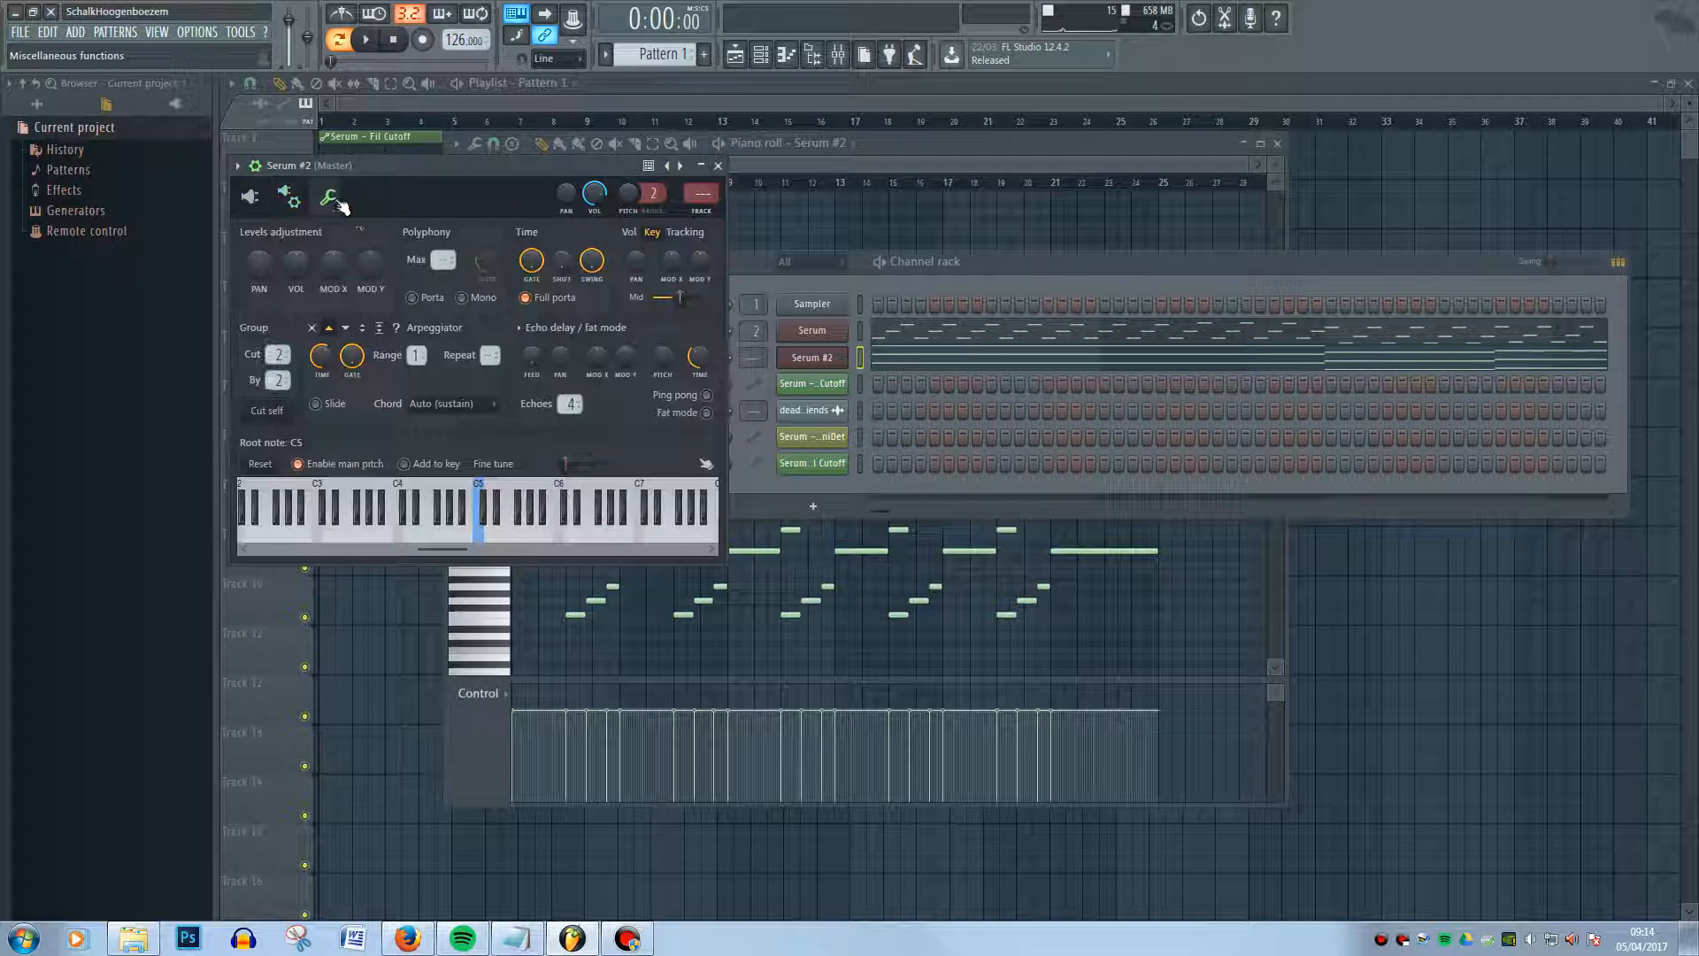
pyautogui.click(381, 330)
pyautogui.click(397, 329)
pyautogui.press('space')
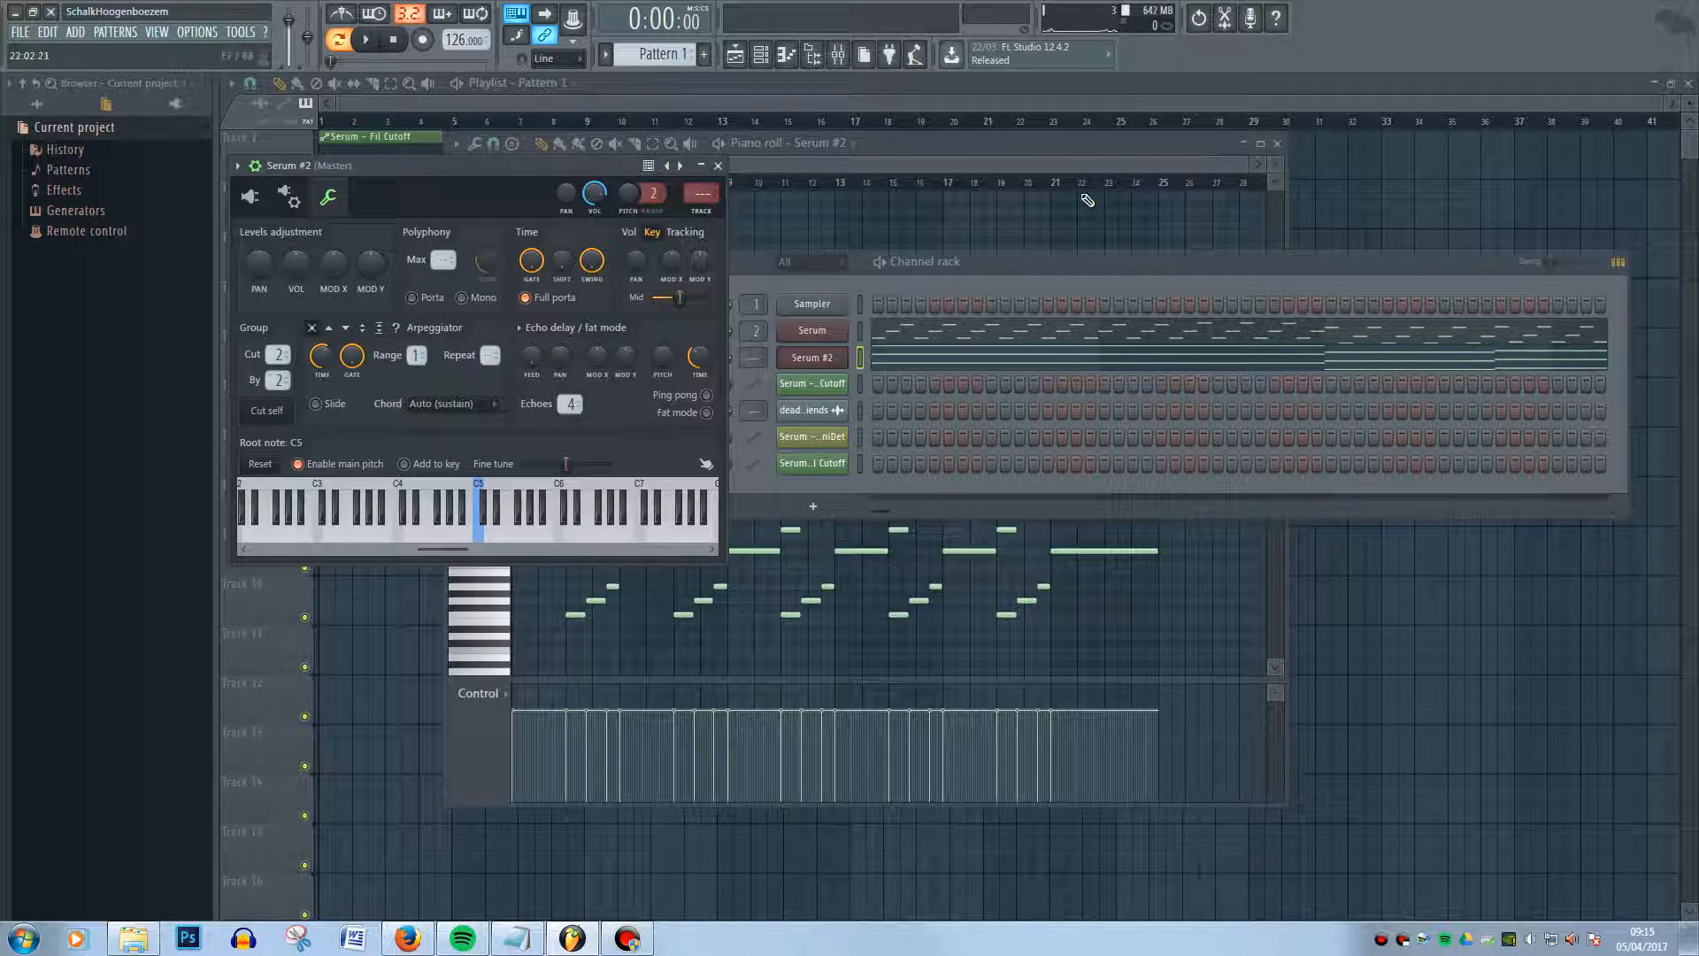
# Select all Serum #2 notes in the maximized piano roll and apply the Arpeggiate tool with the Default pattern
pyautogui.click(1172, 164)
pyautogui.click(1260, 142)
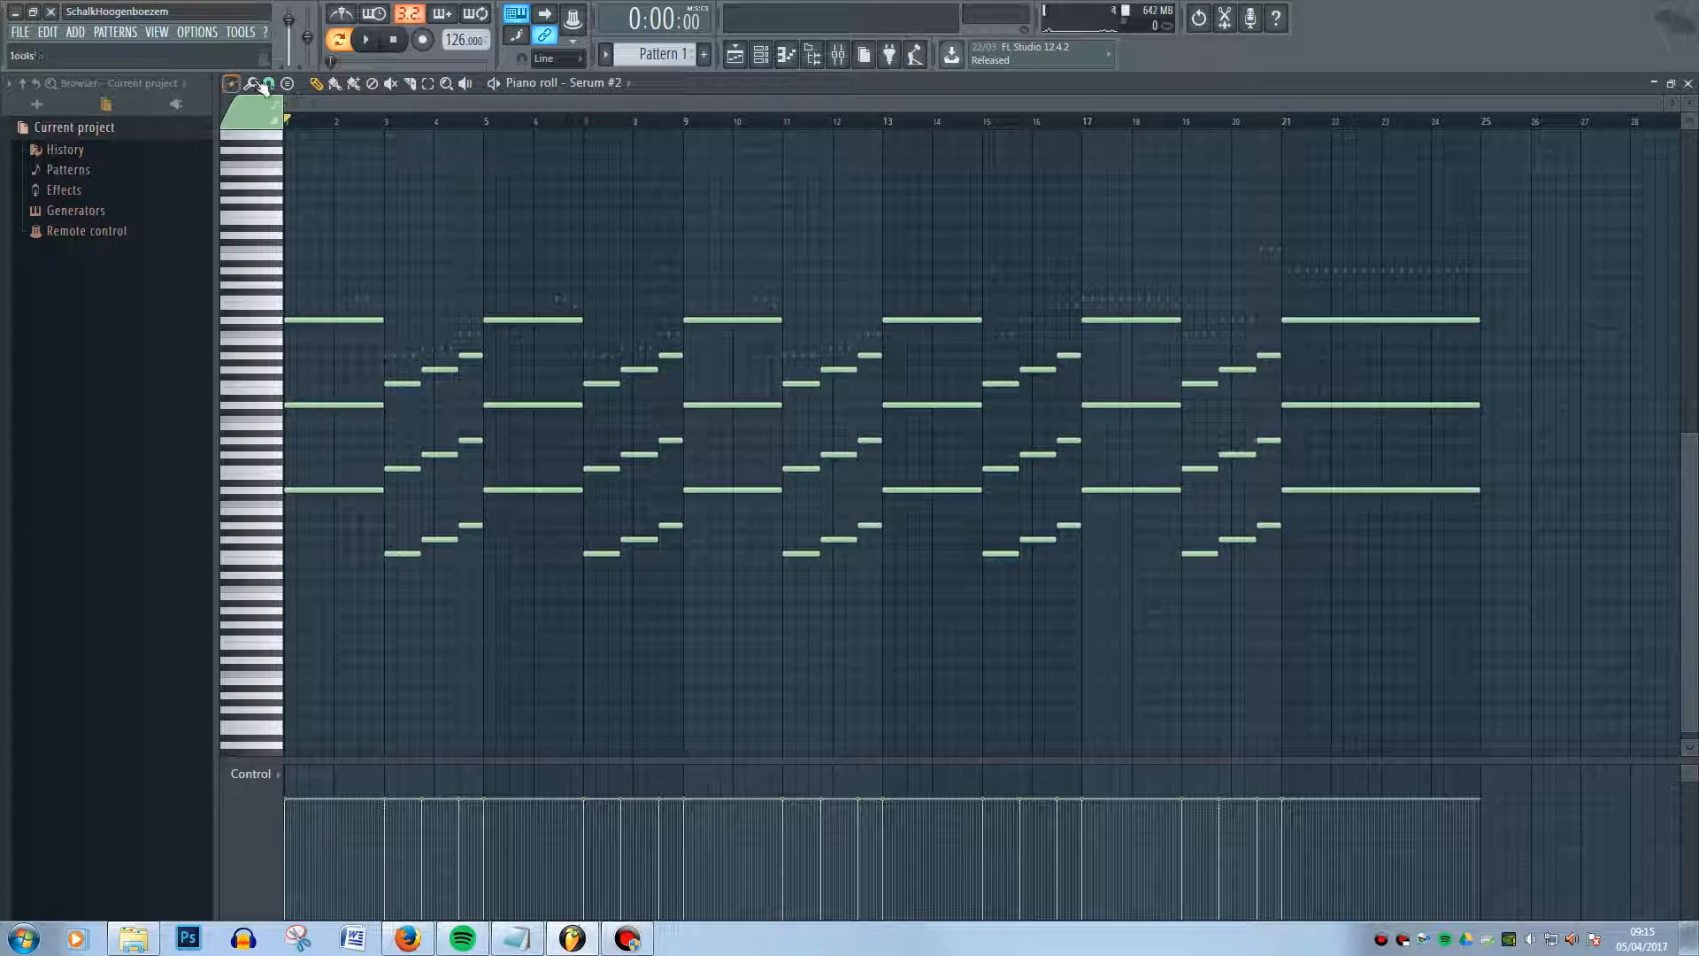
pyautogui.hotkey('ctrl', 'a')
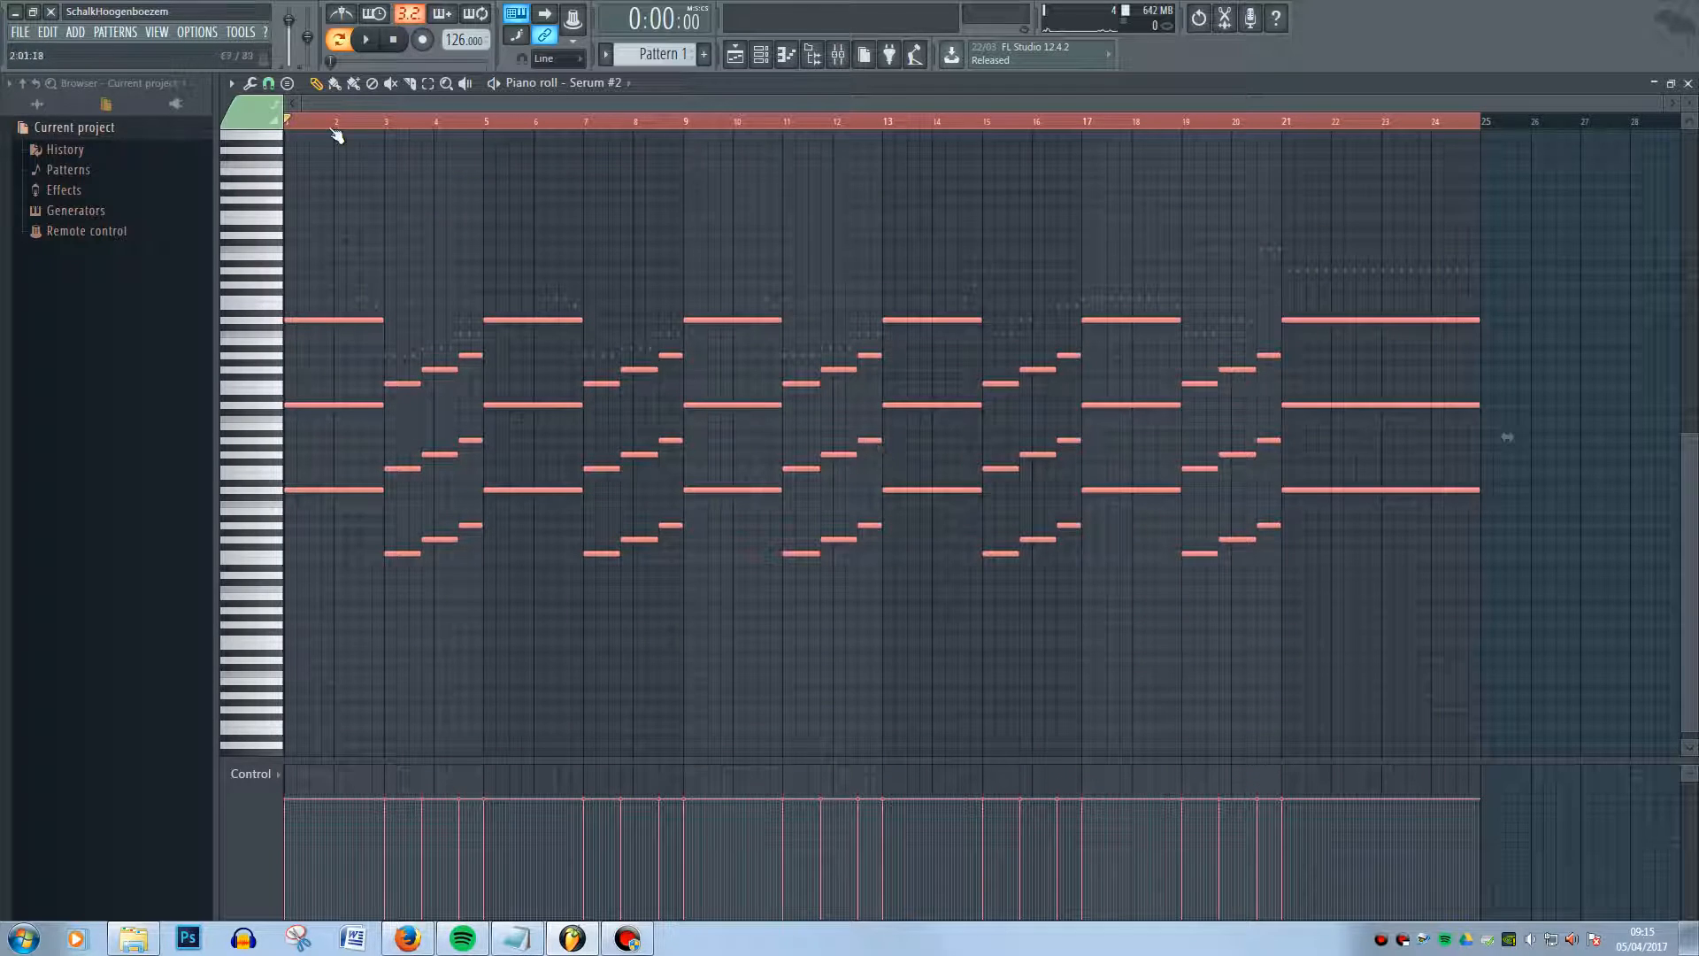
pyautogui.click(230, 84)
pyautogui.moveTo(265, 139)
pyautogui.click(464, 322)
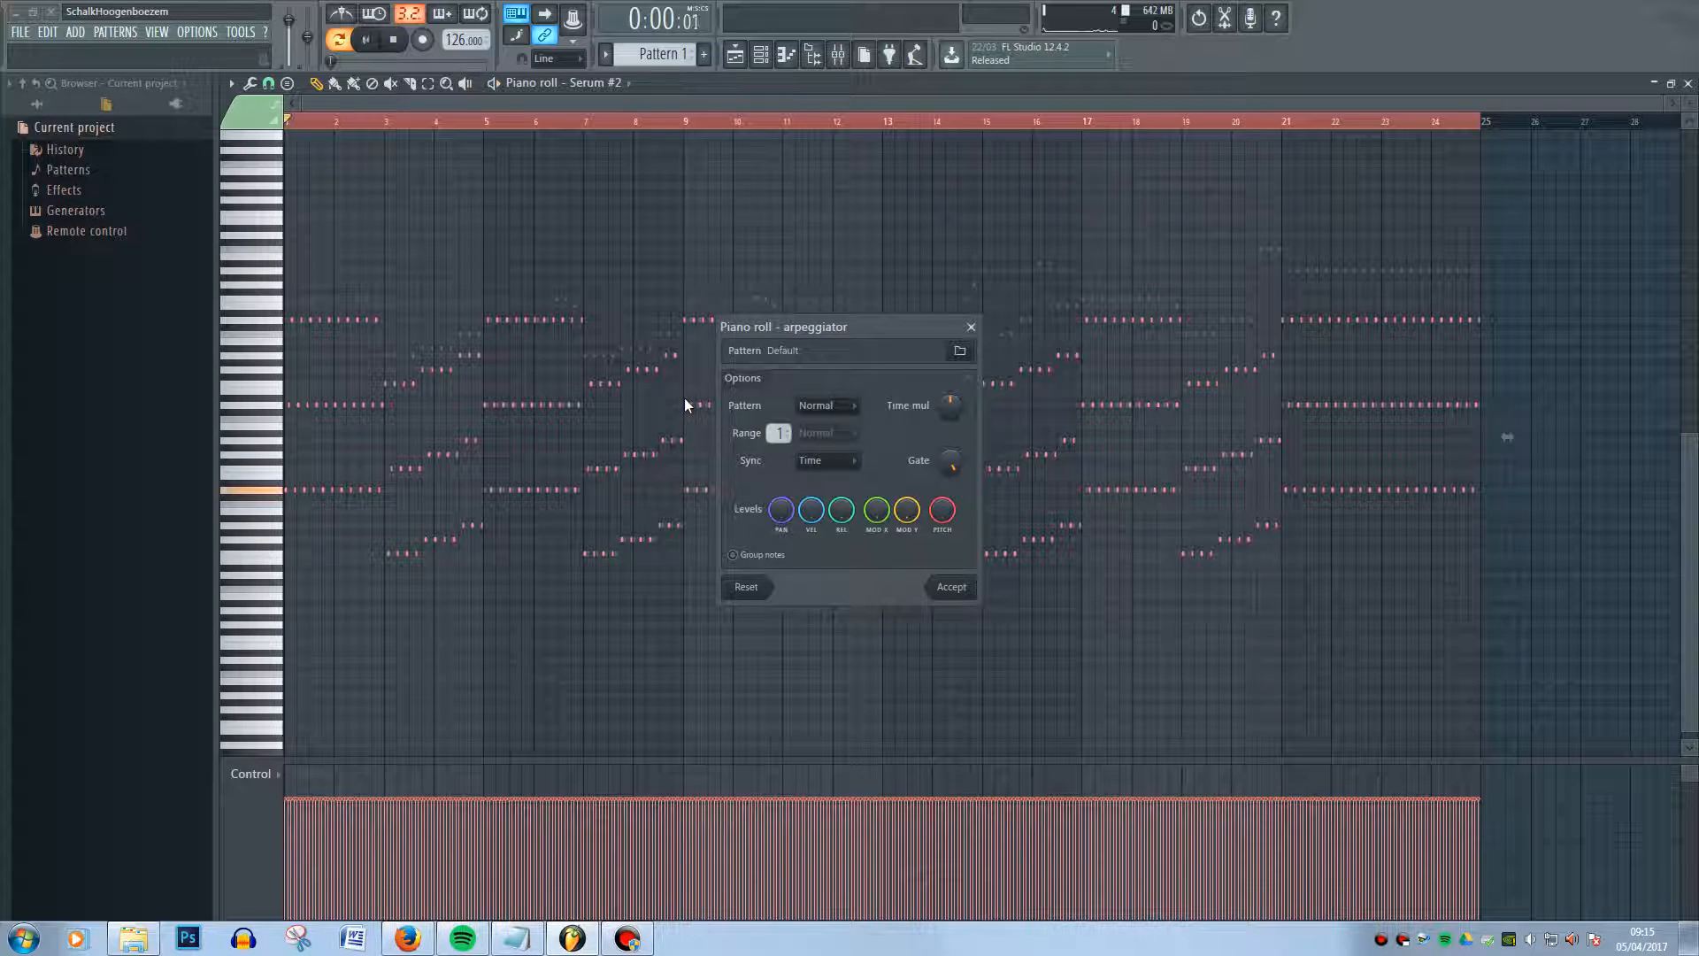
# Audition the arpeggiated Serum #2 notes while trying different time multiplier amounts in the piano roll arpeggiator
pyautogui.press('space')
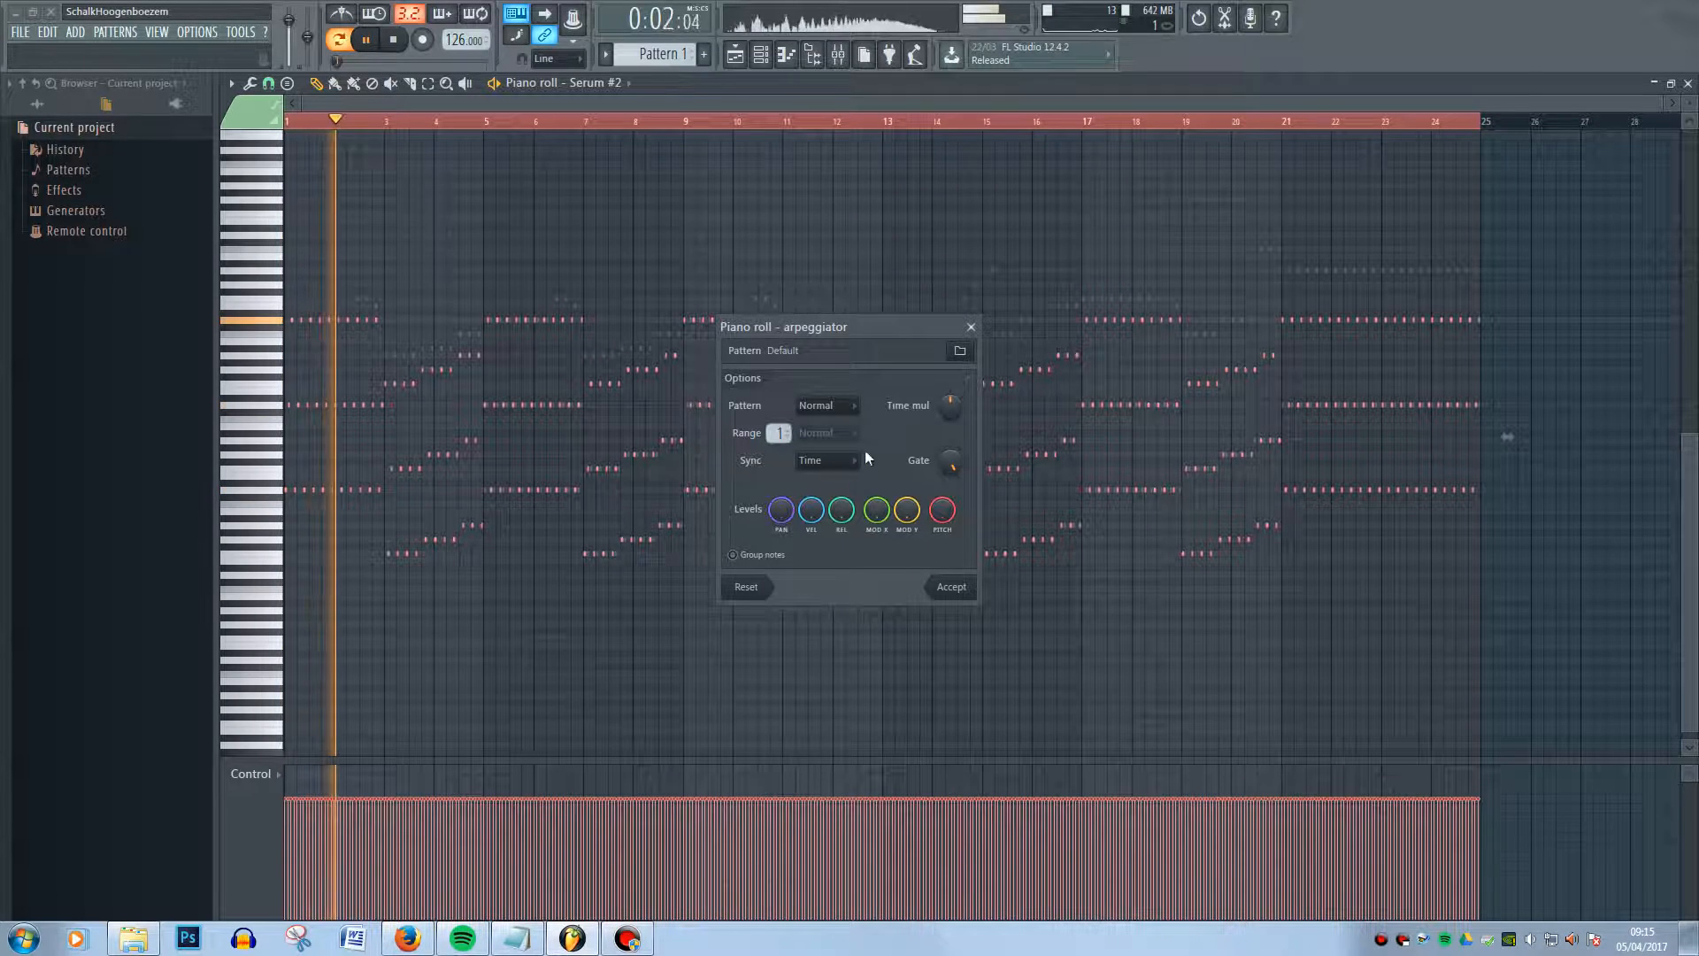
pyautogui.press('space')
pyautogui.moveTo(949, 411); pyautogui.dragTo(949, 370)
pyautogui.press('space')
pyautogui.press('space')
pyautogui.moveTo(950, 408)
pyautogui.mouseDown()
pyautogui.moveTo(953, 442)
pyautogui.moveTo(962, 409)
pyautogui.mouseUp()
pyautogui.press('space')
pyautogui.press('space')
pyautogui.press('space')
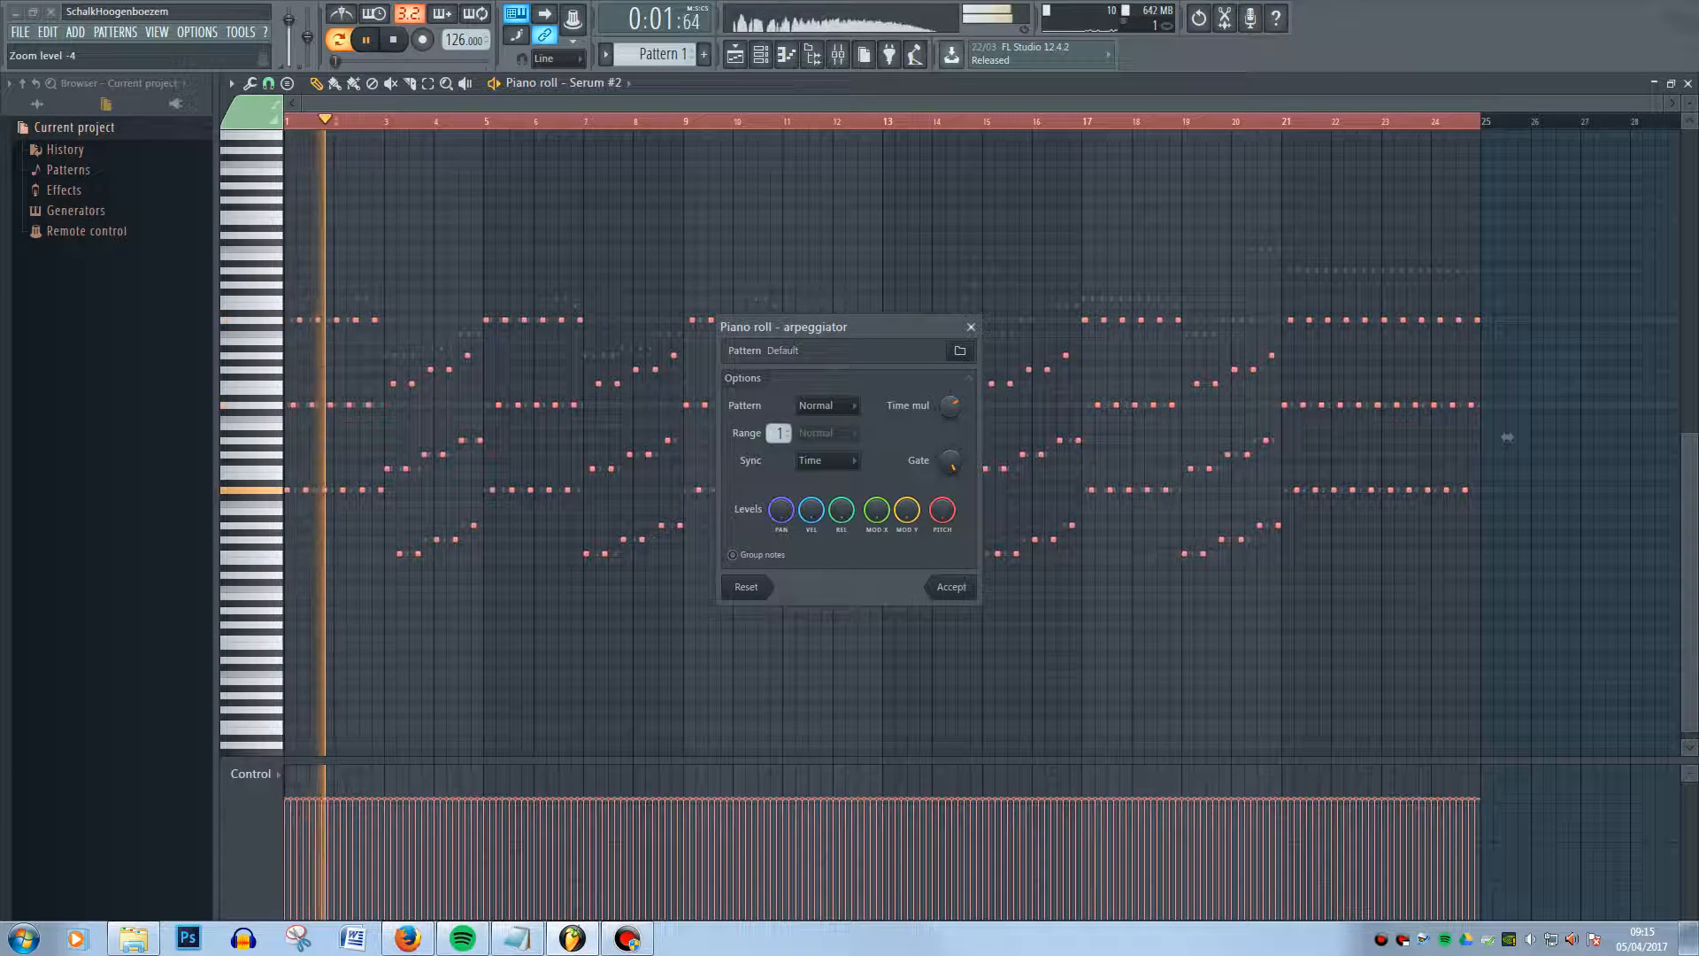
# Raise the arpeggiator's time multiplier further, audition the slower notes, and discard the arpeggio
pyautogui.moveTo(950, 407); pyautogui.dragTo(951, 397)
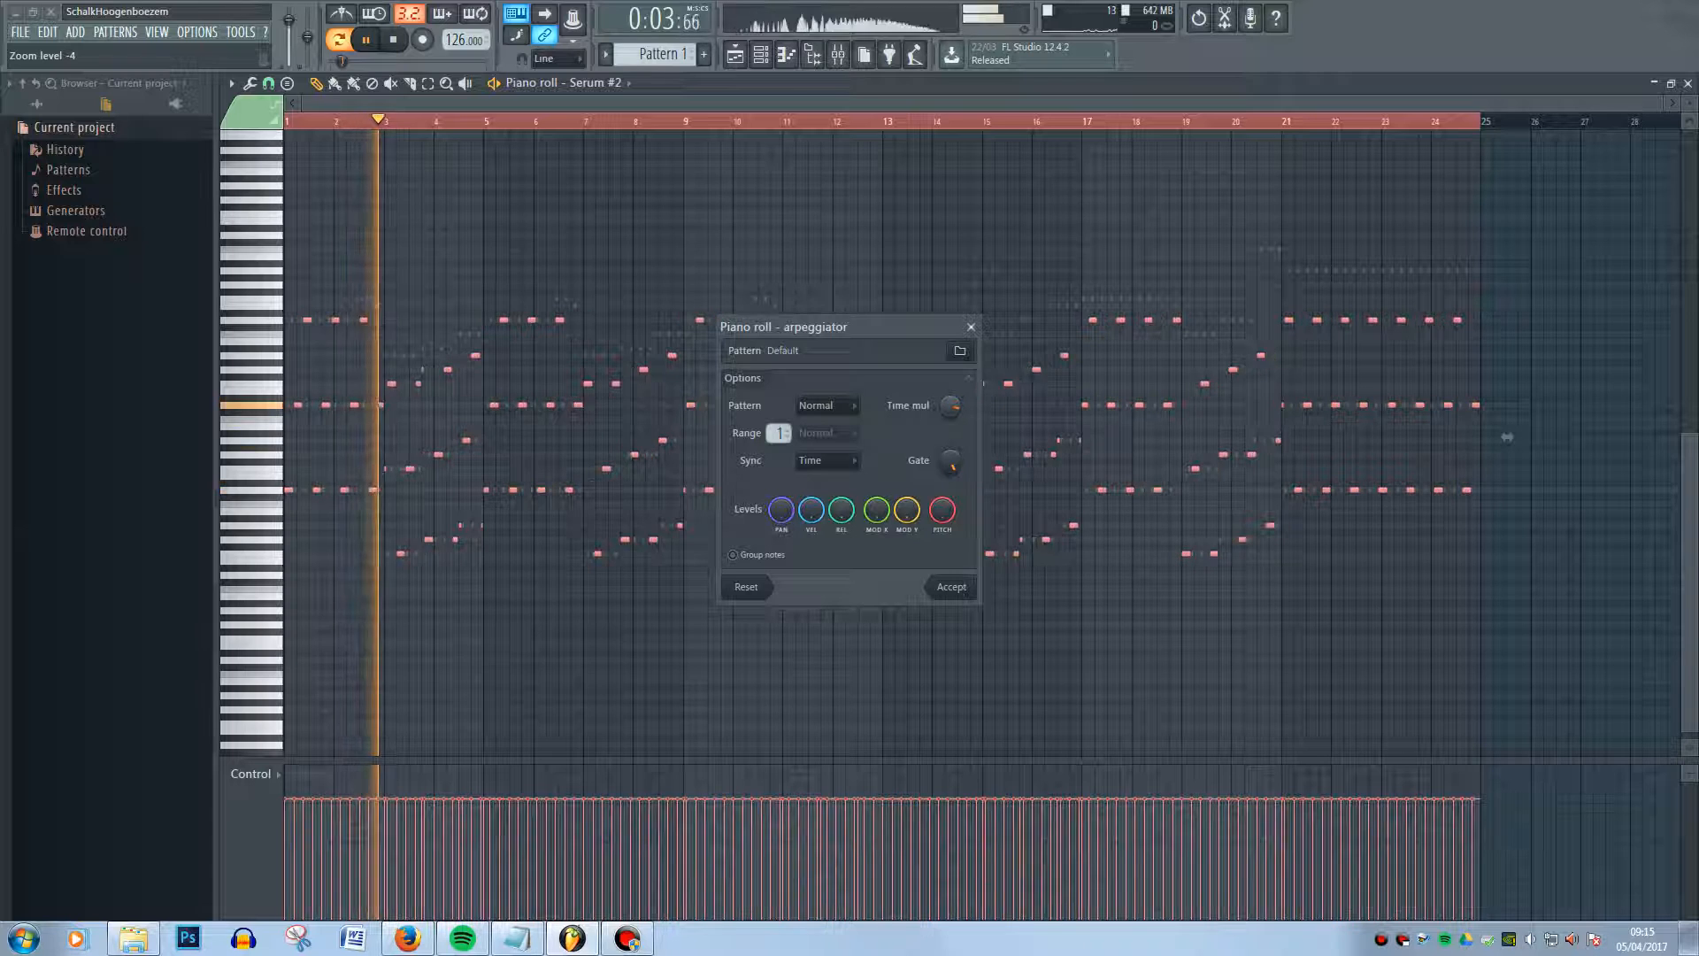
pyautogui.press('space')
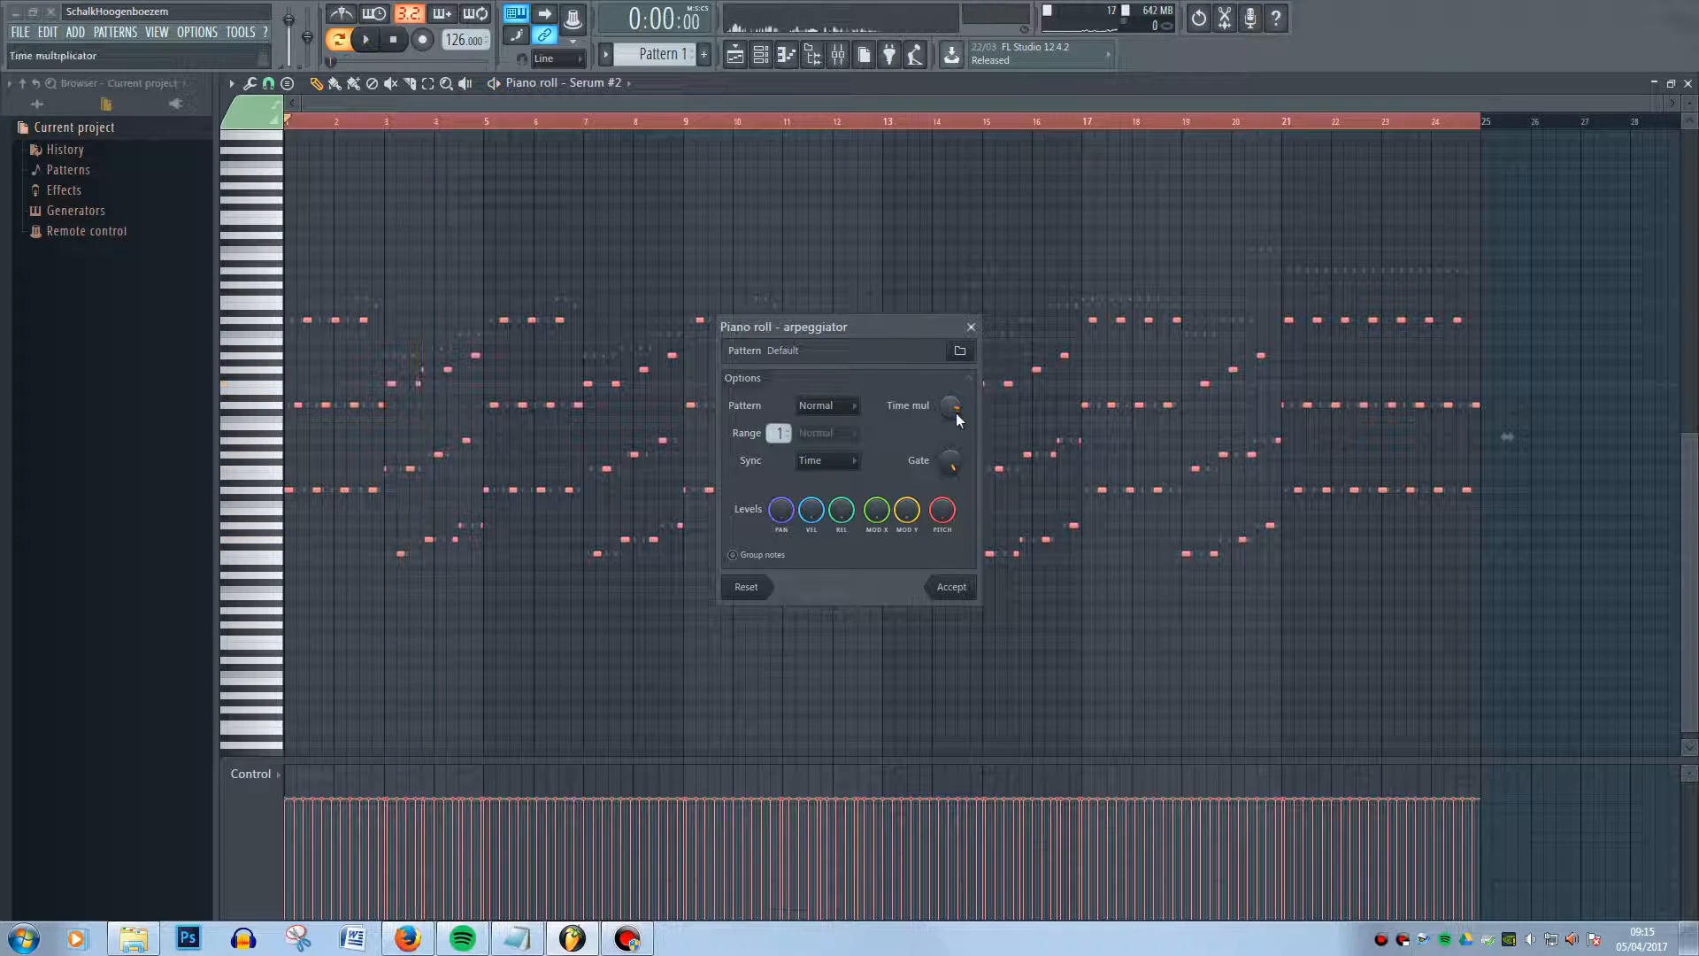
pyautogui.press('space')
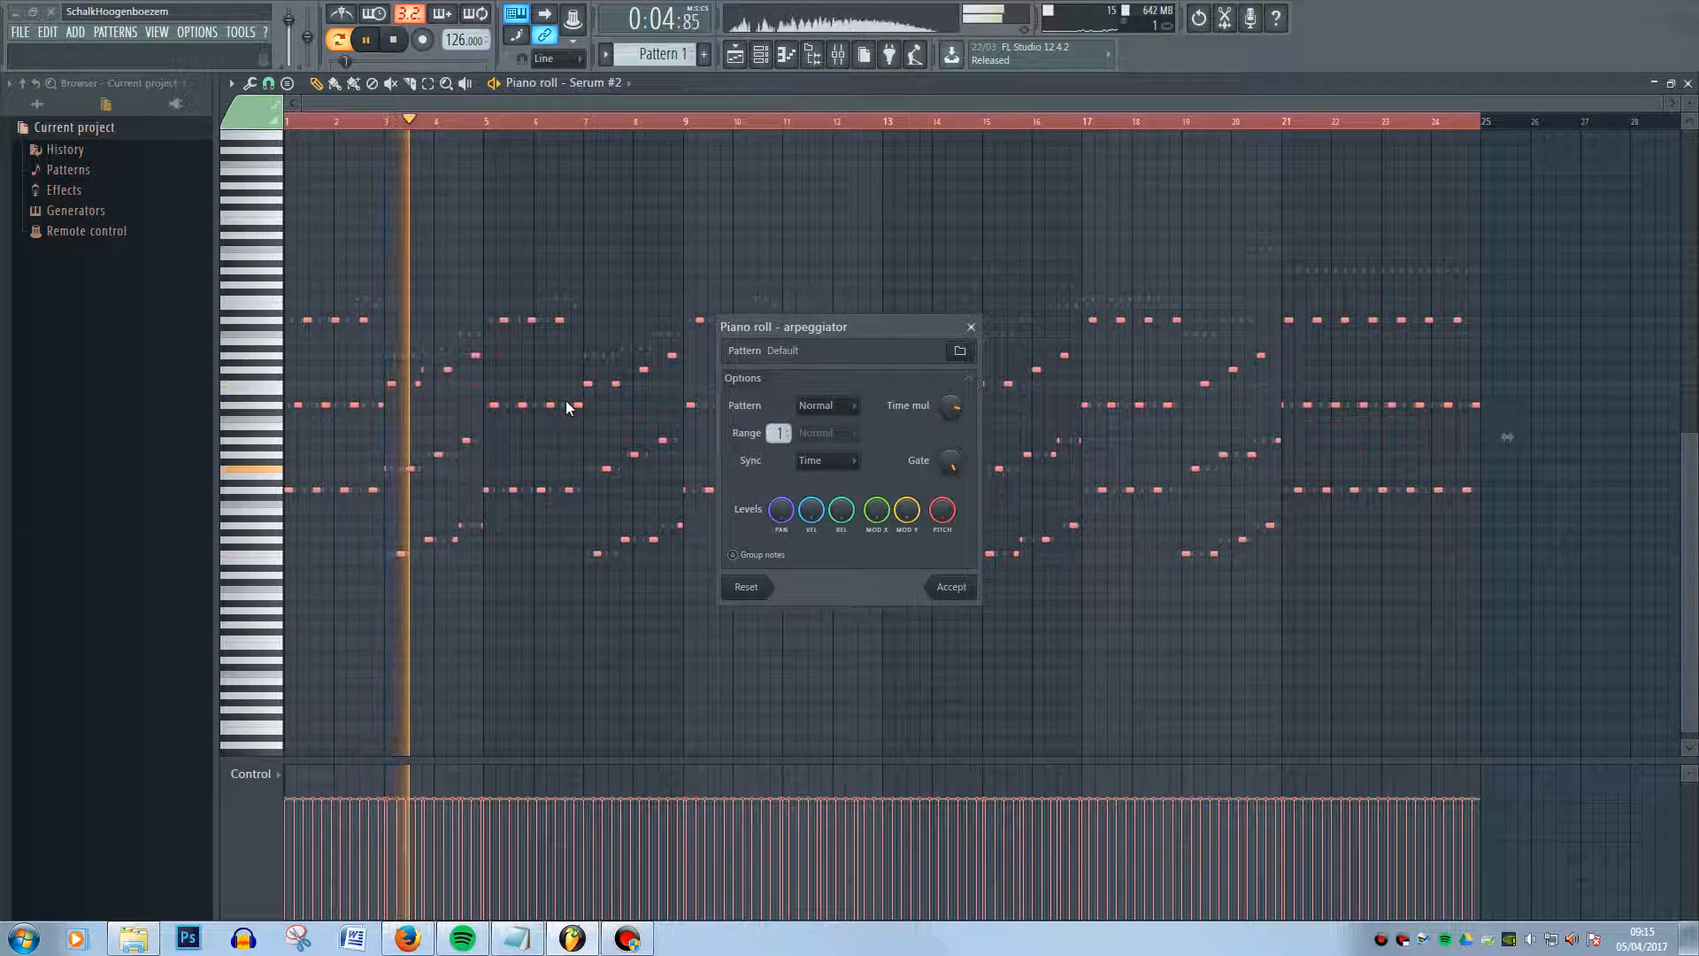
pyautogui.press('space')
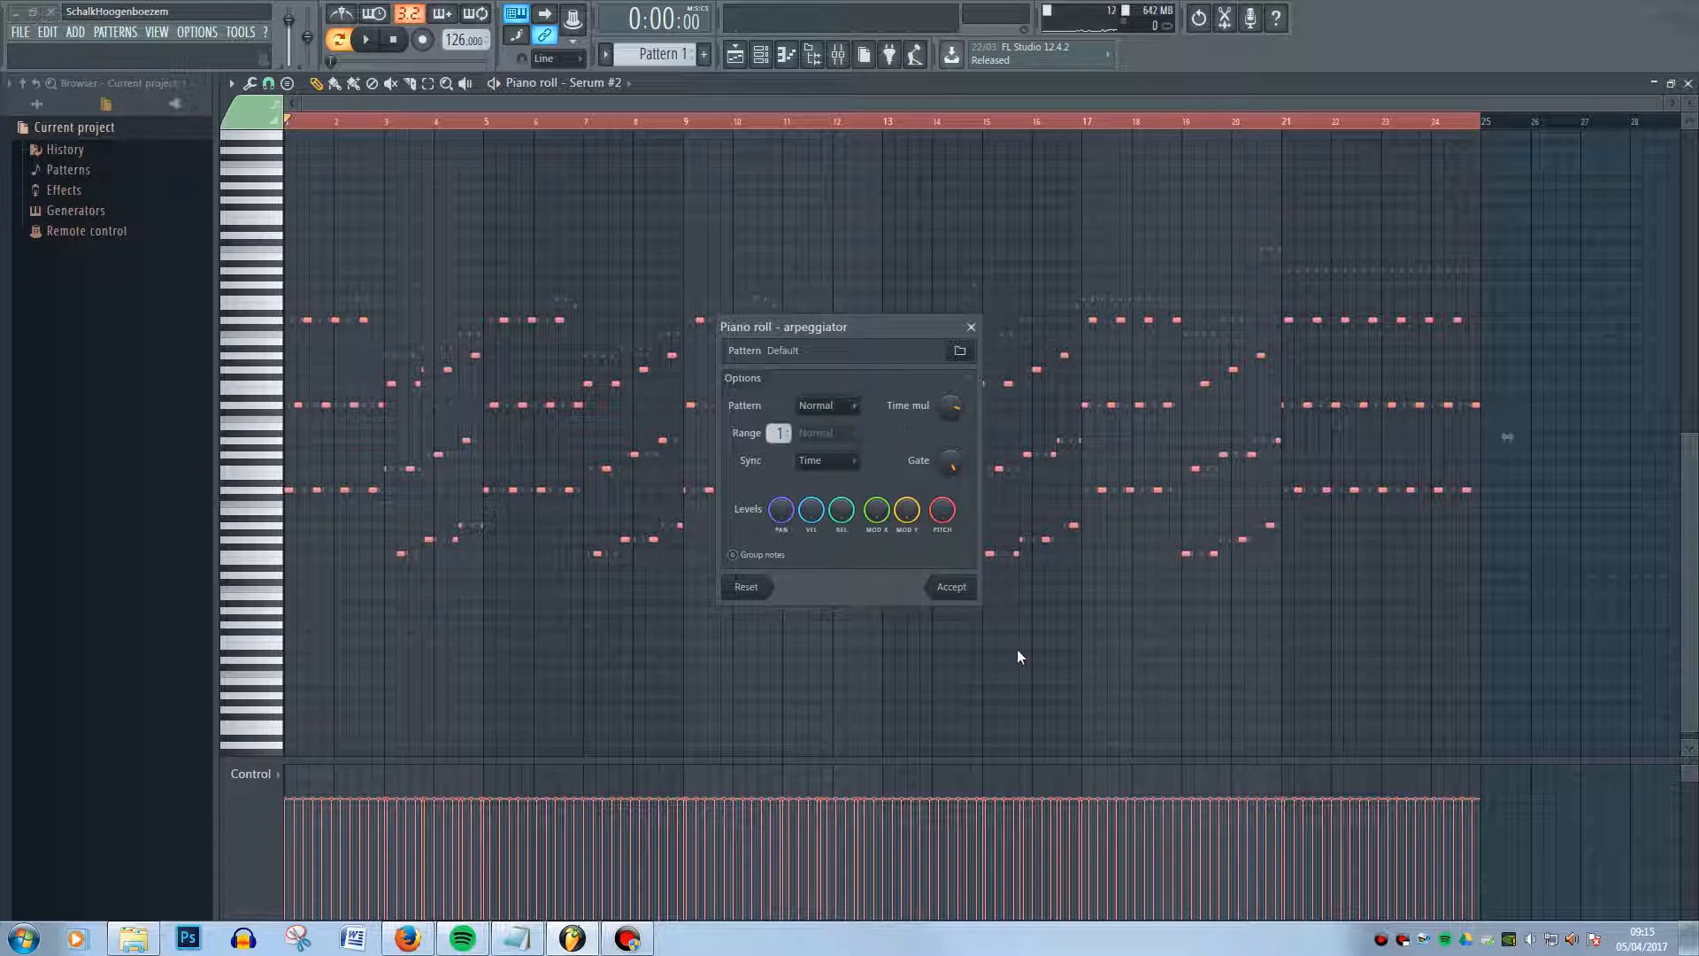
pyautogui.click(971, 327)
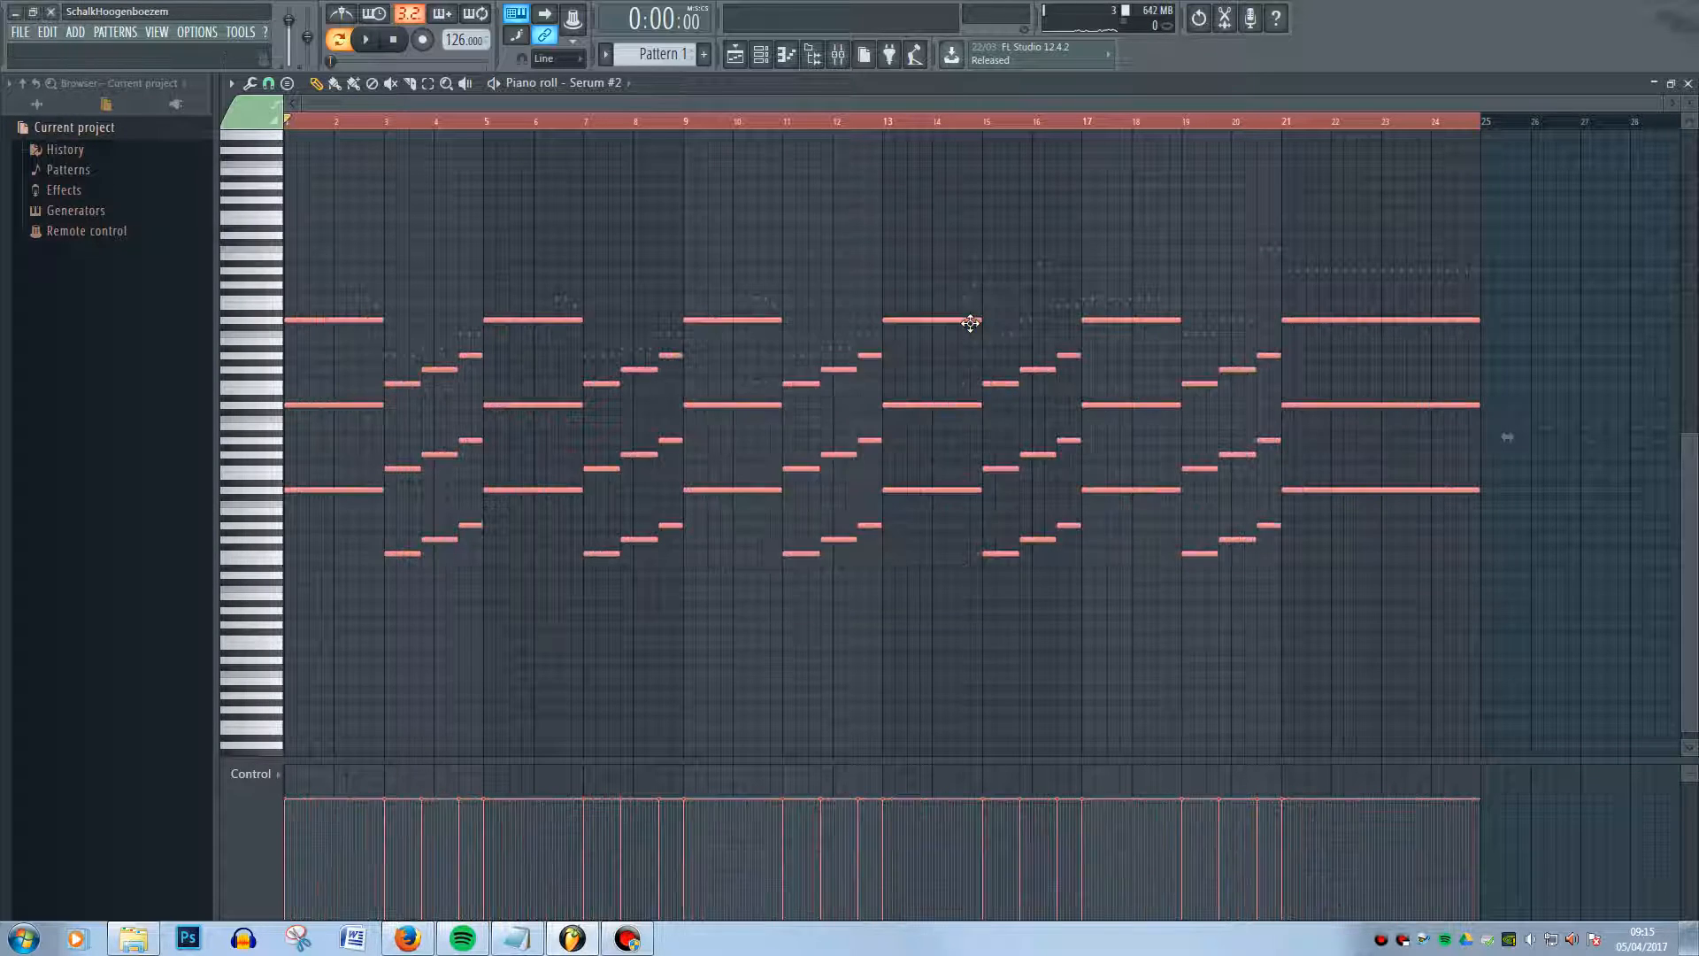
# Leave the maximized piano roll for the playlist and reopen Pattern 1 from its clip
pyautogui.click(1654, 84)
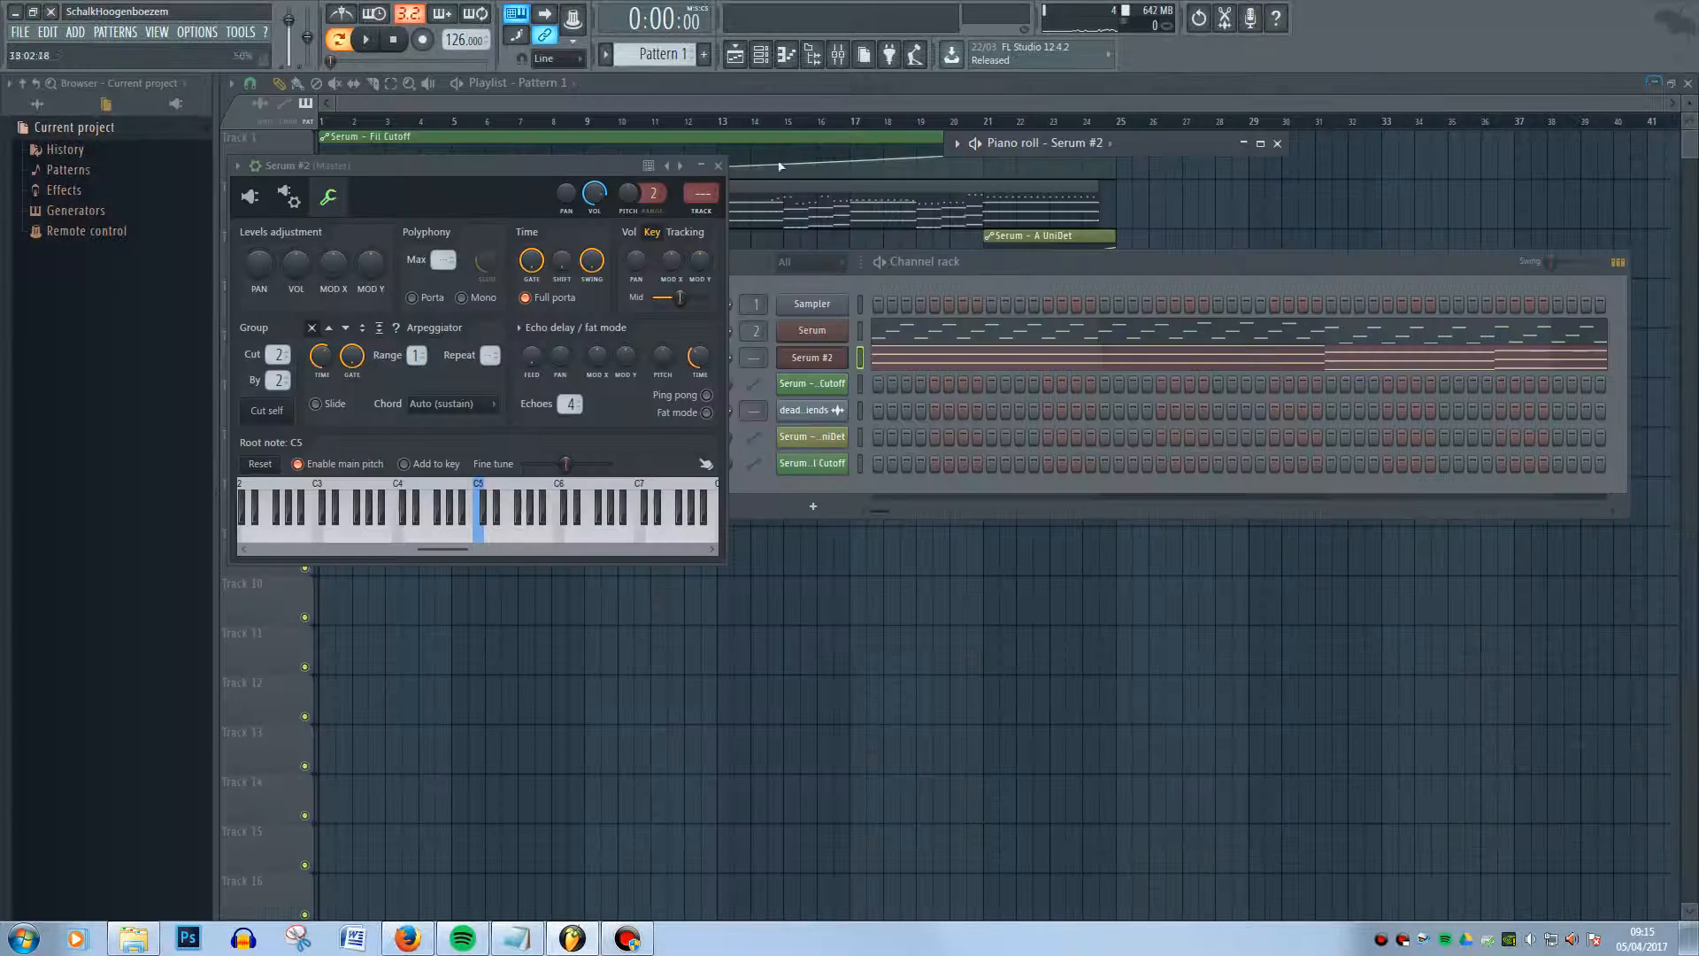
pyautogui.click(800, 102)
pyautogui.doubleClick(821, 219)
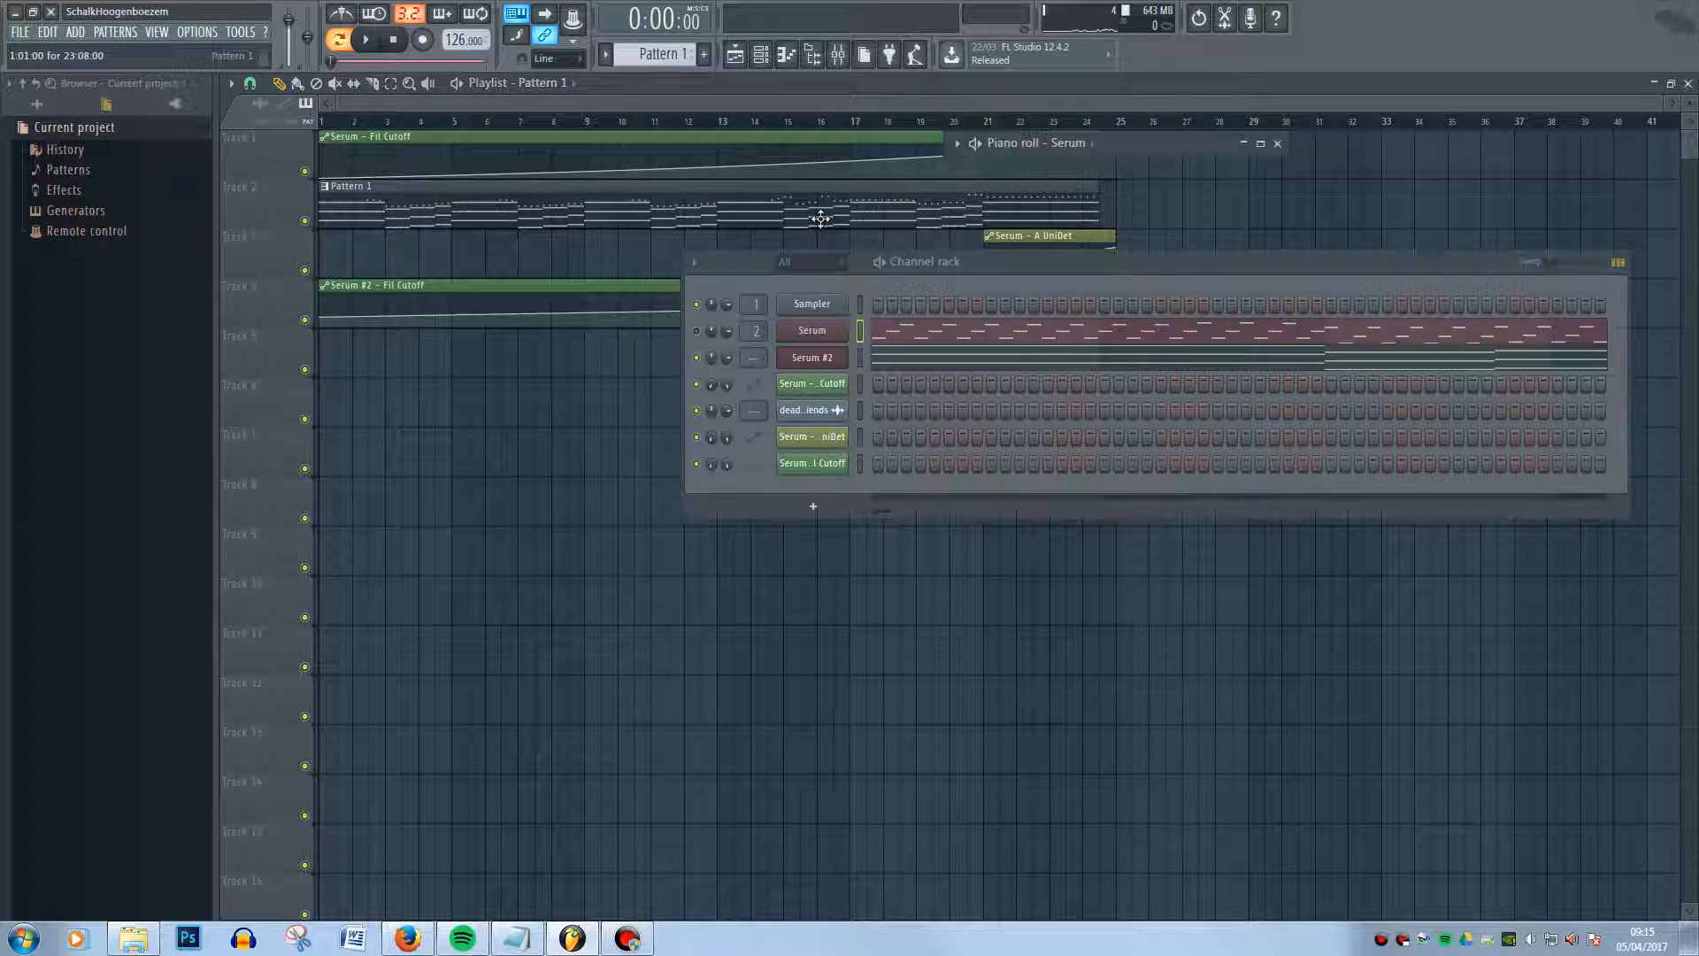
# Open the Fruity parametric EQ 2 on the mixer's Serum track and reposition its window to examine the curve
pyautogui.click(840, 56)
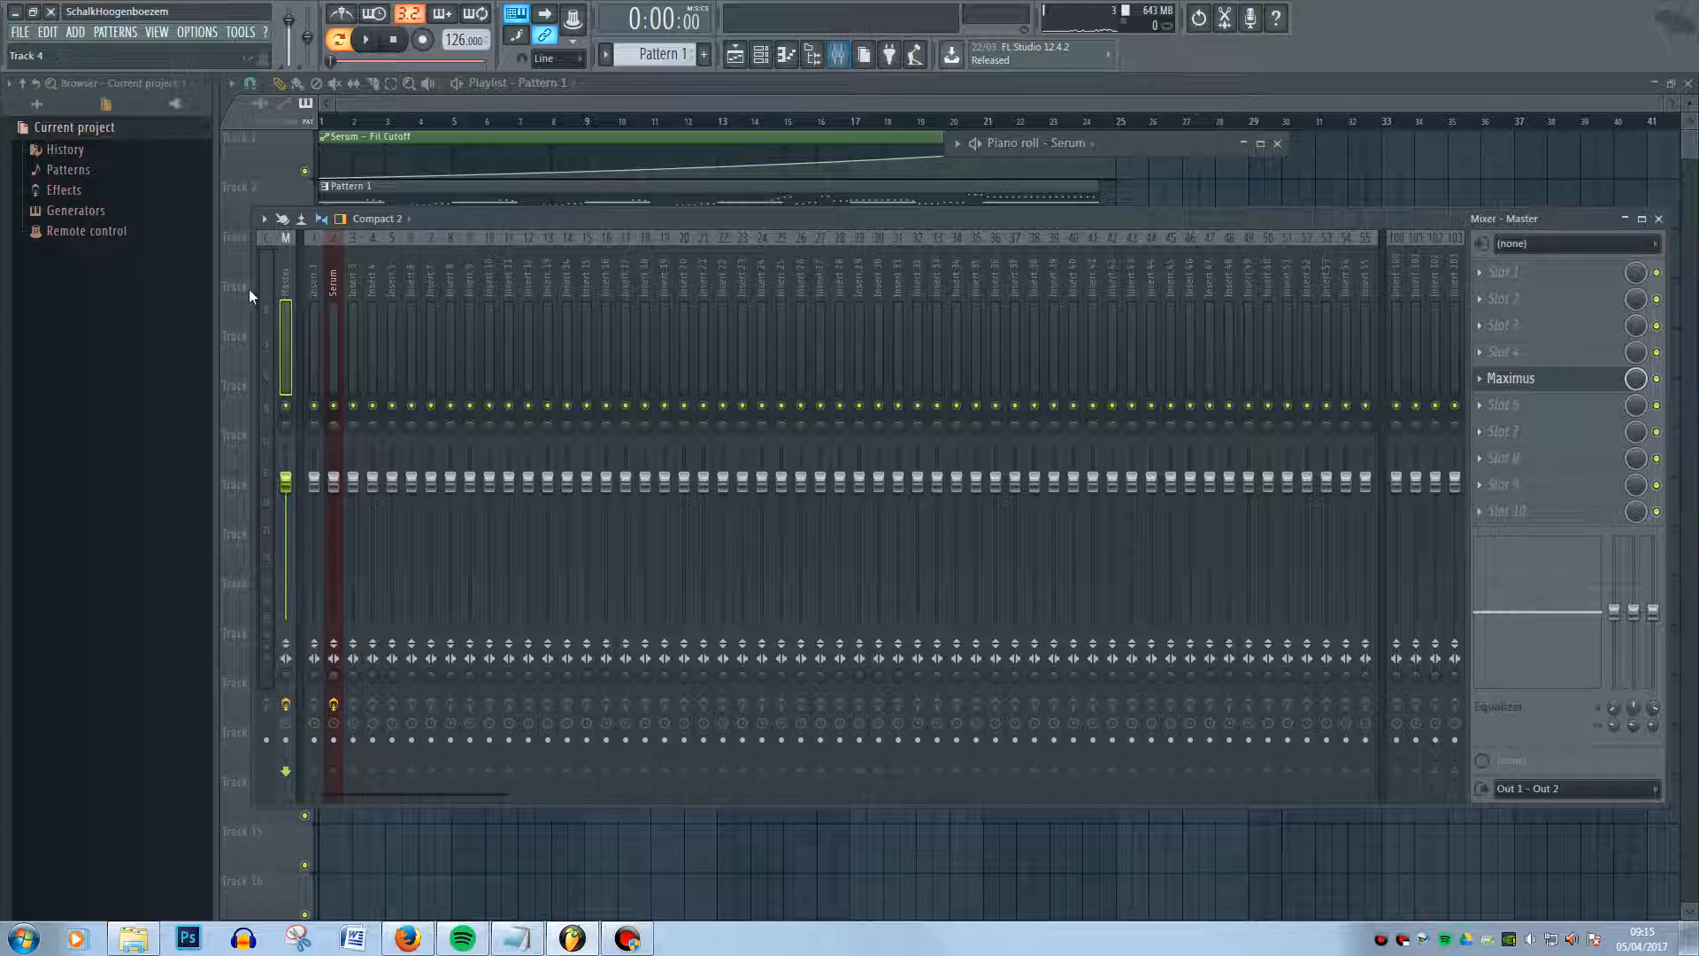
pyautogui.click(333, 278)
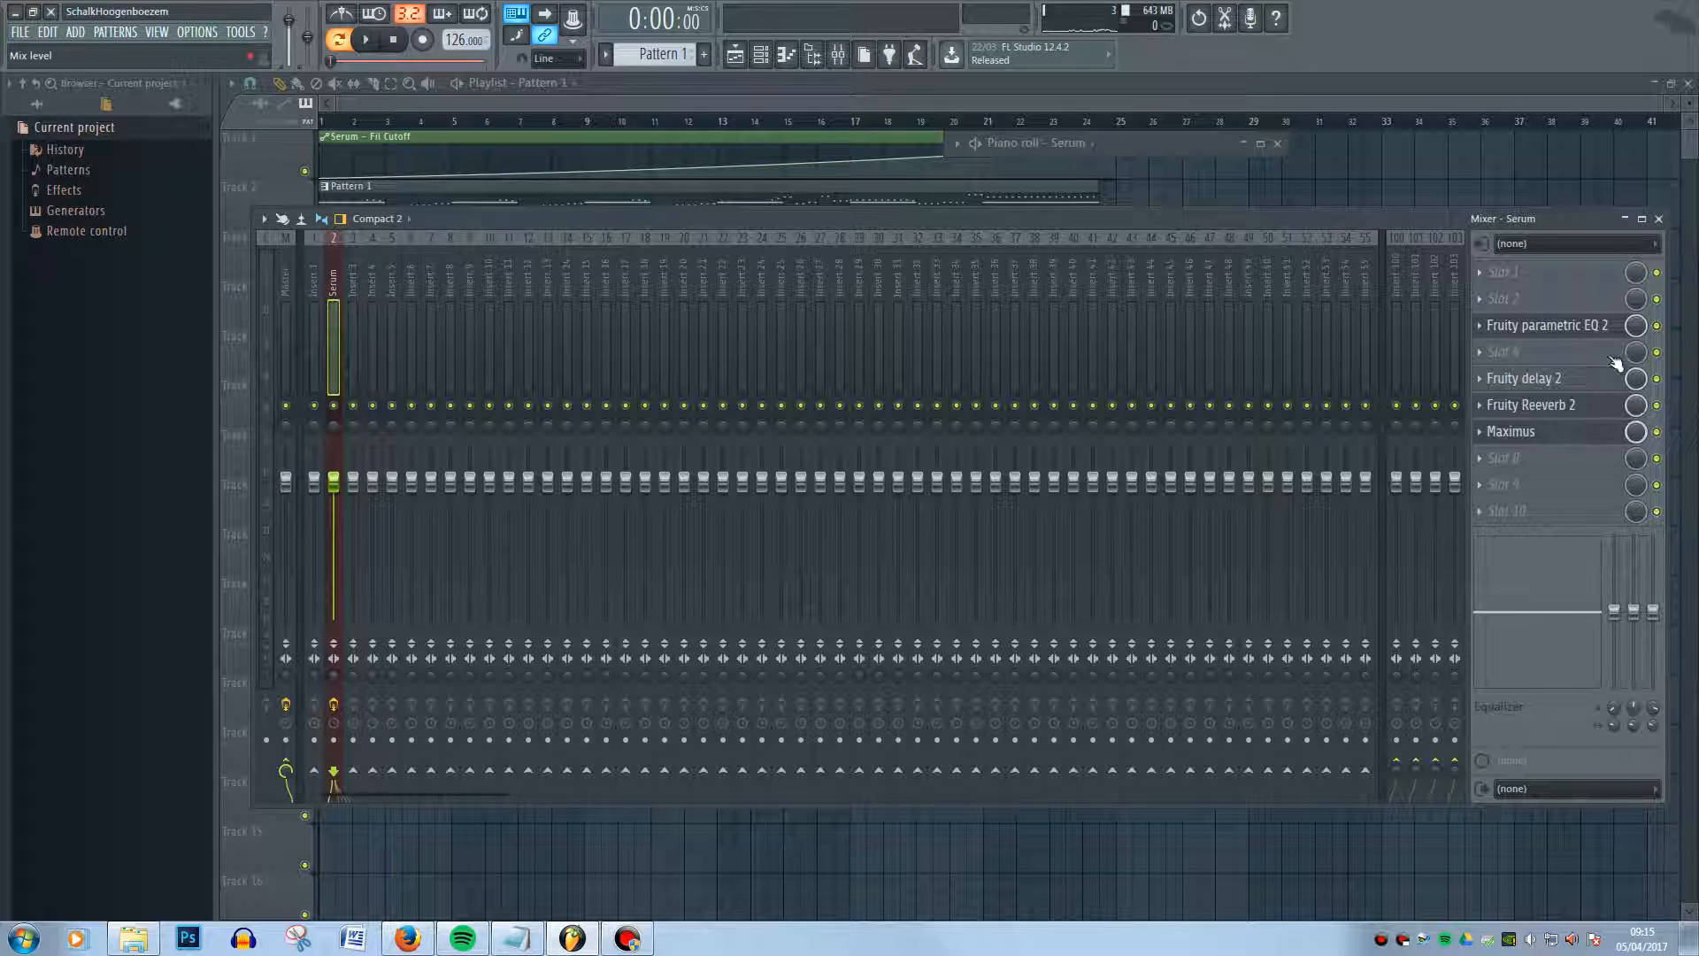
pyautogui.click(1589, 325)
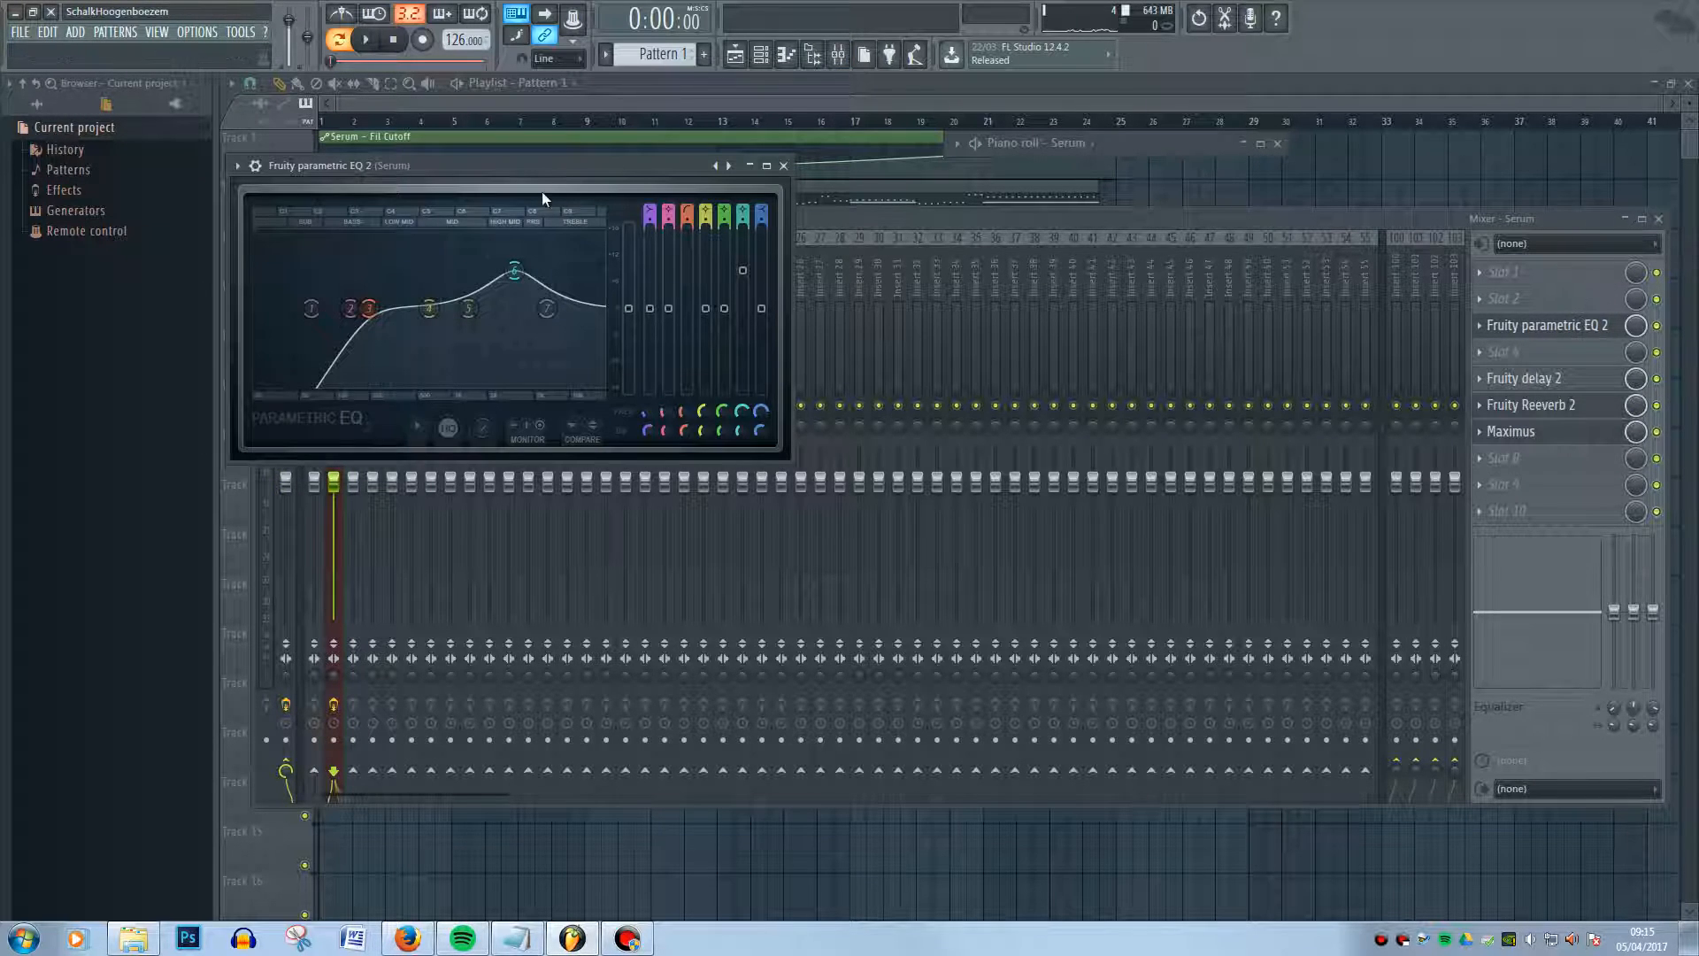
pyautogui.moveTo(577, 166); pyautogui.dragTo(1128, 308)
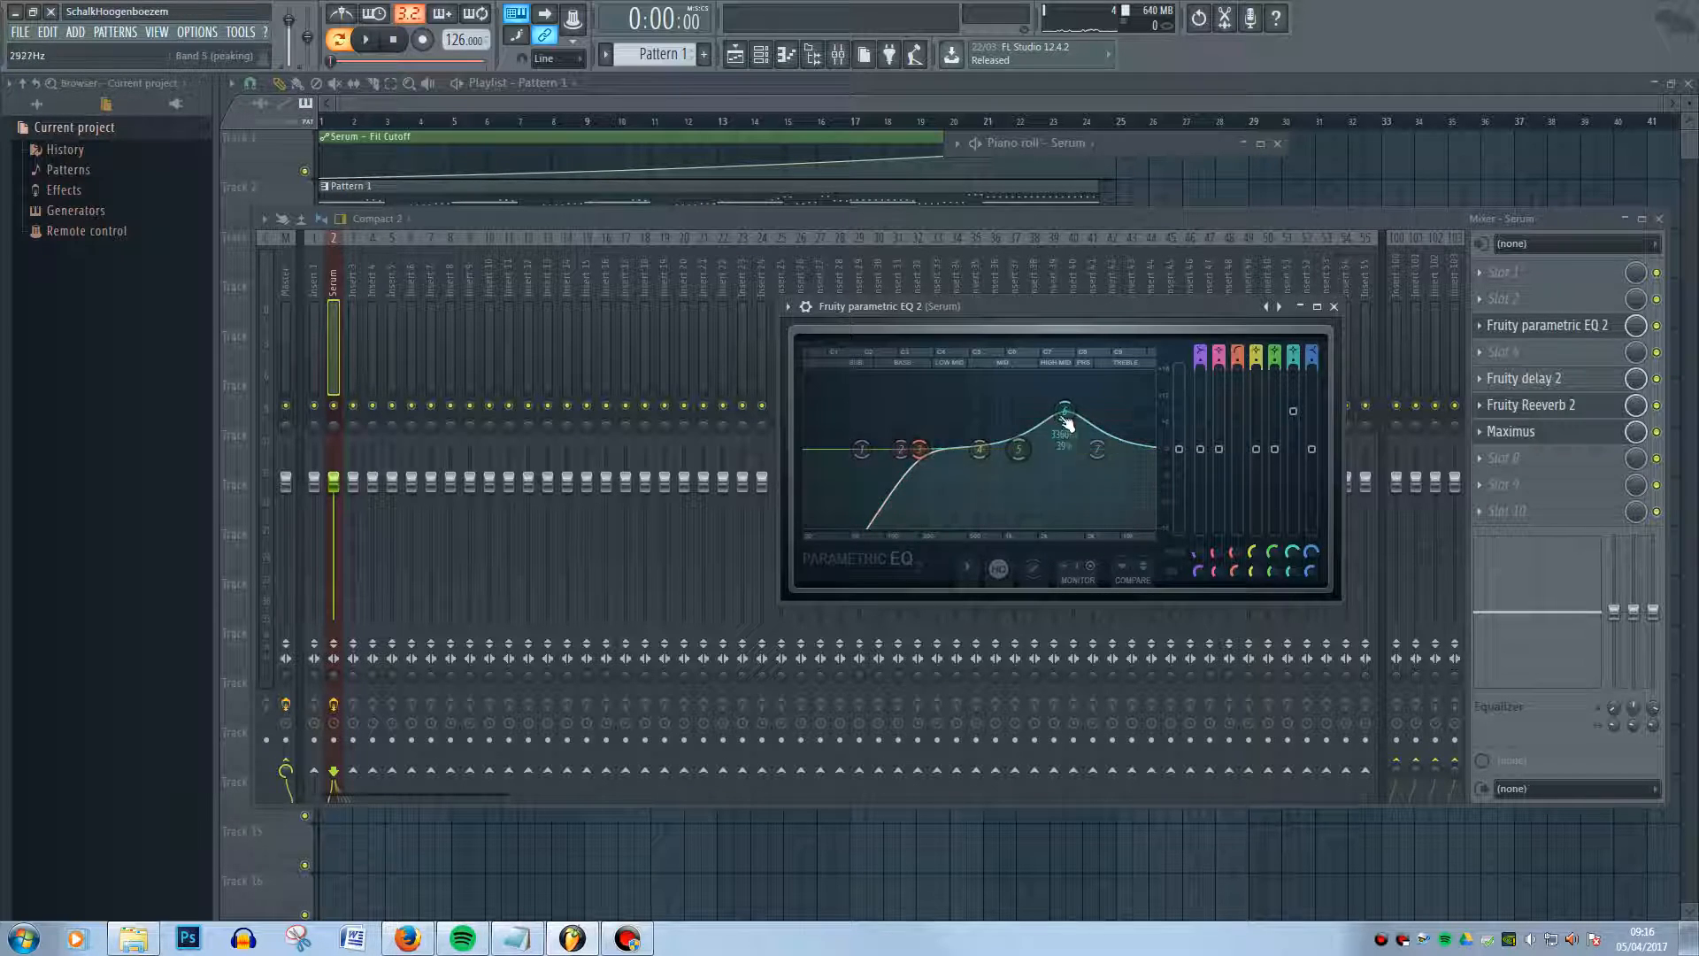
# Open Fruity delay 2 on the mixer's Serum track, reposition its window, and choose the ping-pong feedback mode
pyautogui.click(1602, 381)
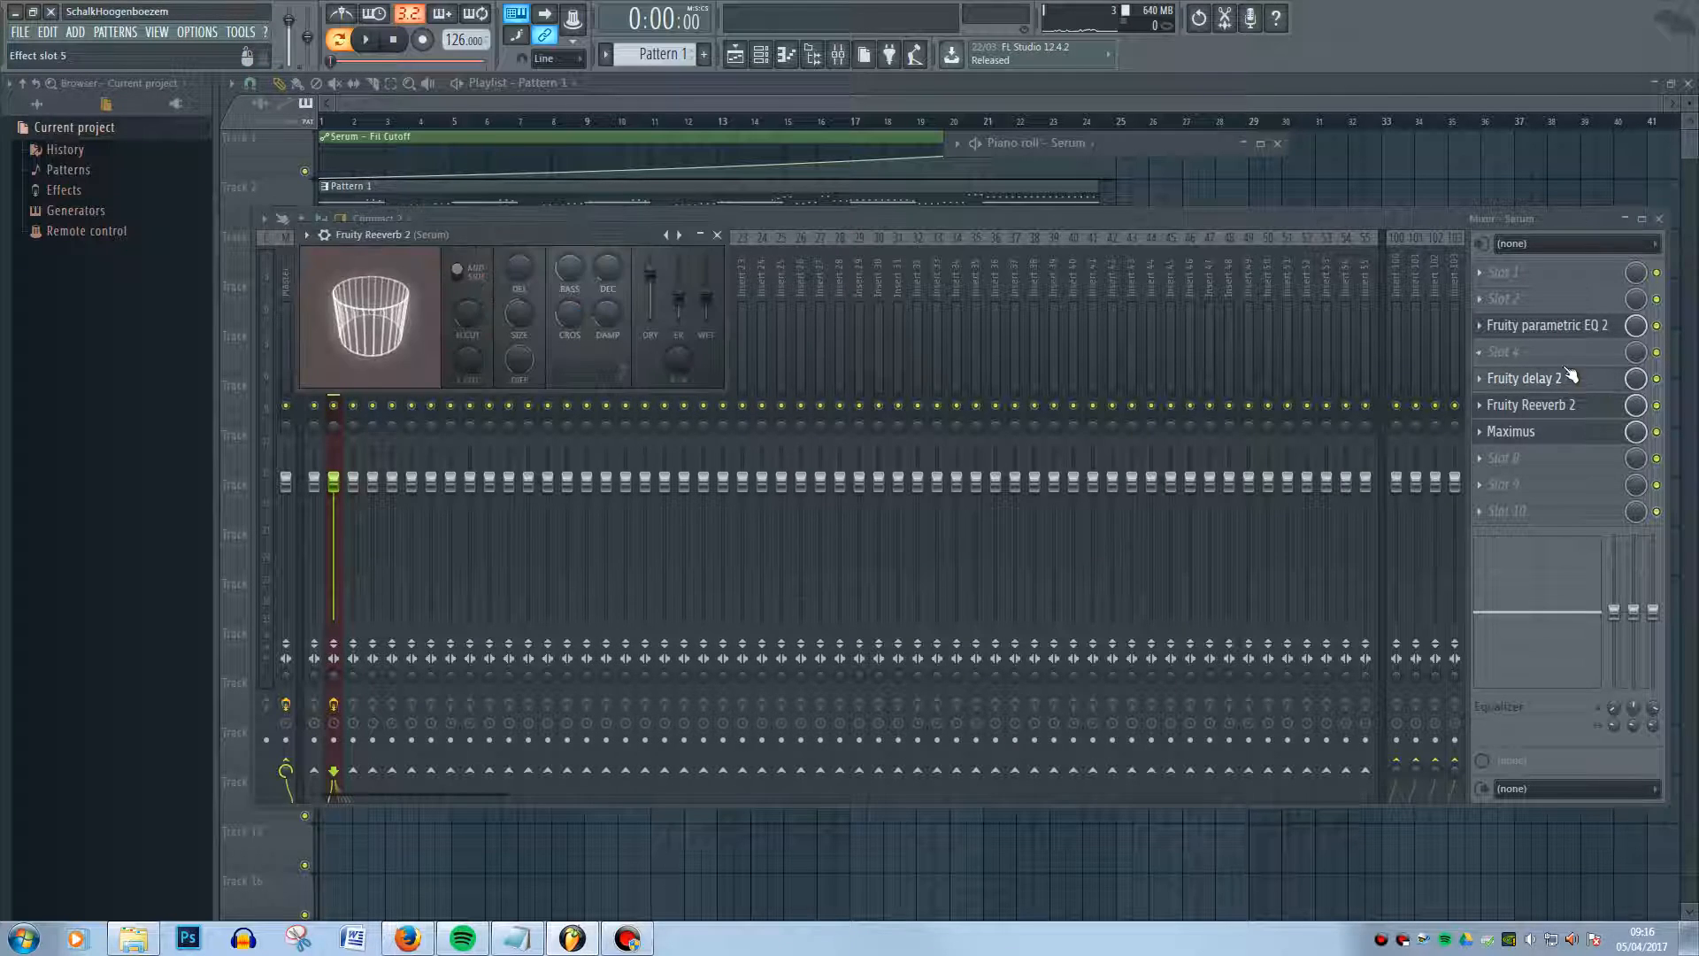
pyautogui.moveTo(538, 208); pyautogui.dragTo(774, 428)
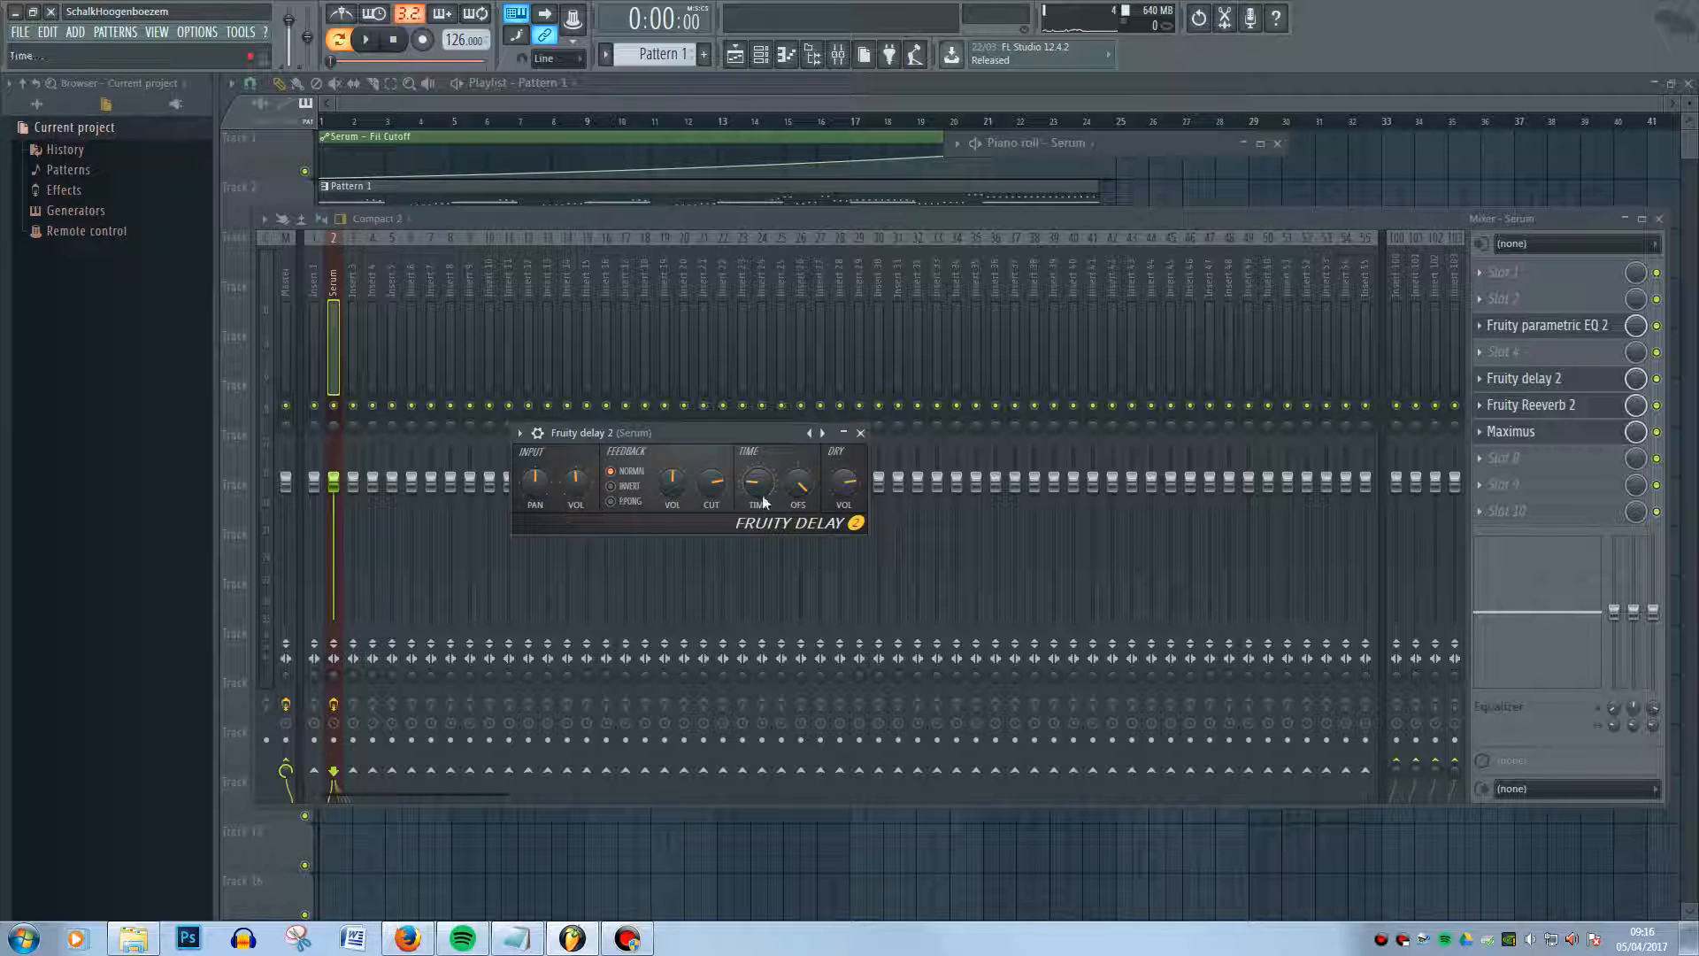
pyautogui.click(612, 502)
# Show the channel rack's channels, and audition the arrangement in the playlist from around bar 13
pyautogui.click(760, 55)
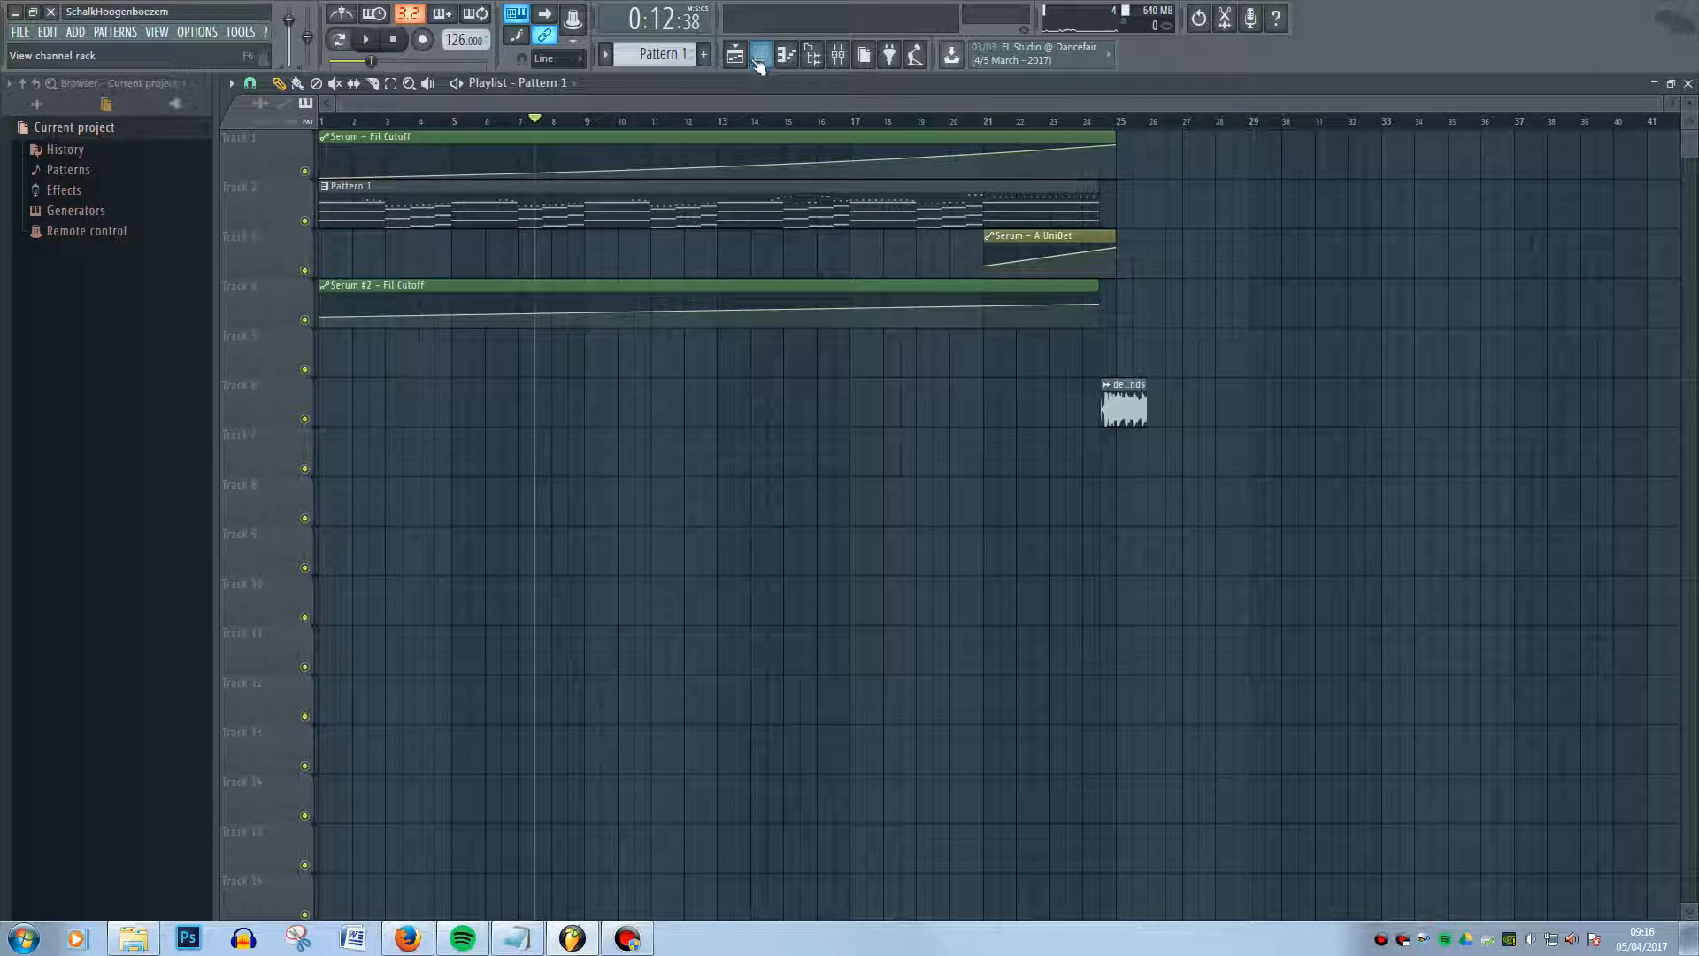
pyautogui.click(761, 55)
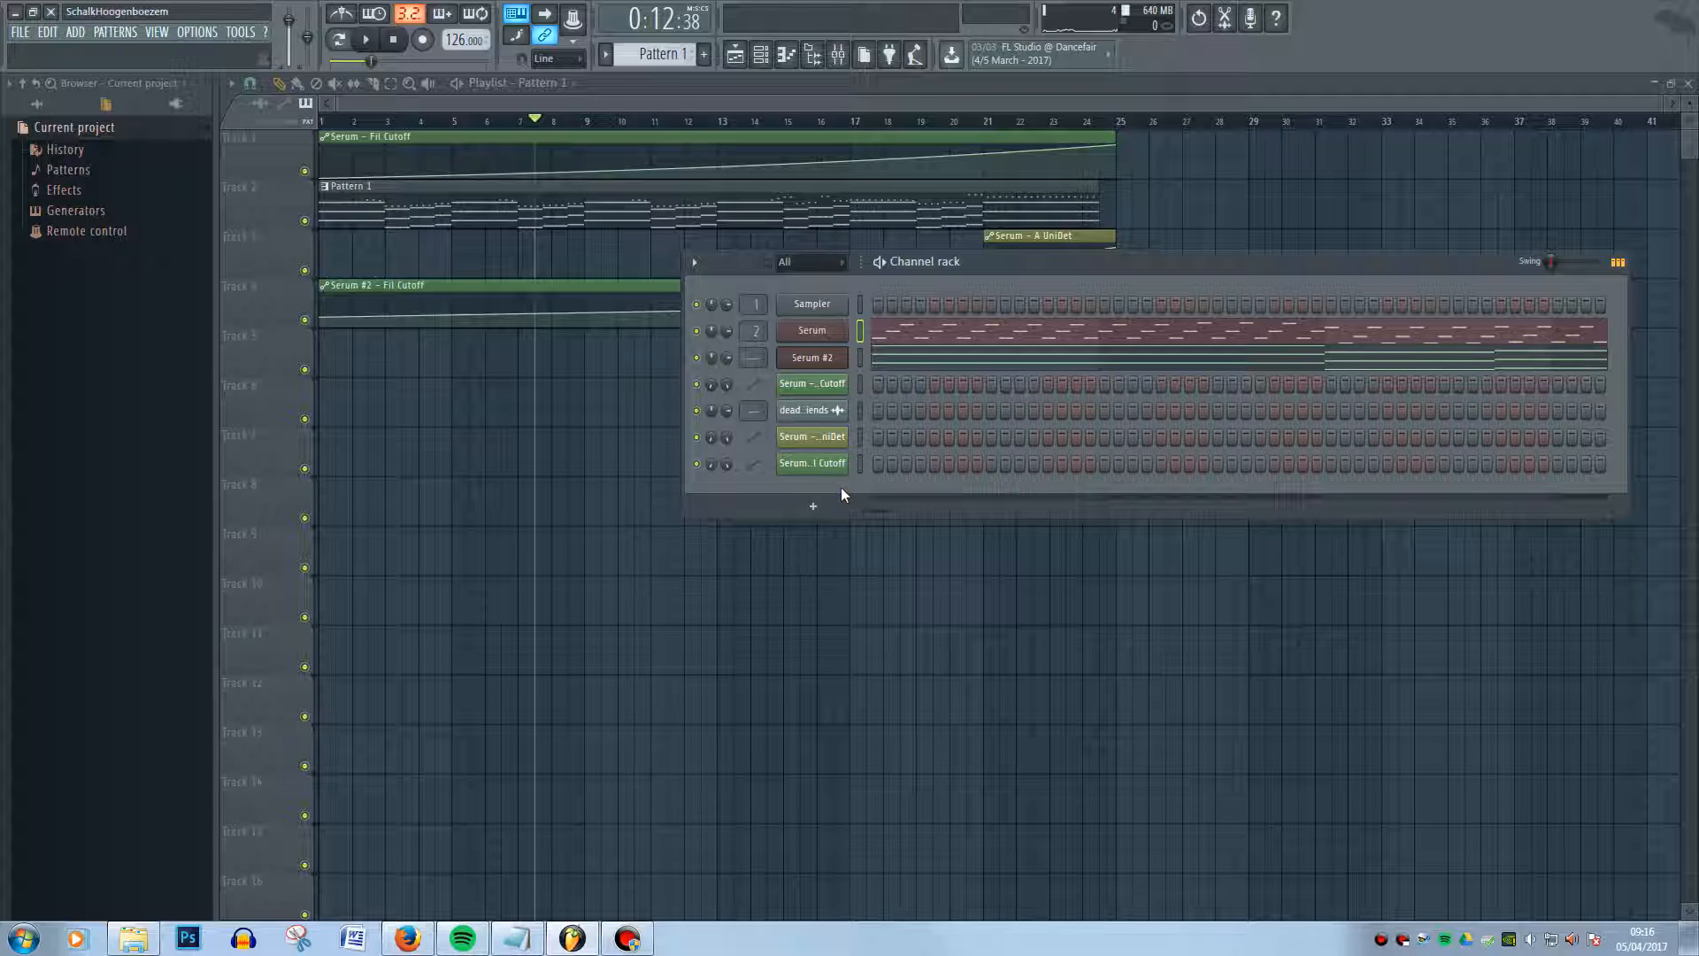
pyautogui.press('space')
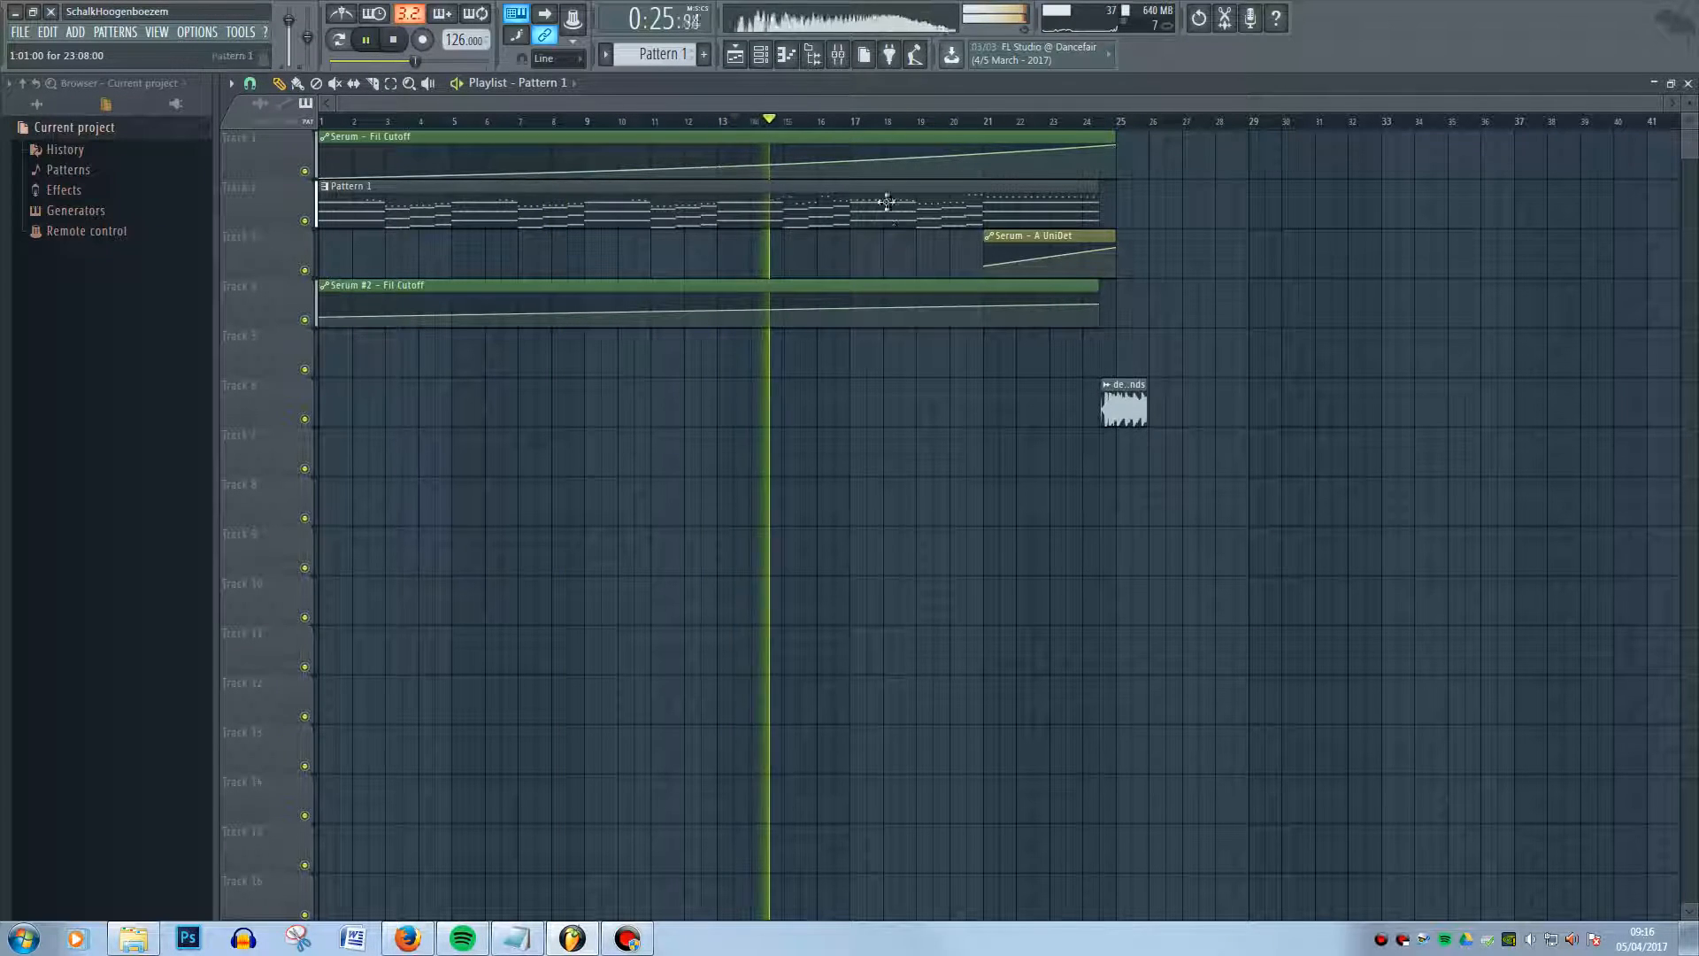
pyautogui.press('space')
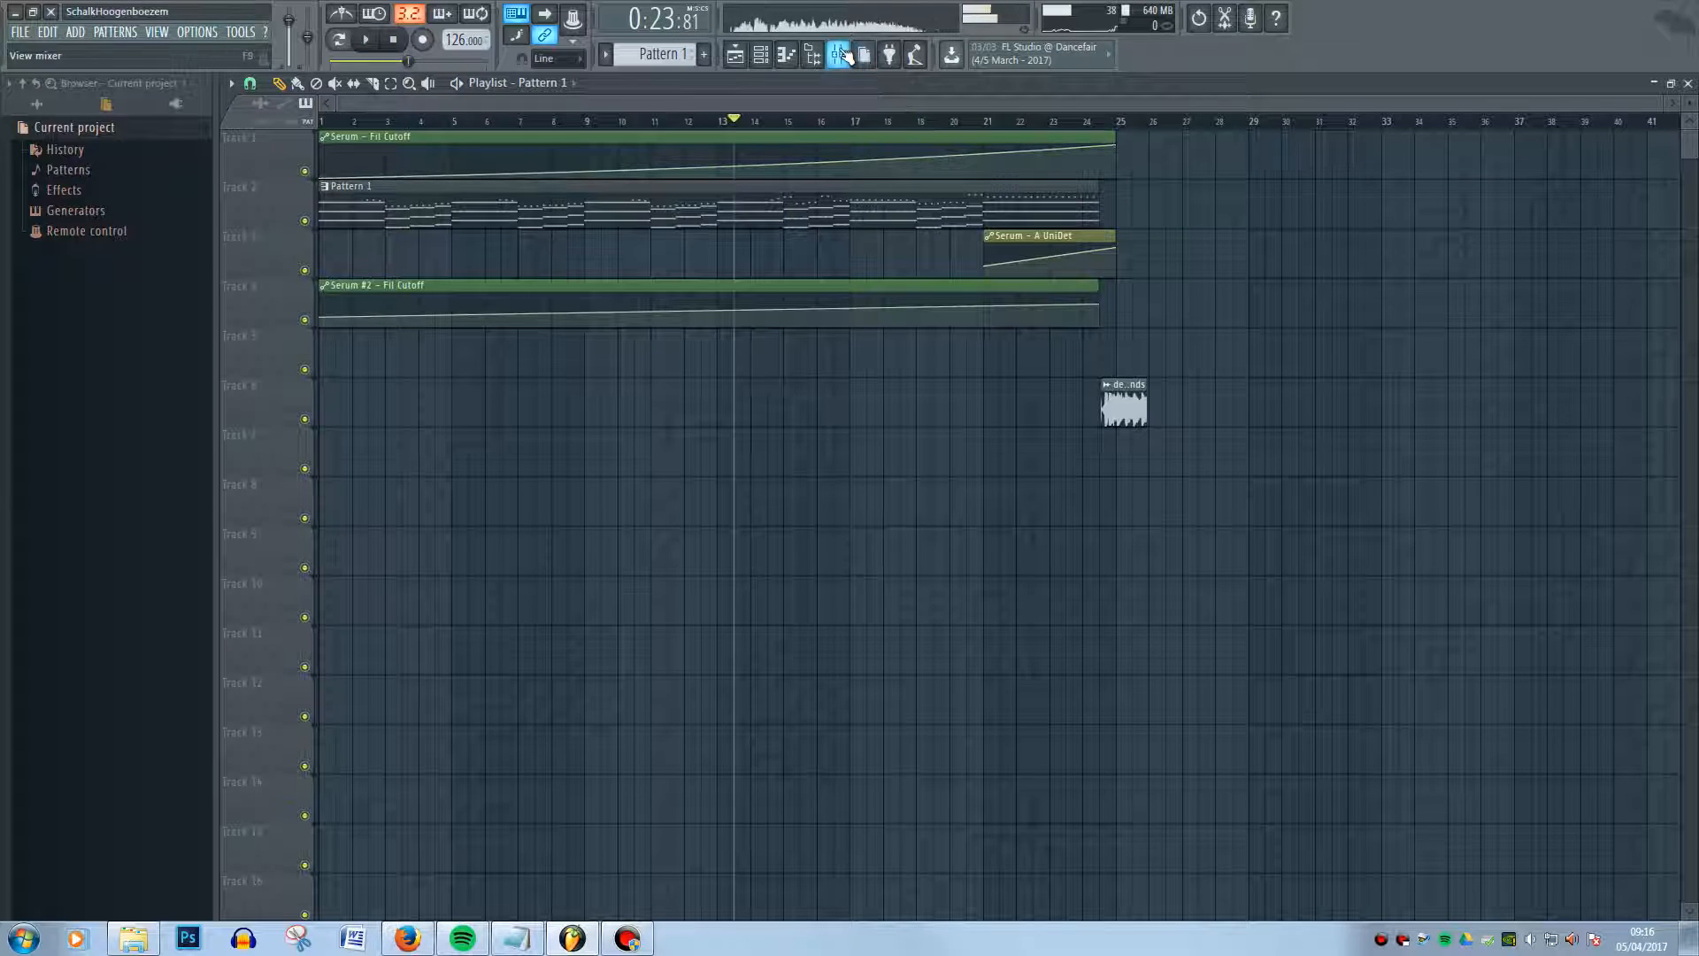
# Return to the mixer and examine Fruity Reeverb 2, Fruity parametric EQ 2 and Maximus on the Serum track
pyautogui.click(838, 54)
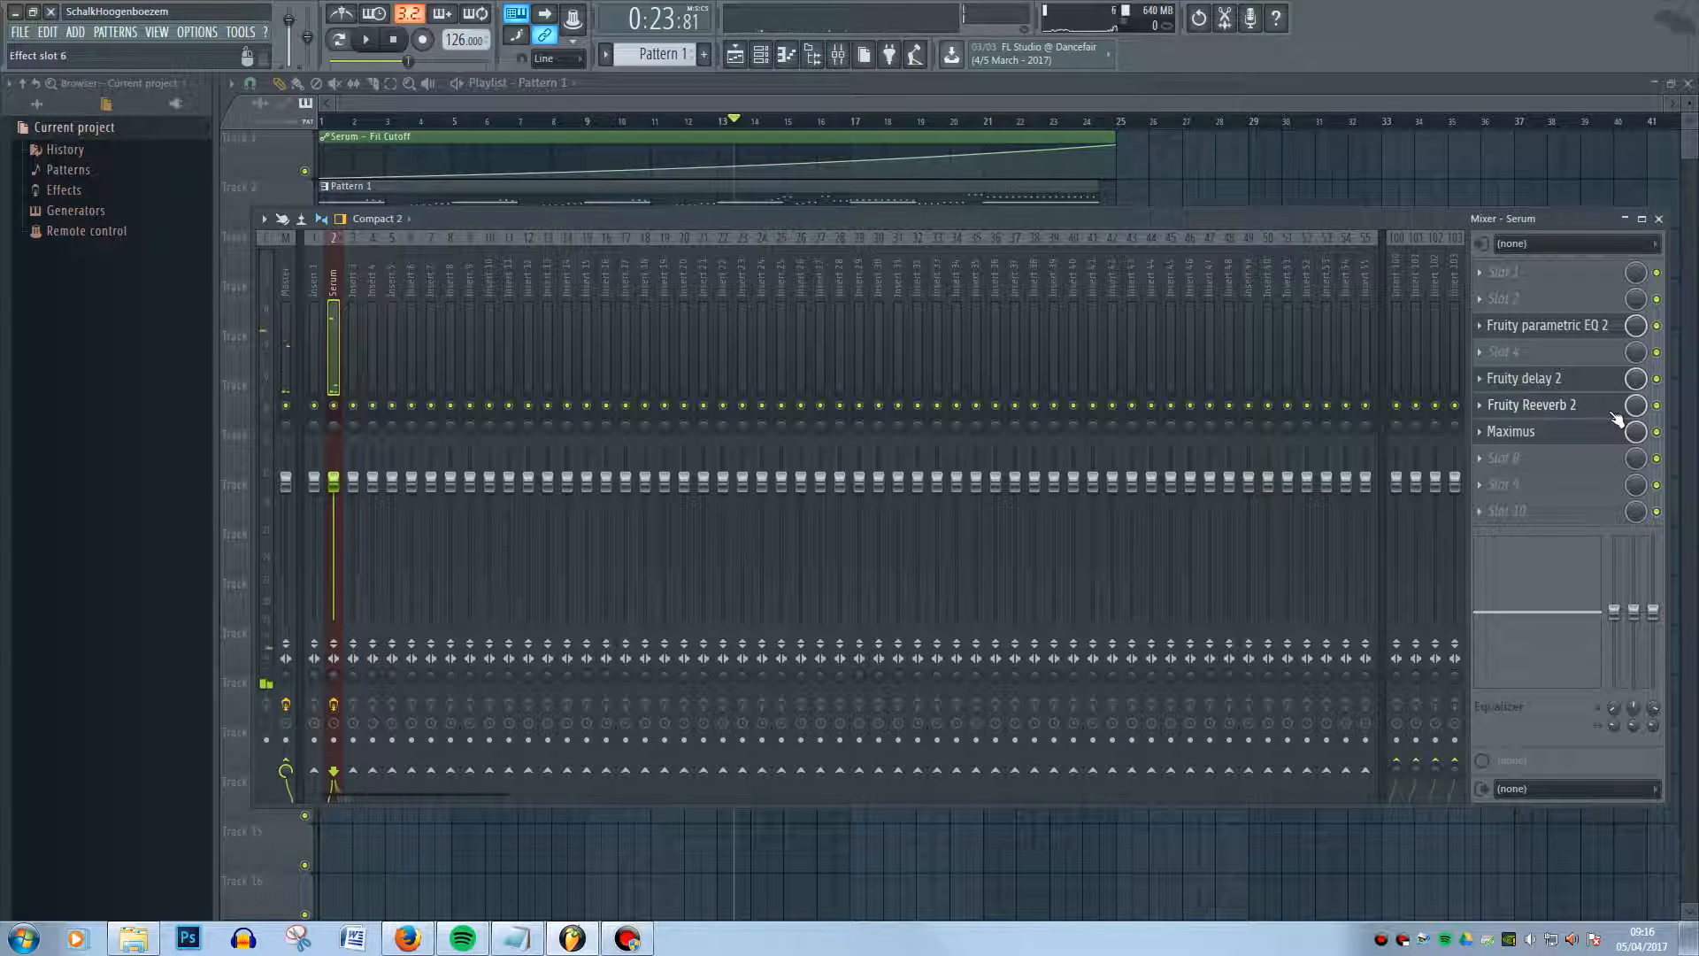
pyautogui.click(1614, 411)
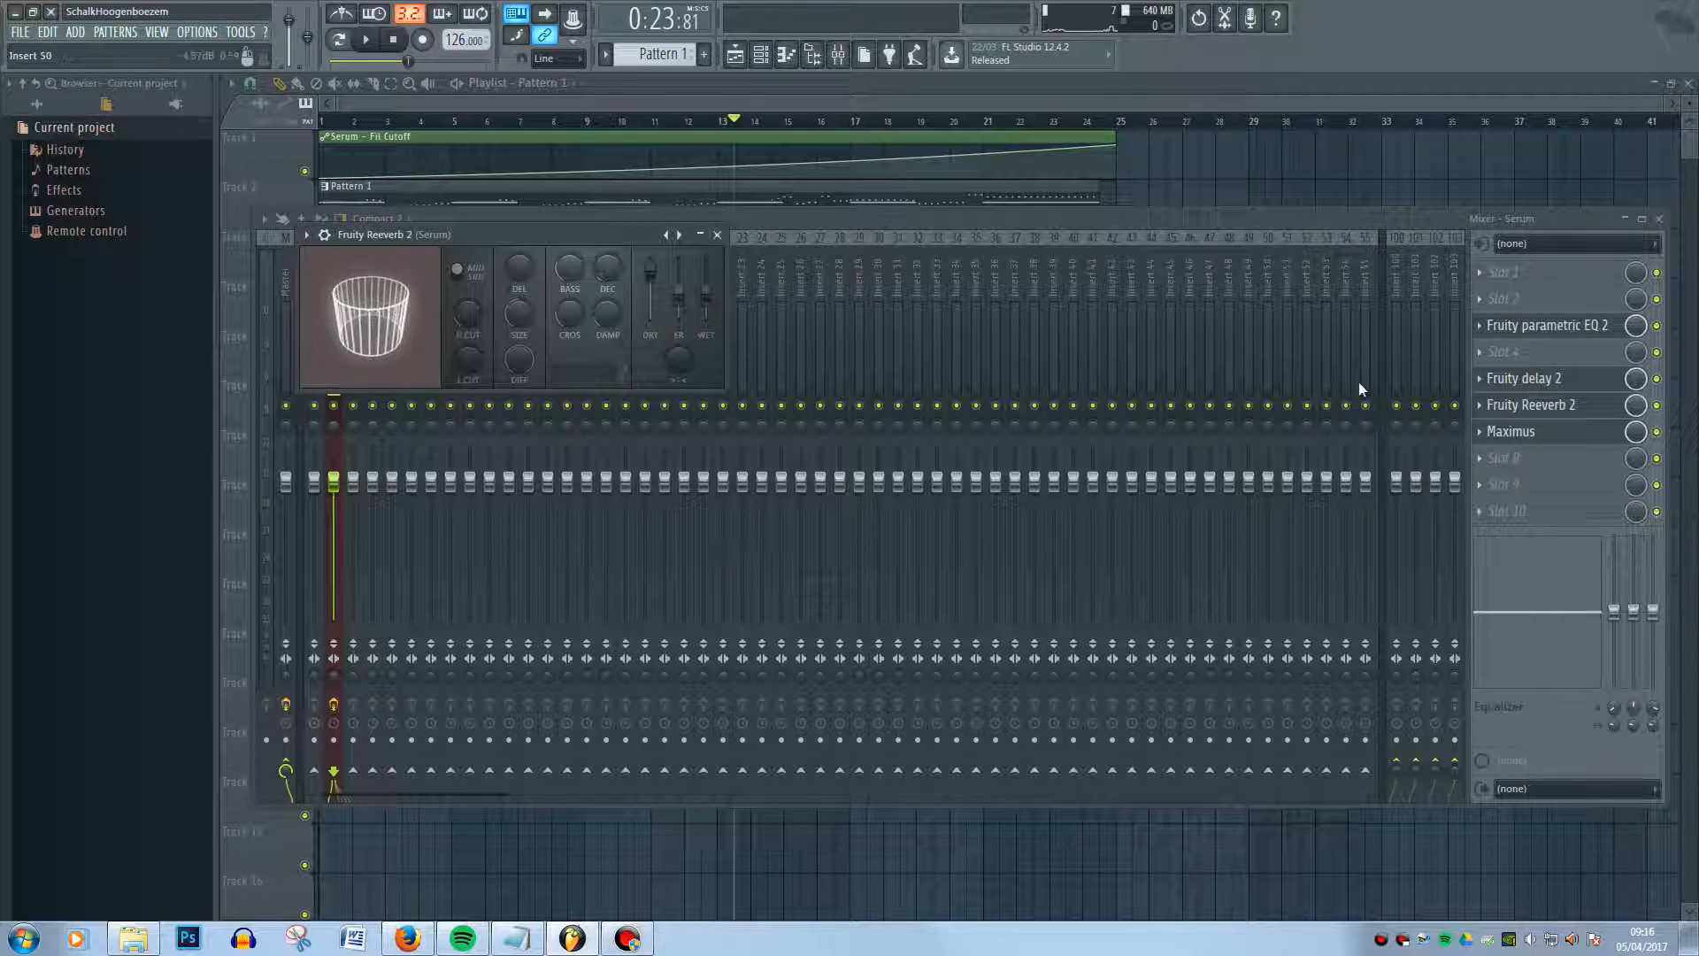
pyautogui.click(1545, 324)
pyautogui.click(1511, 431)
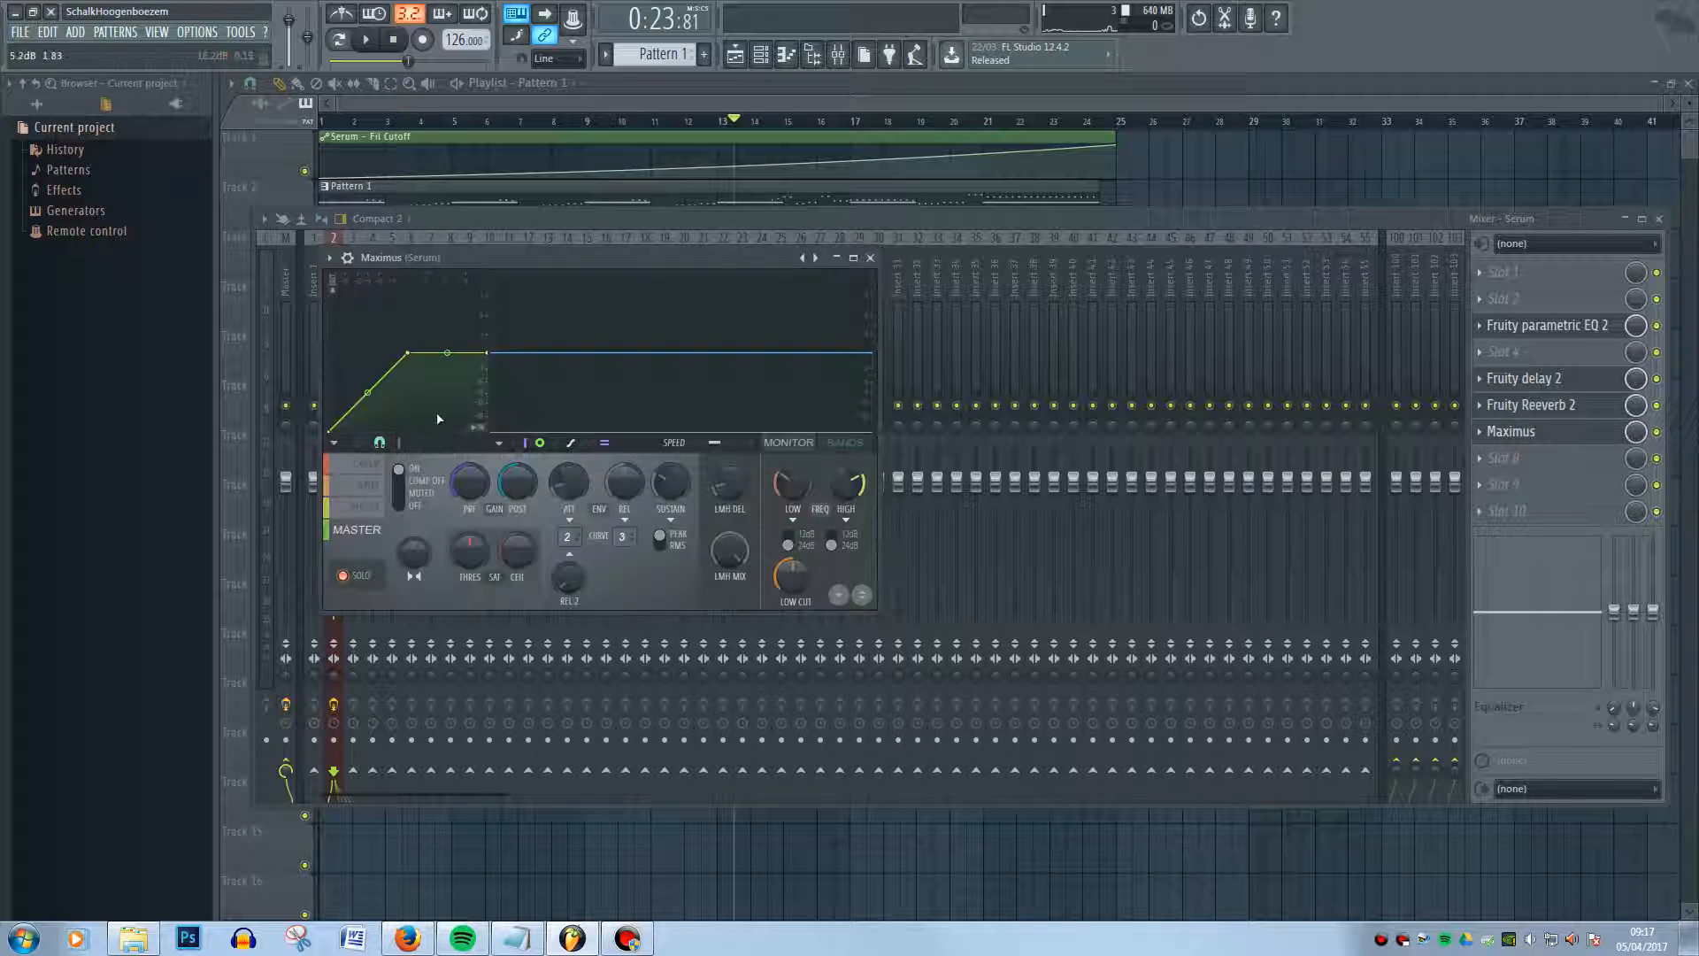
# Show the low band curve in Maximus, audition it briefly, and close the plugin
pyautogui.click(365, 476)
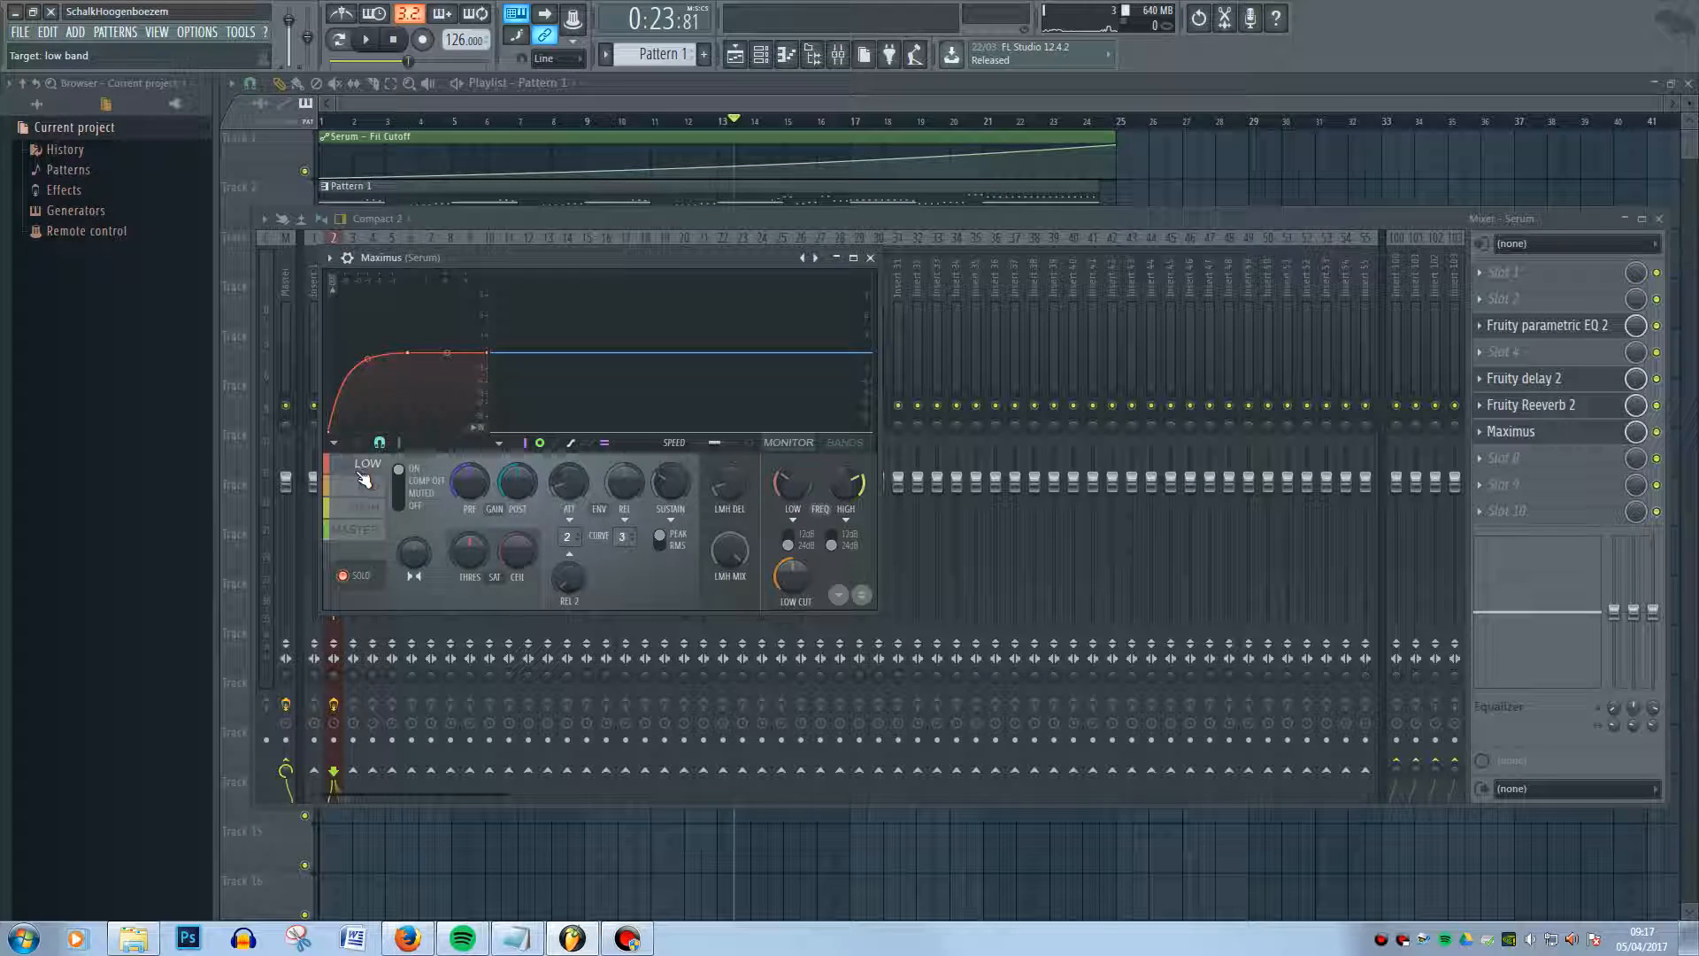
pyautogui.press('space')
pyautogui.press('space')
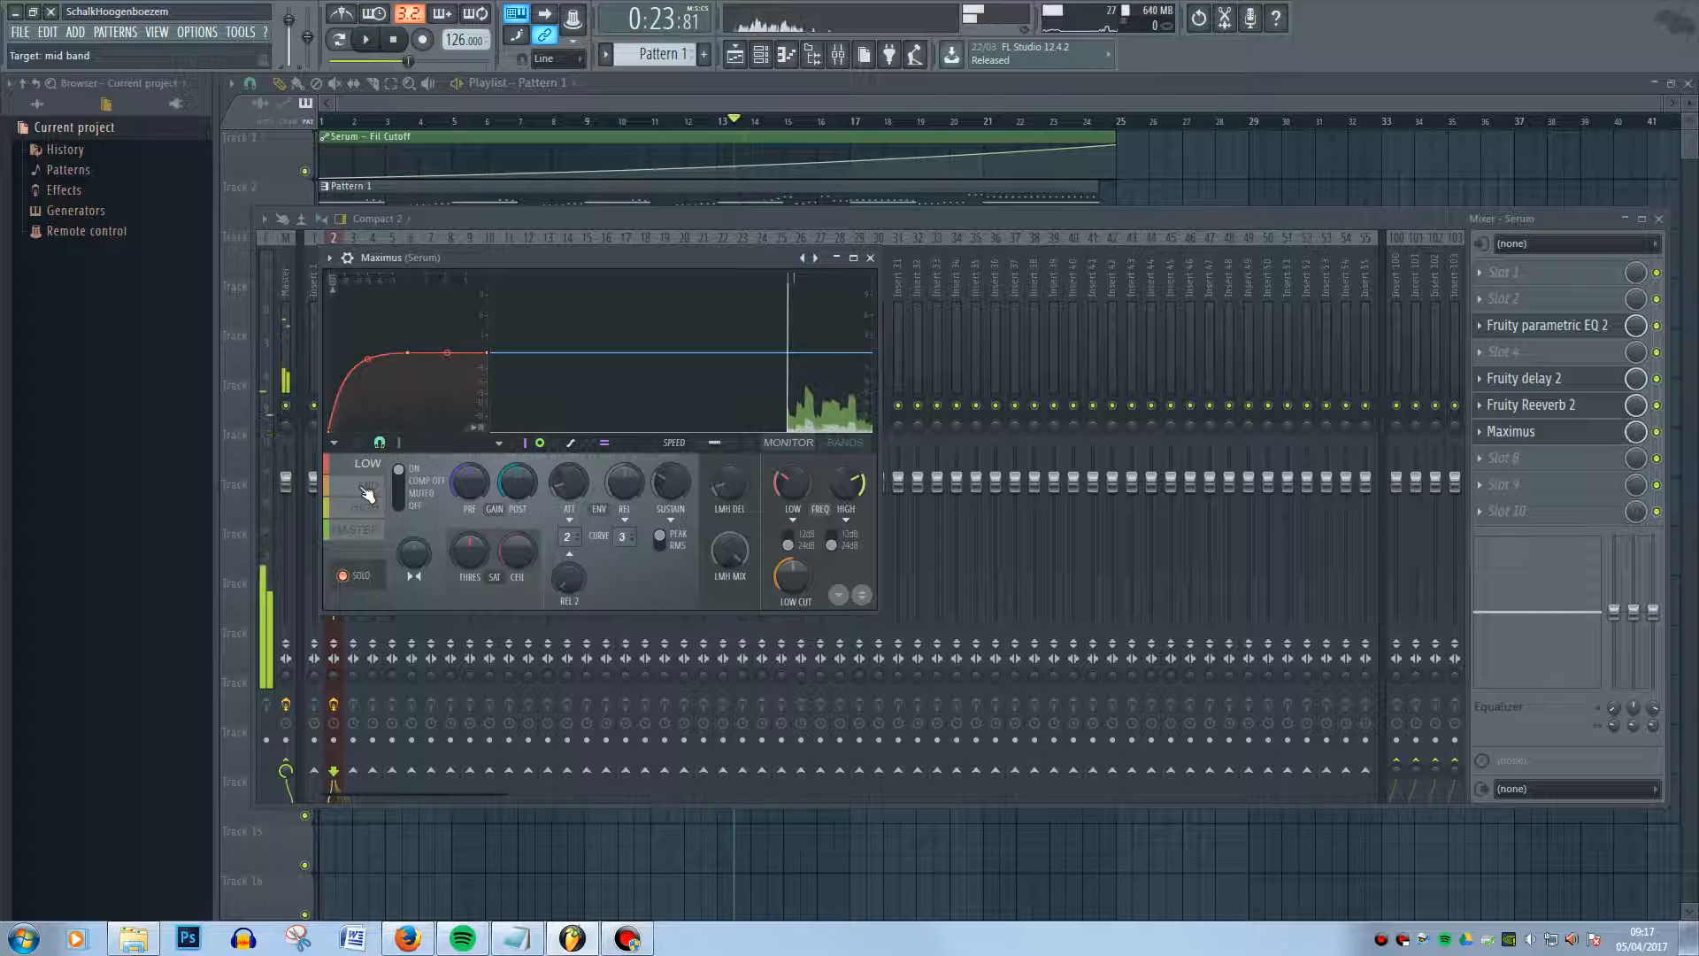
pyautogui.click(871, 258)
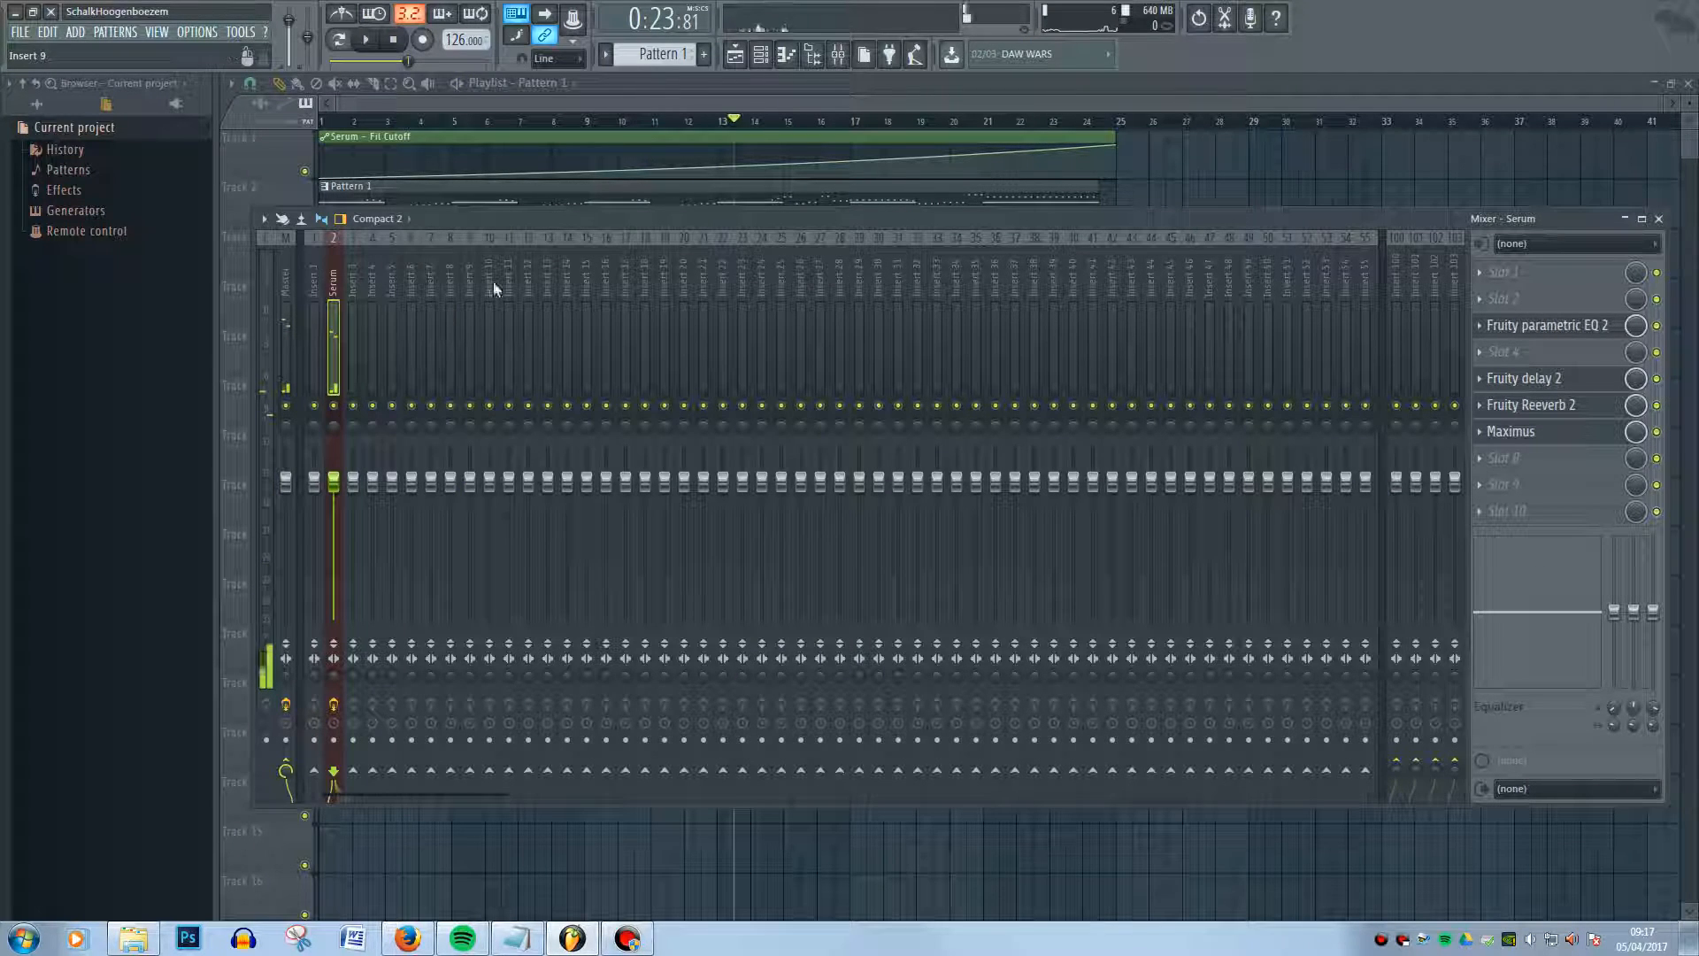
# Audition the Serum sound with the channel rack displayed and select the Serum track in the mixer
pyautogui.click(762, 55)
pyautogui.press('space')
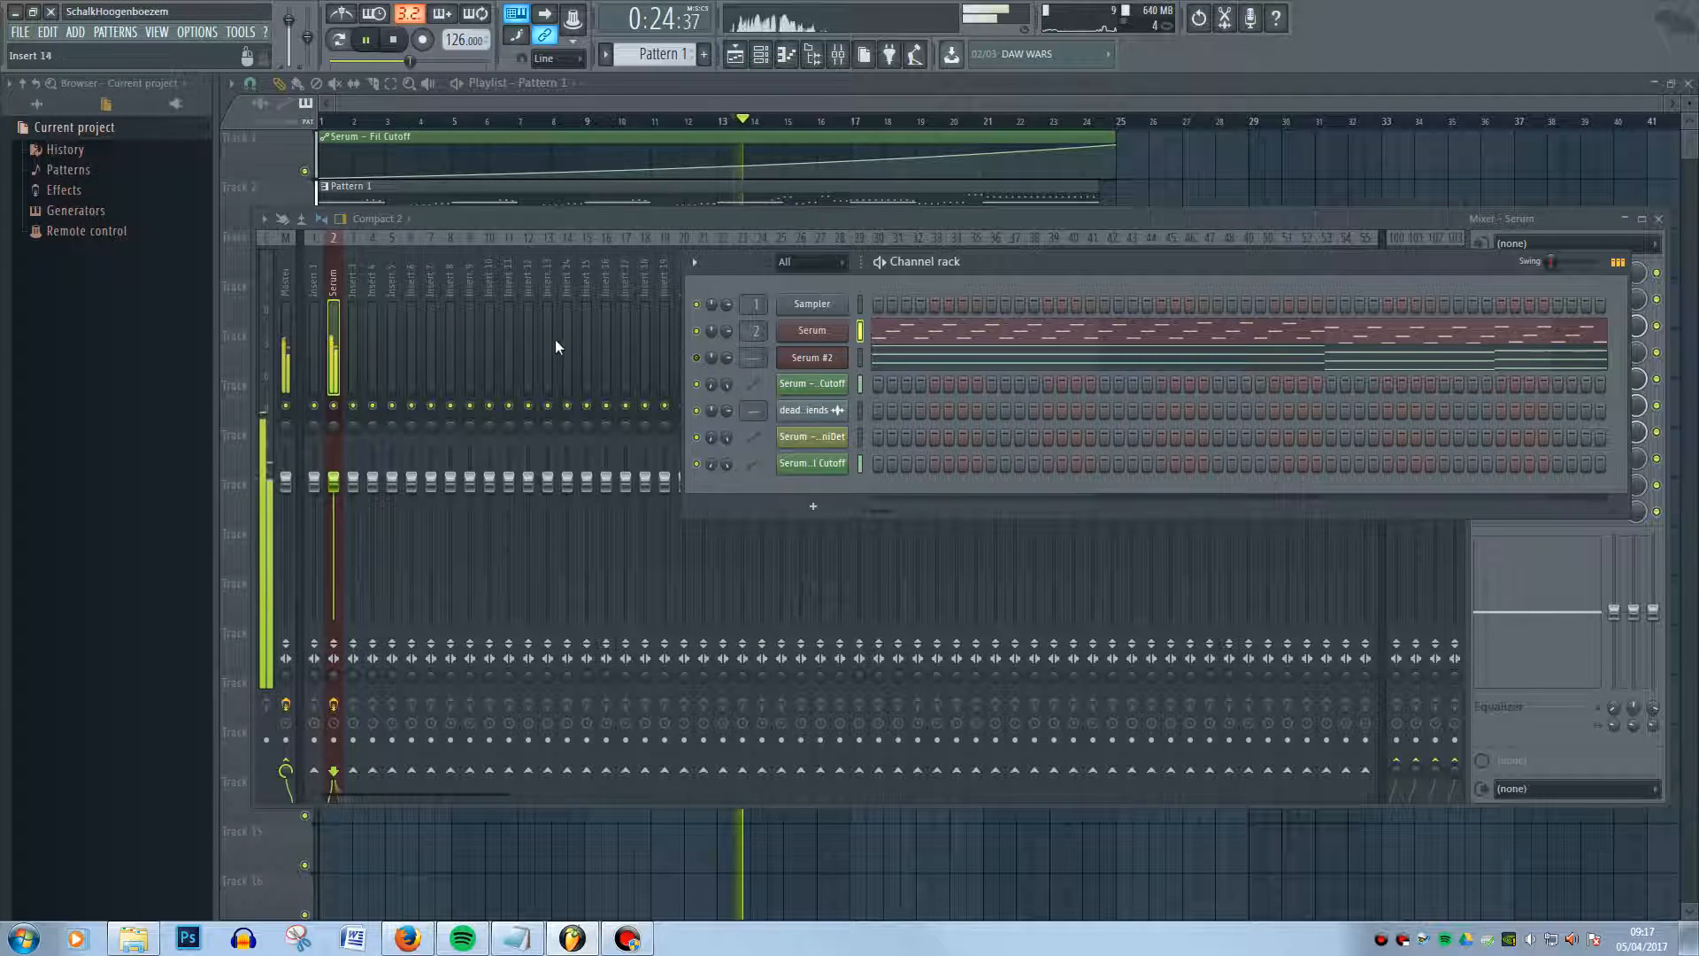
pyautogui.click(340, 271)
pyautogui.press('space')
# Reopen the Serum track's parametric EQ 2 and Maximus, and audition the sound with the Maximus low band displayed
pyautogui.click(1545, 325)
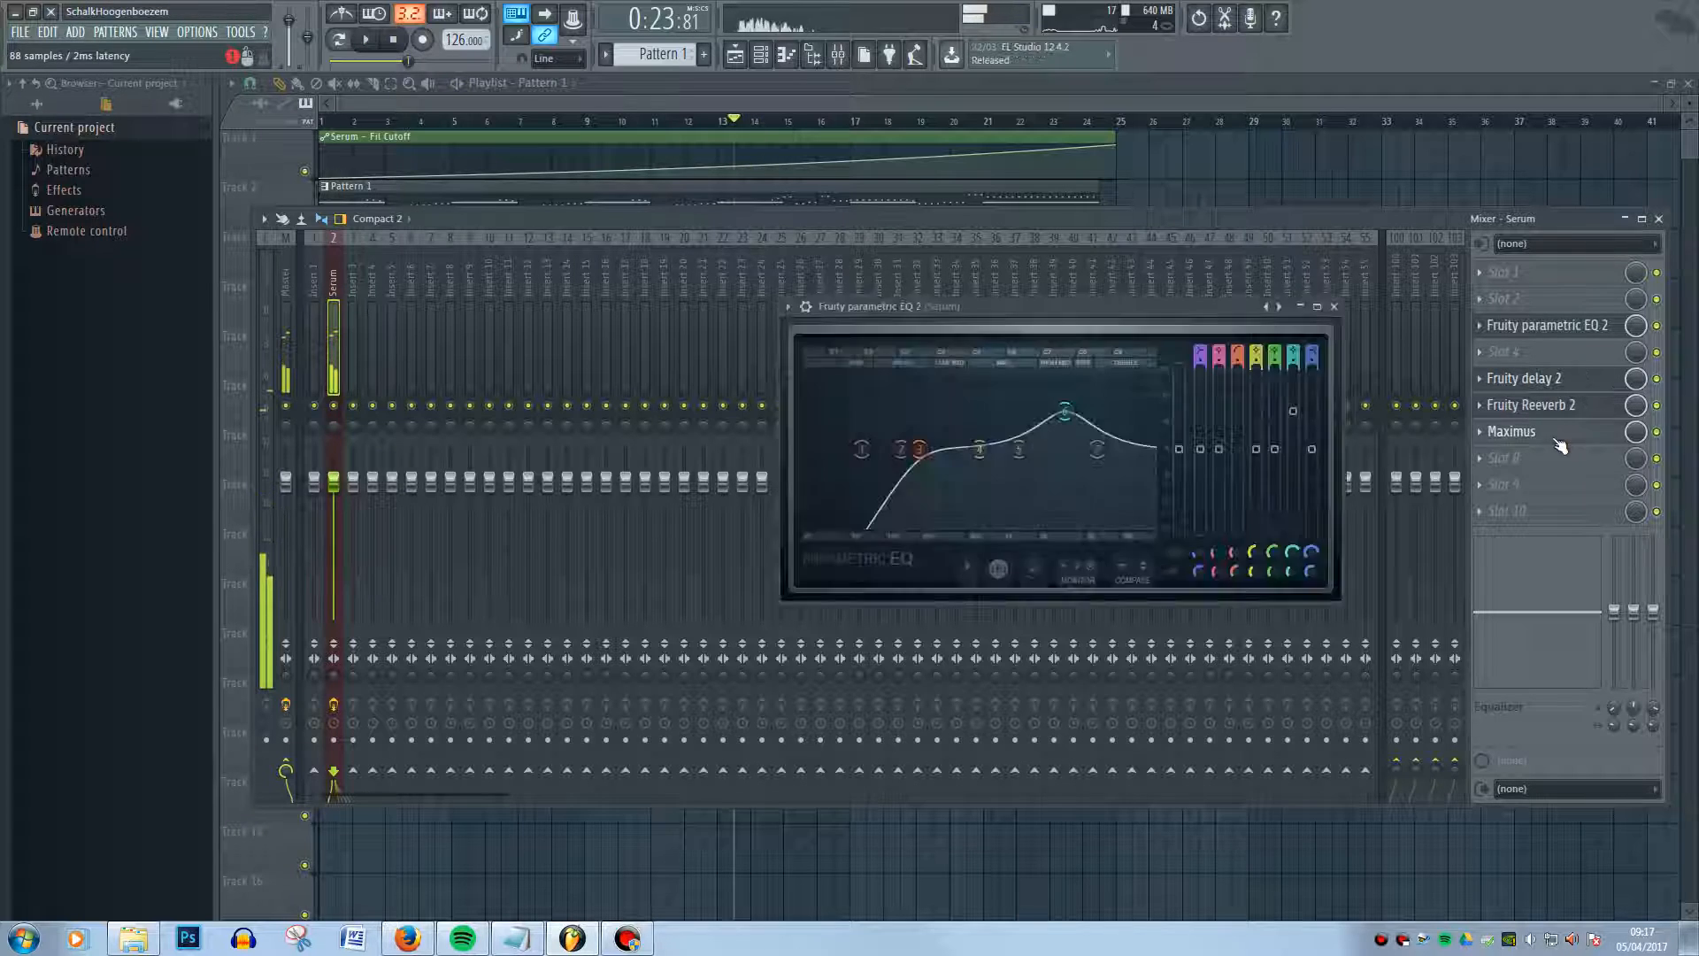
pyautogui.click(1536, 431)
pyautogui.press('space')
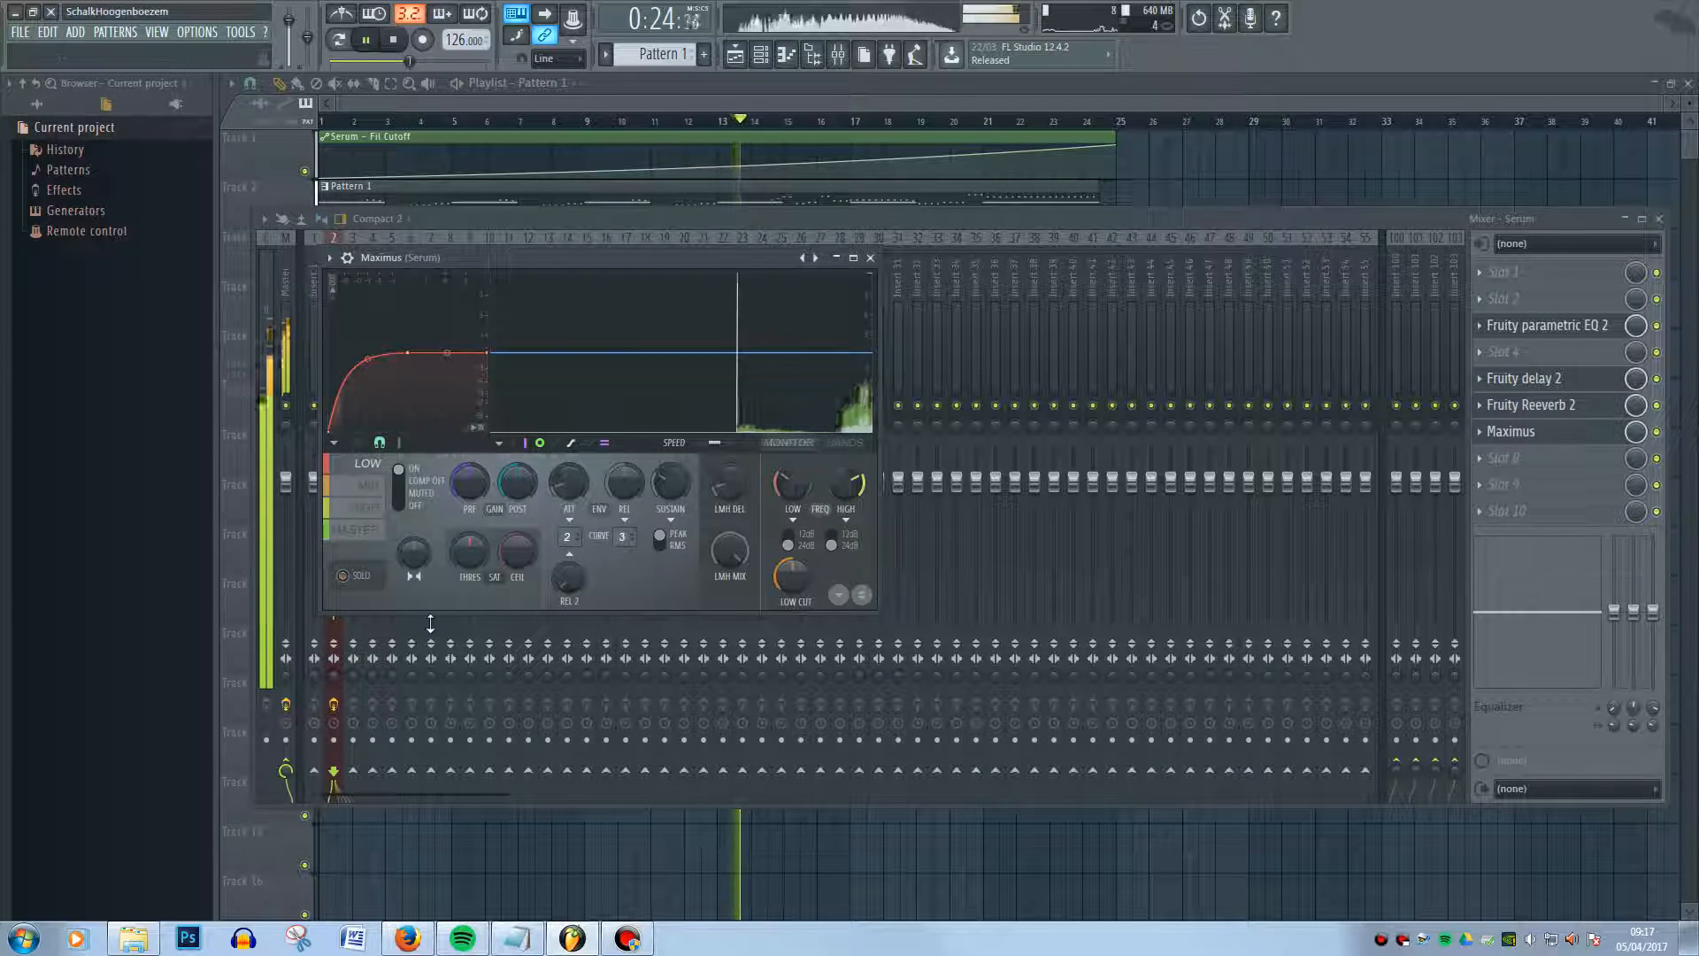
pyautogui.press('space')
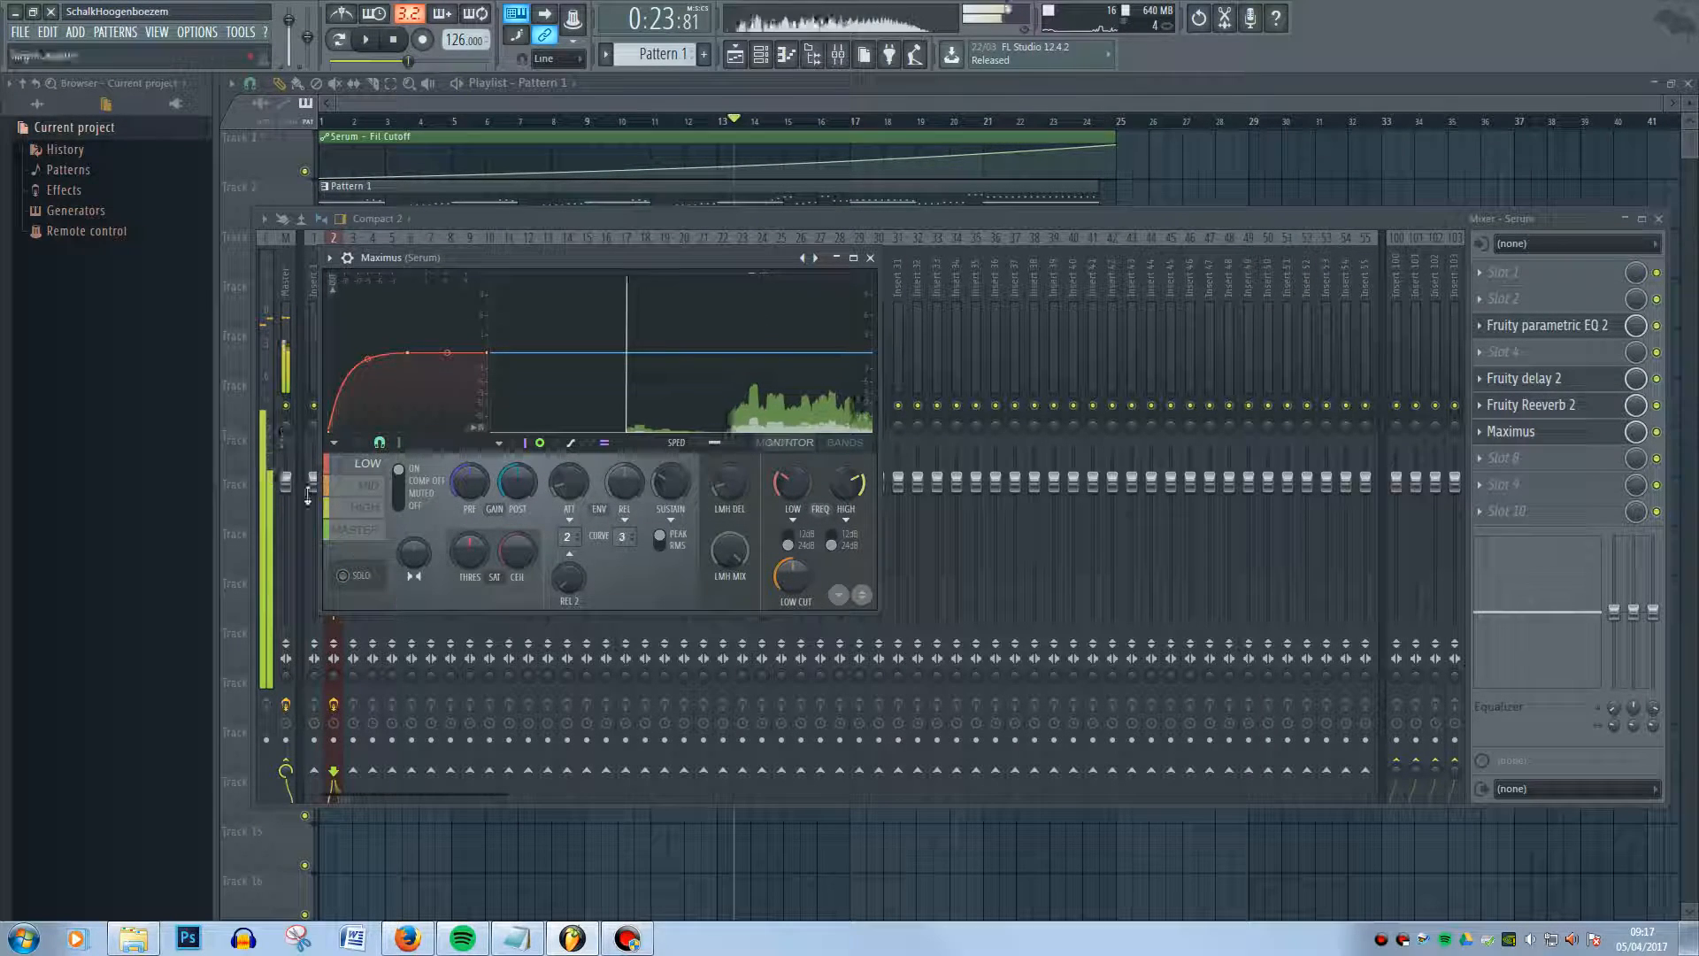
# Go through the mid, high and master band curves in Maximus and audition the sound with the master displayed
pyautogui.click(368, 485)
pyautogui.click(371, 522)
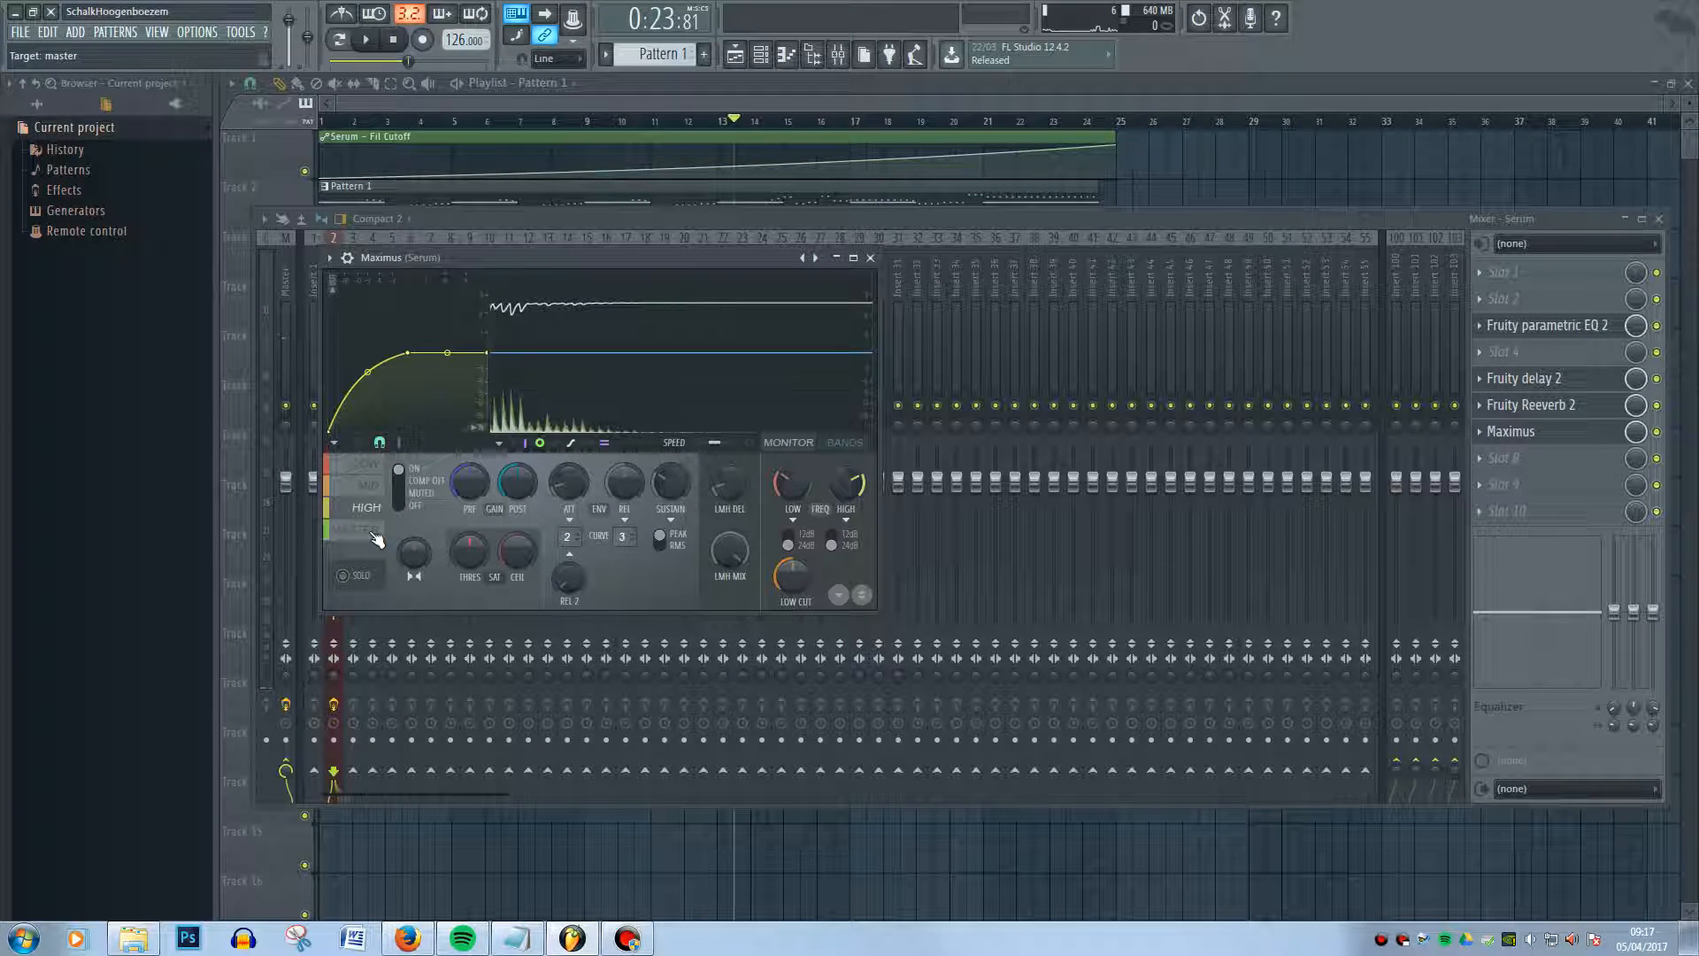
pyautogui.click(376, 536)
pyautogui.press('space')
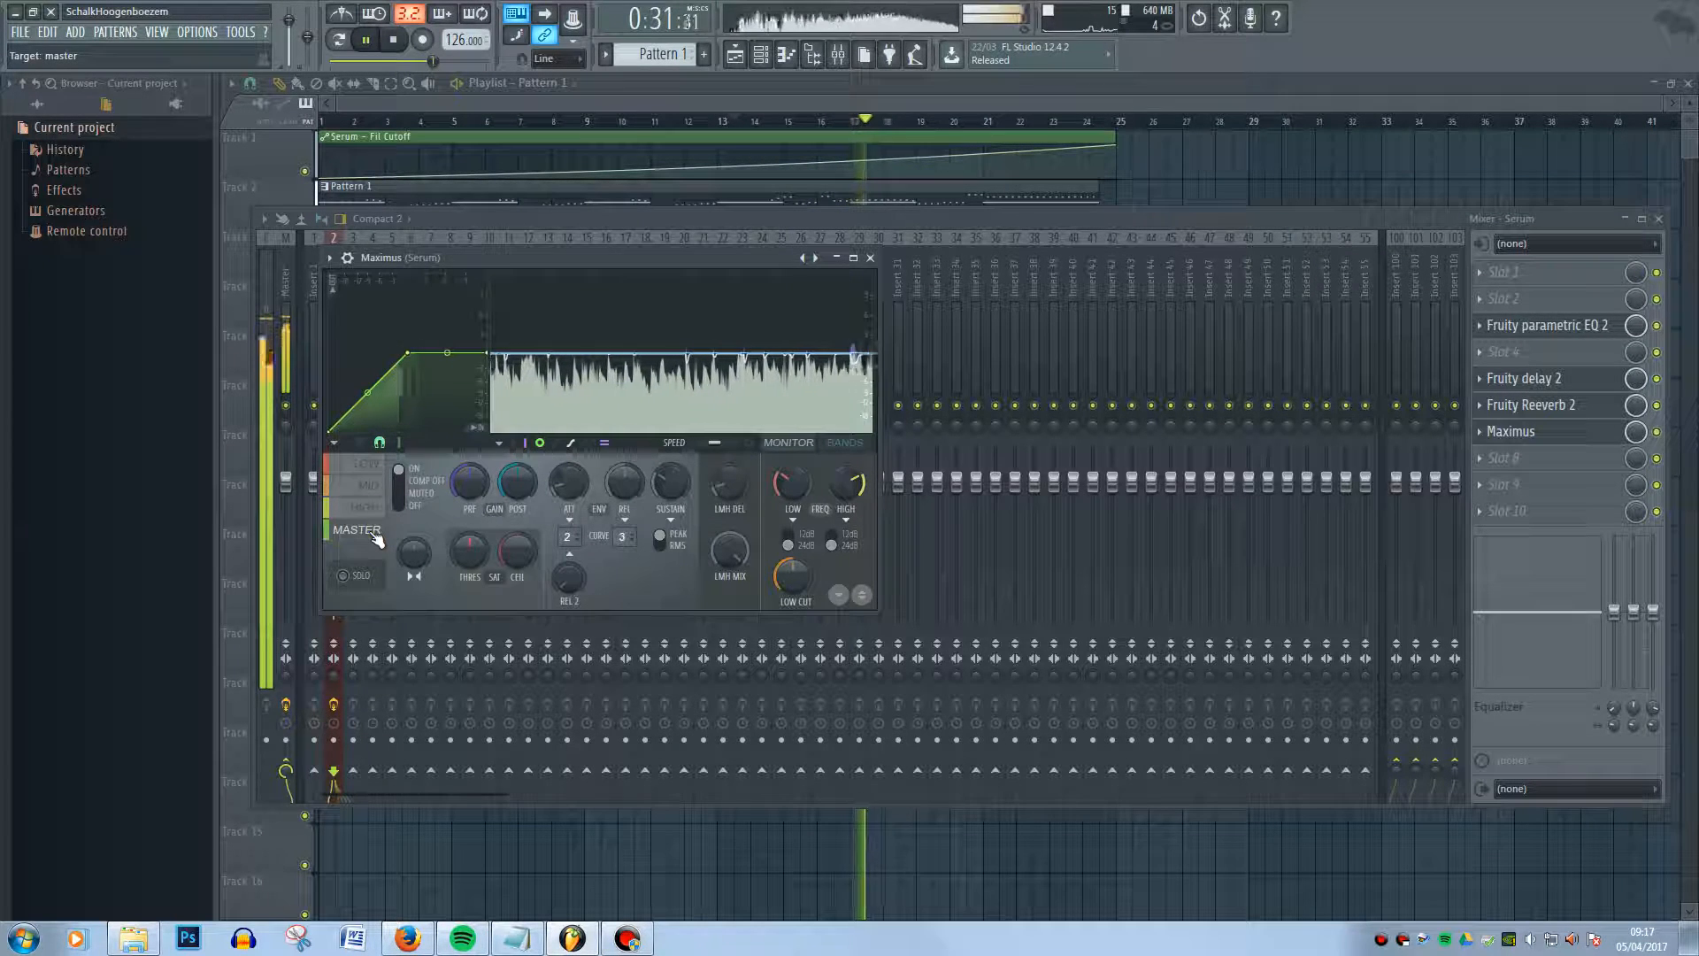
pyautogui.press('space')
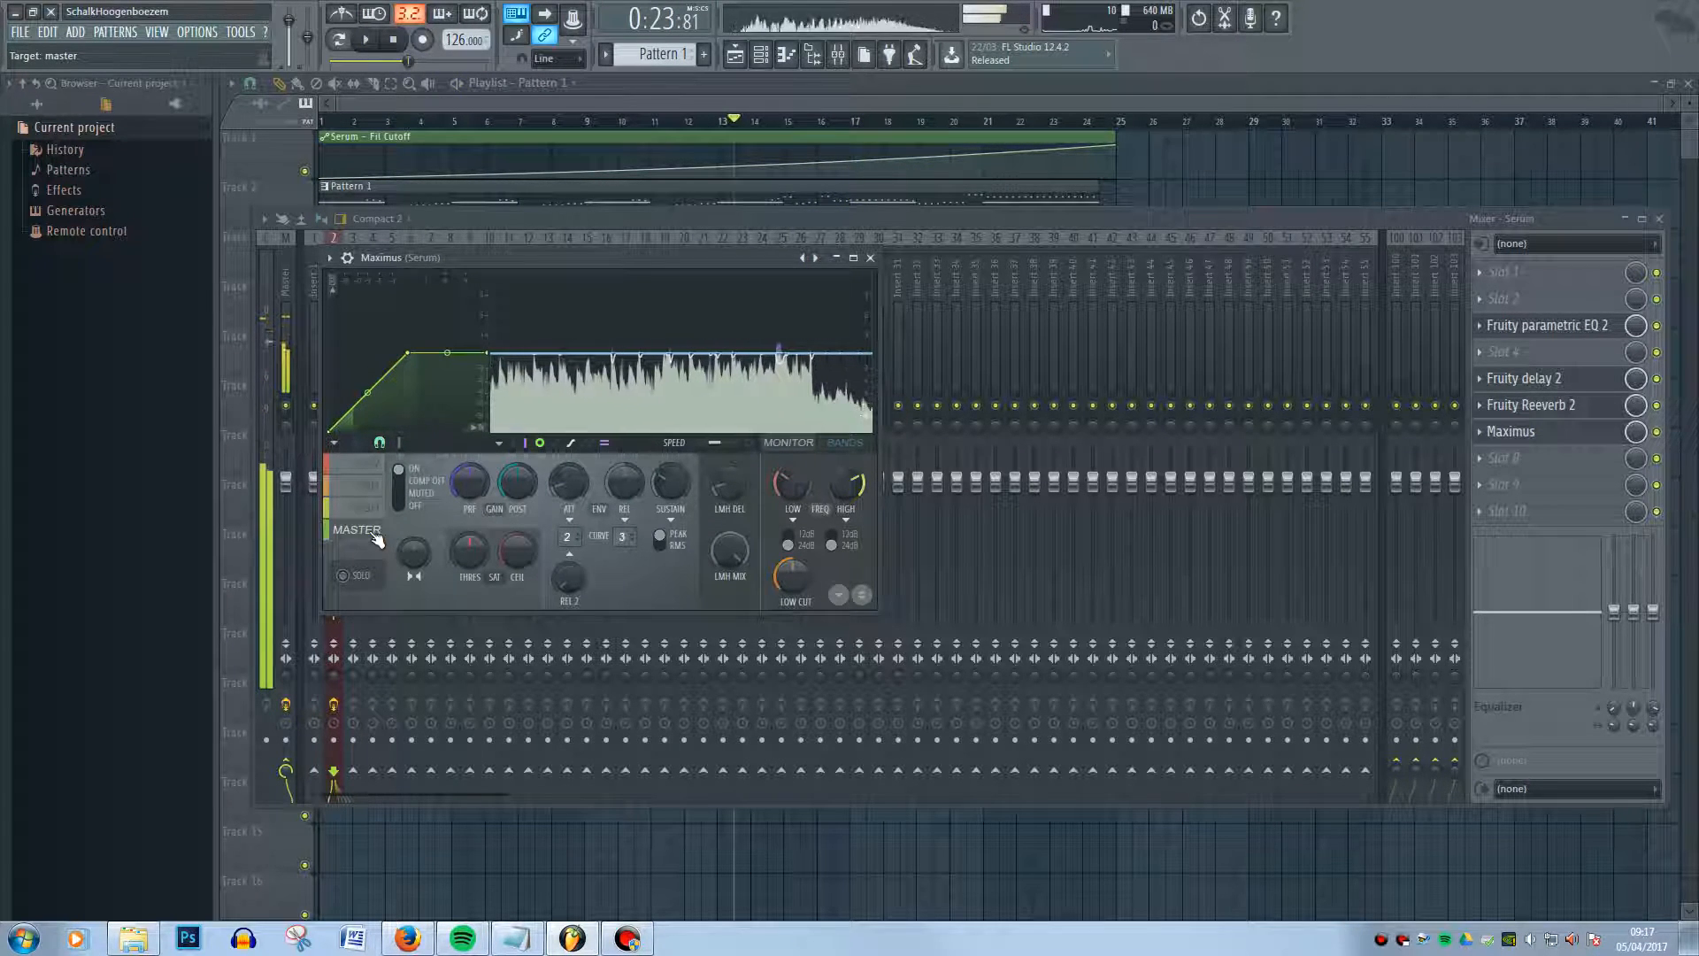
# Leave Maximus and the mixer, and open the Serum channel's notes in a maximized piano roll zoomed to the pattern
pyautogui.click(1213, 219)
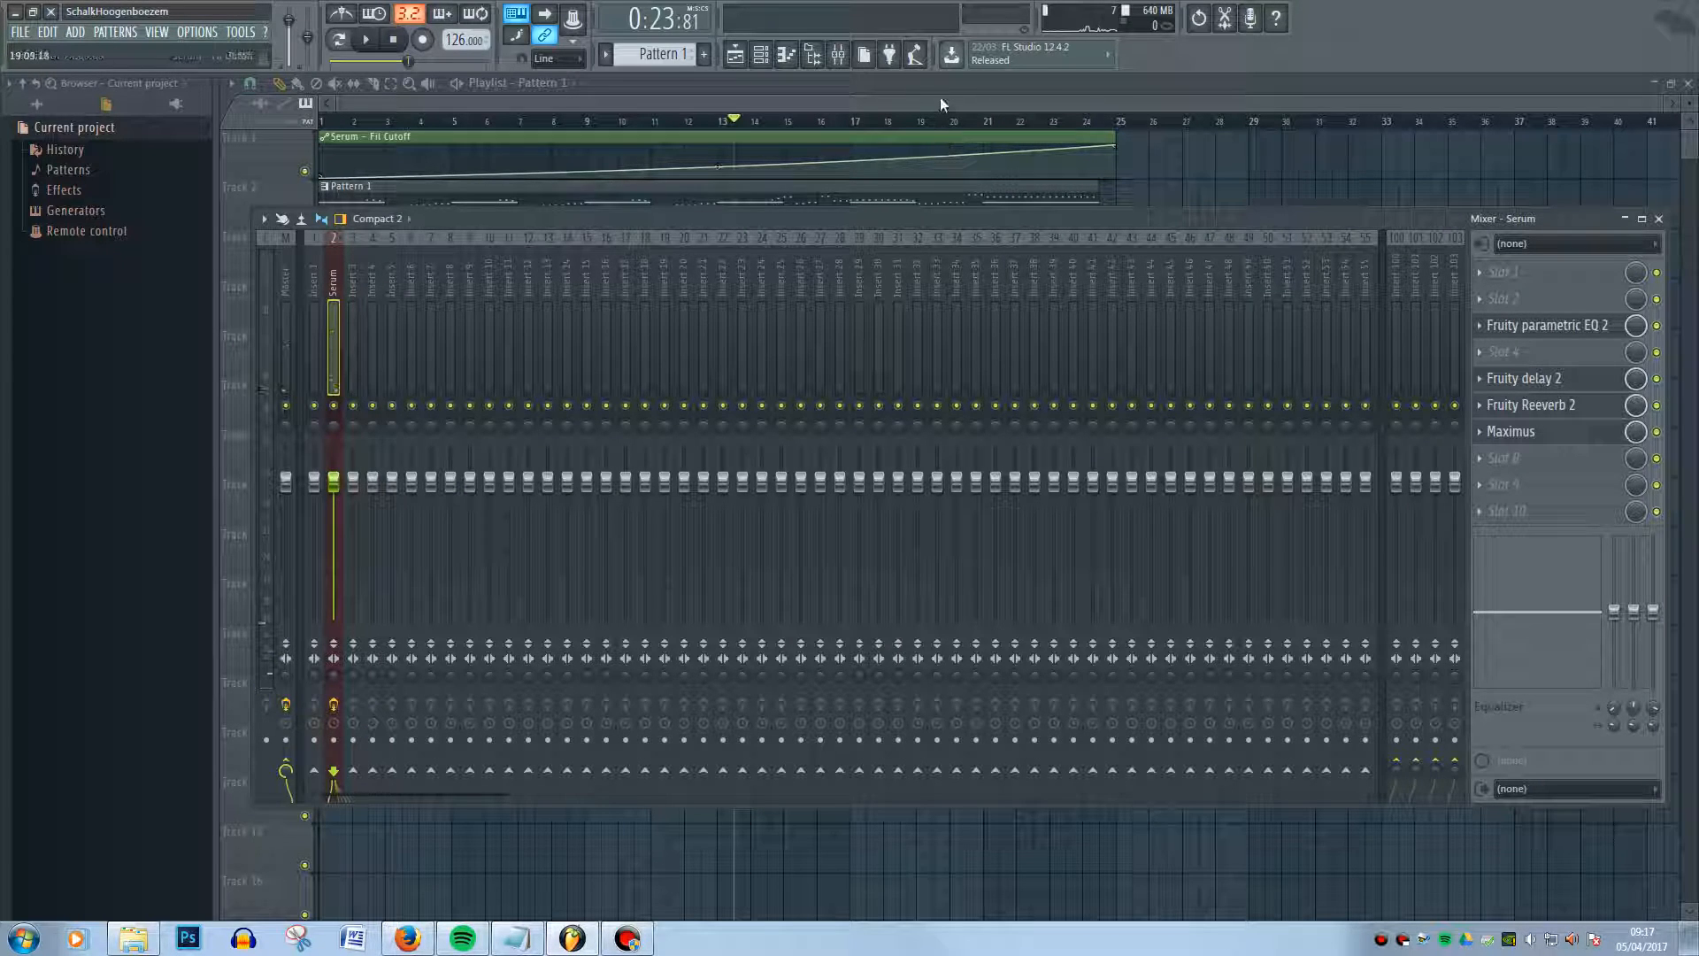
pyautogui.press('F9')
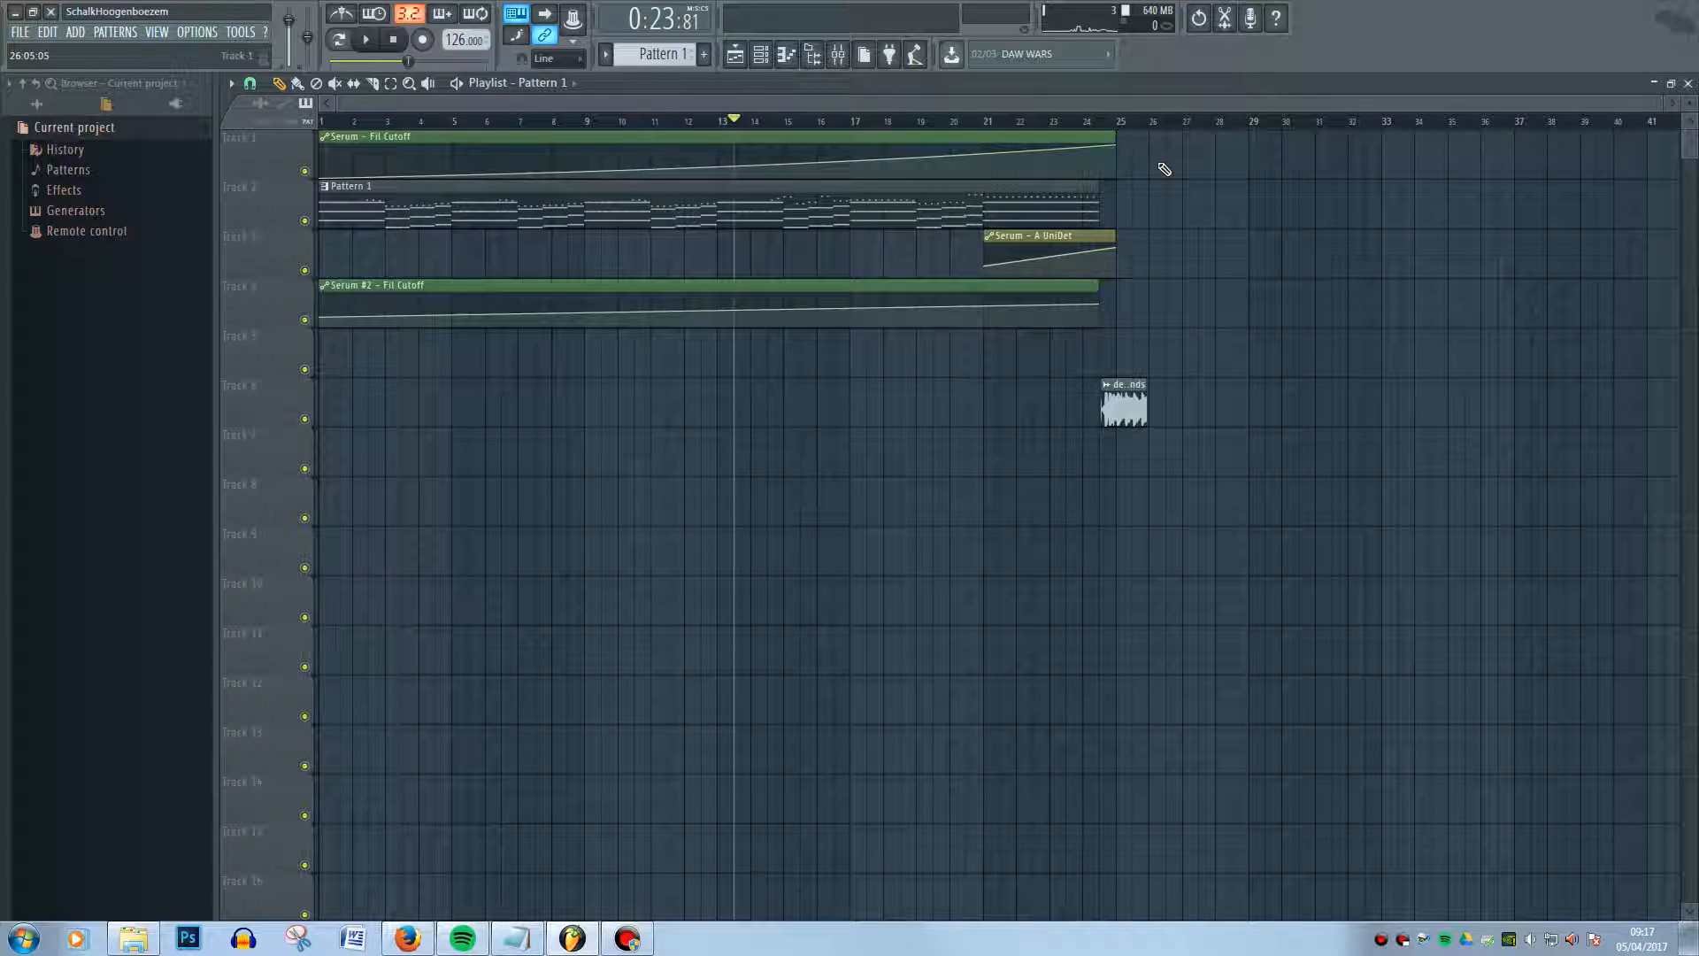
pyautogui.click(760, 54)
pyautogui.click(890, 333)
pyautogui.moveTo(1356, 149); pyautogui.dragTo(829, 164)
pyautogui.click(1230, 162)
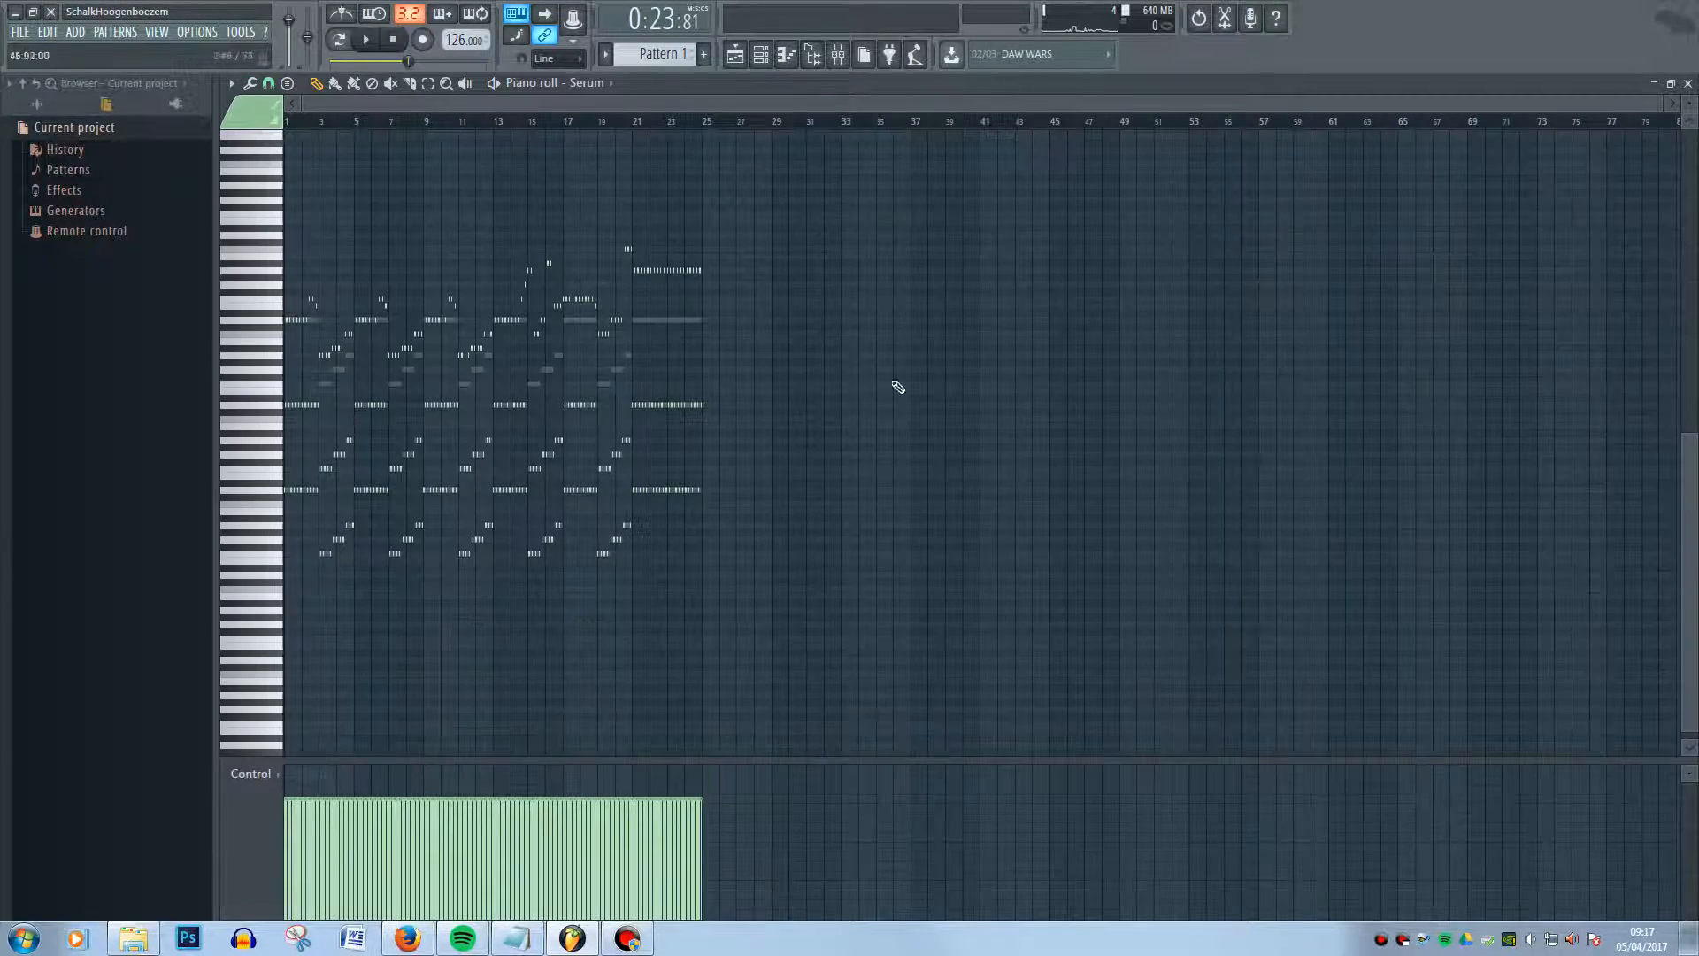
pyautogui.scroll(5, 898, 386)
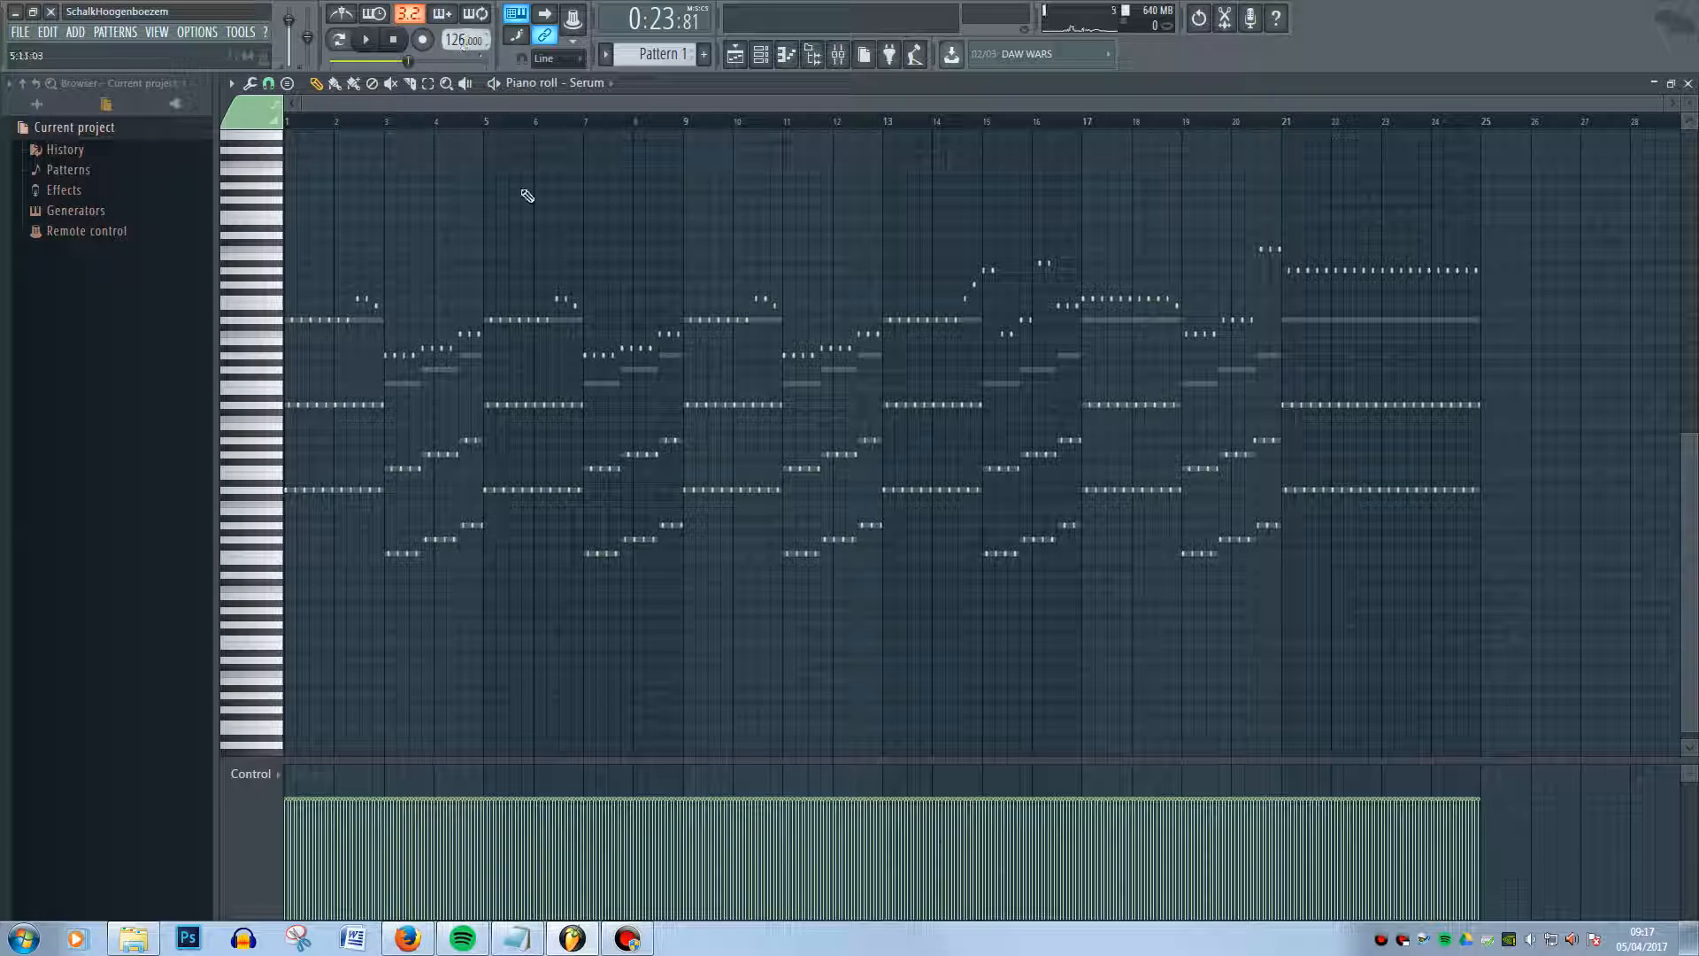
# Switch to the Serum #2 notes in the piano roll and delete the upper melody layer, keeping the two lower octaves
pyautogui.doubleClick(1379, 326)
pyautogui.moveTo(1457, 276); pyautogui.dragTo(115, 385)
pyautogui.press('Delete')
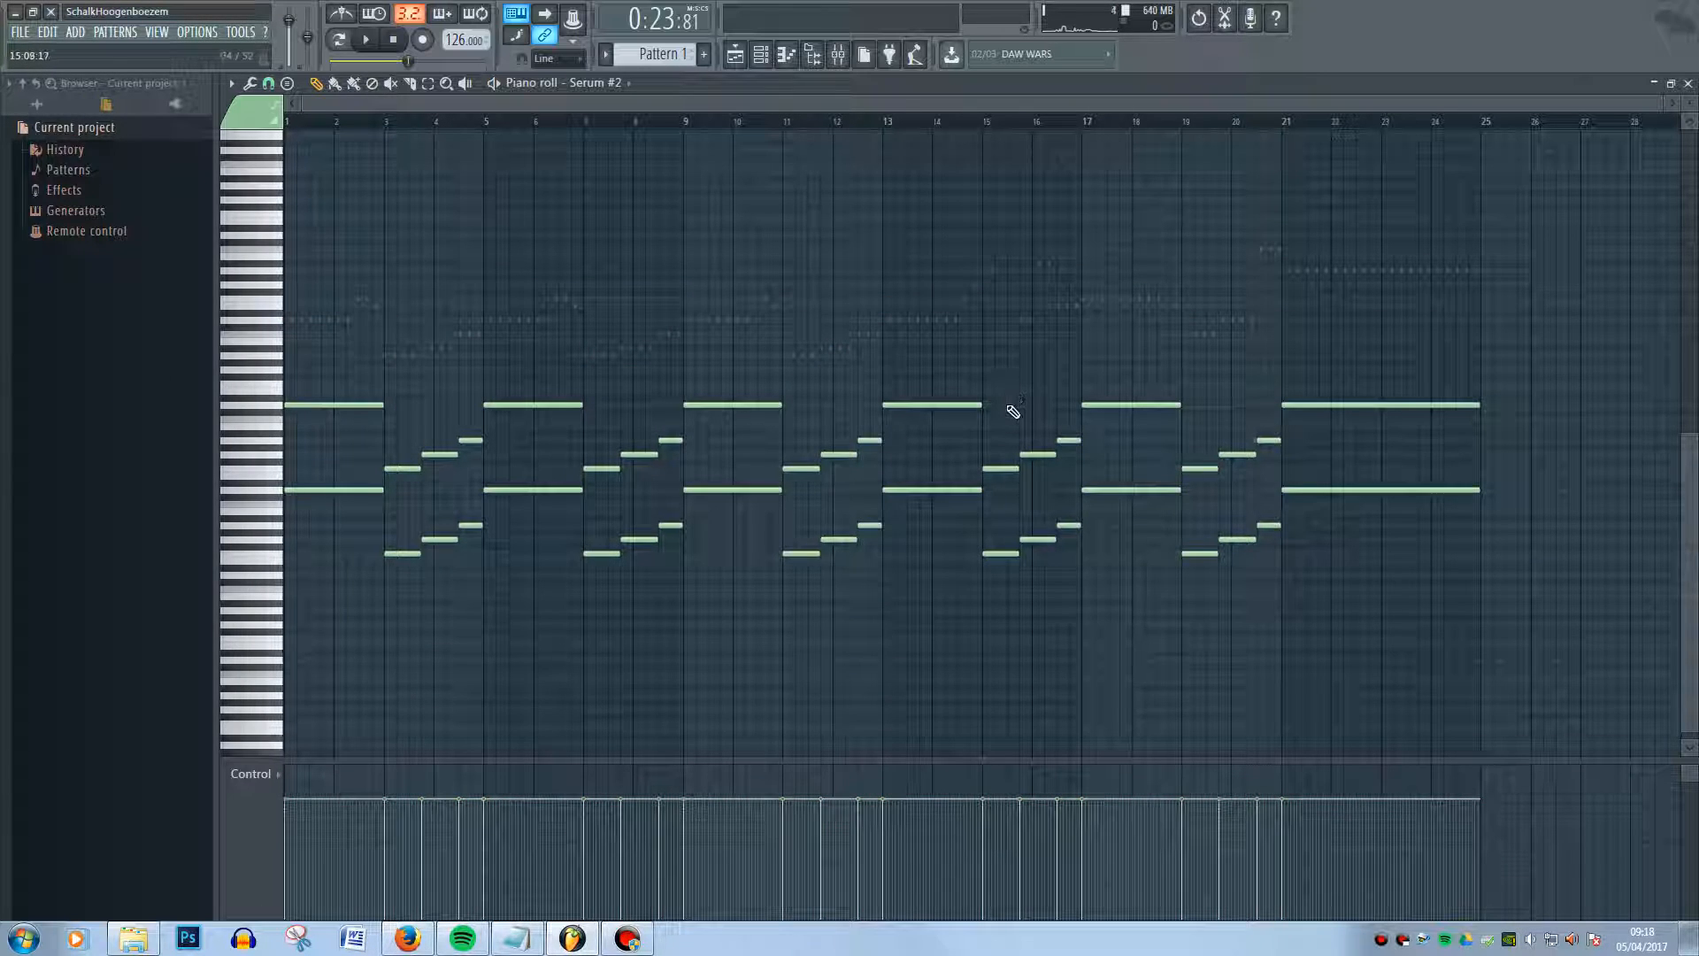
# Shrink the Serum #2 piano roll to expose the playlist and channel rack, rechecking its notes once
pyautogui.press('e')
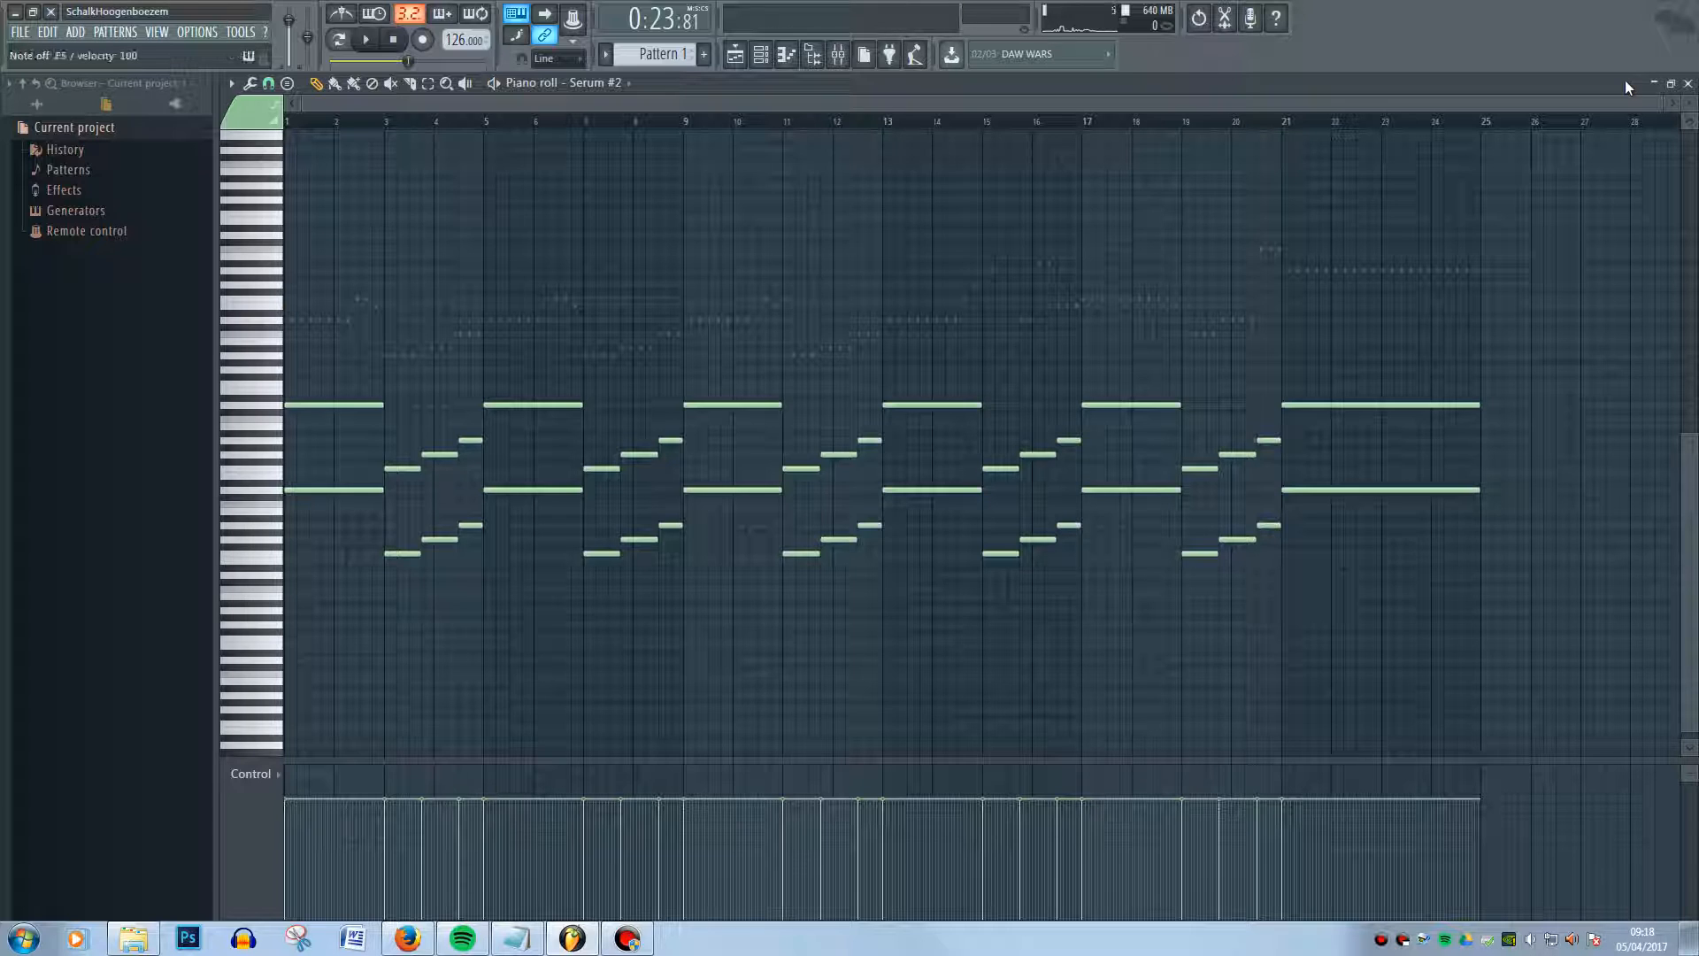
pyautogui.click(1653, 83)
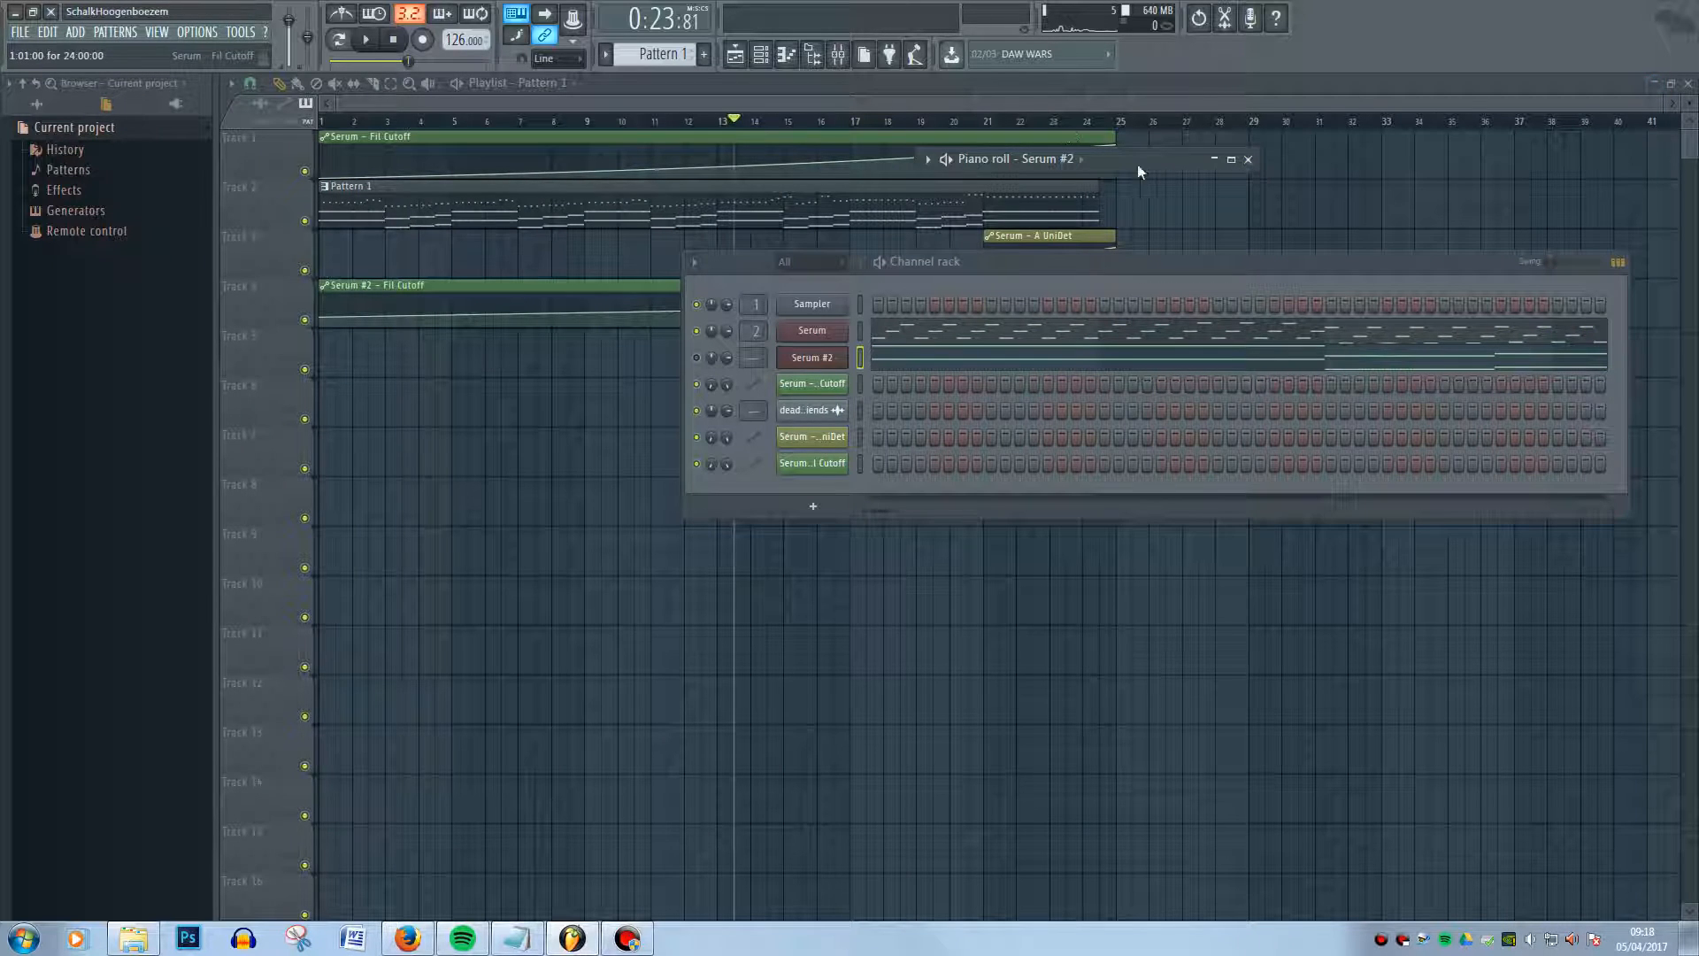
pyautogui.doubleClick(1150, 163)
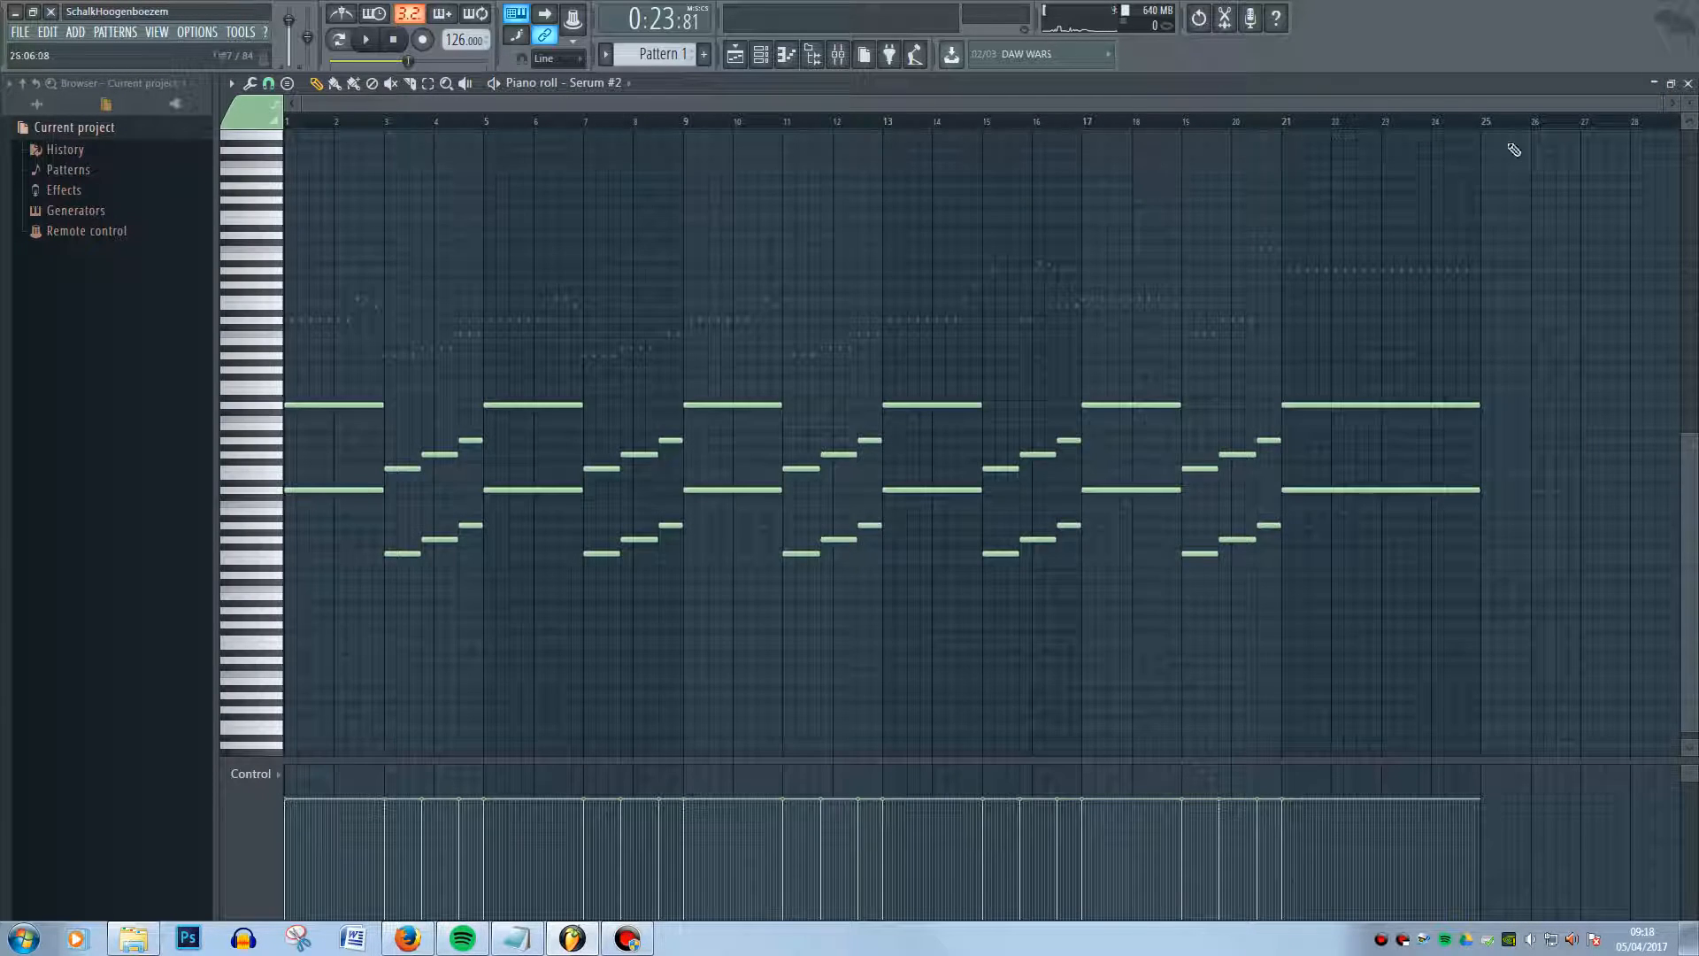
pyautogui.click(1672, 85)
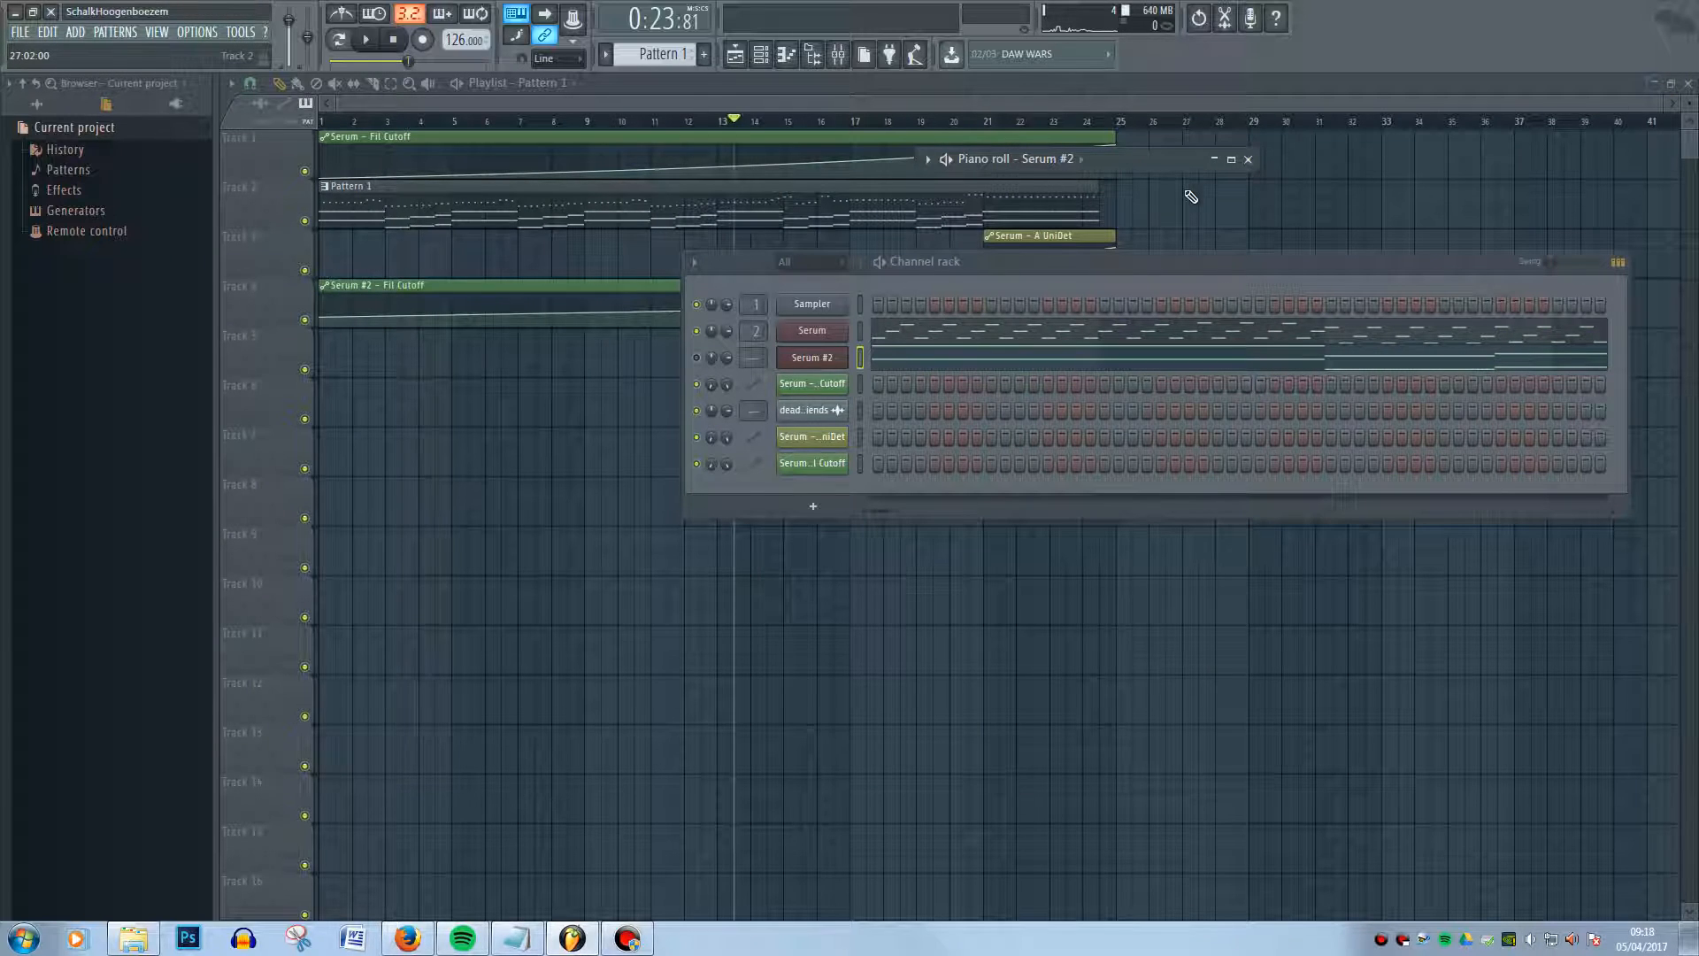